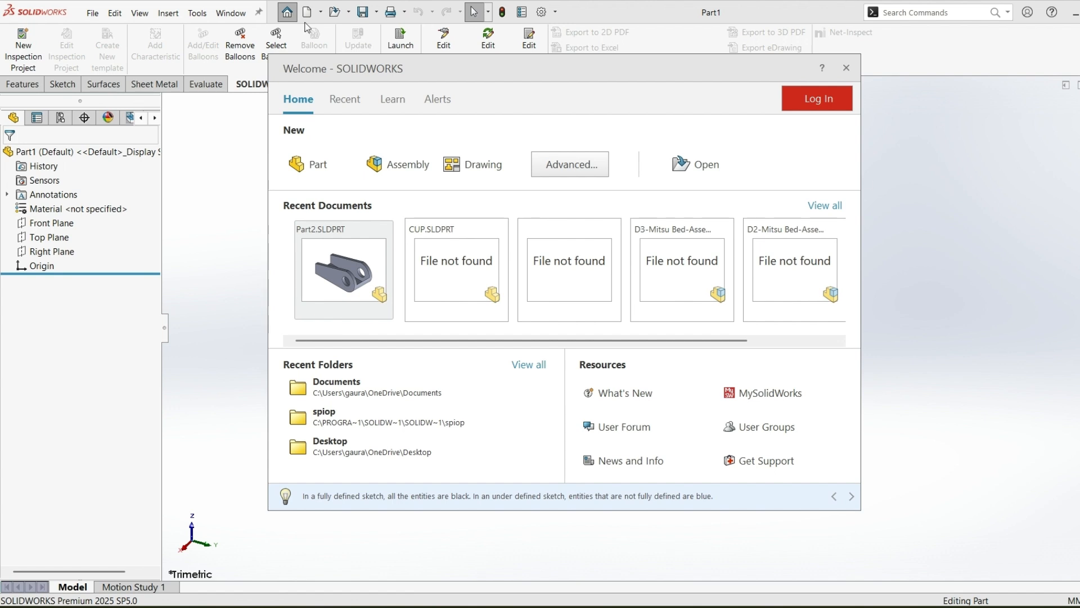
Dismiss the welcome dialog and start a new sketch on the Front Plane
left_click(846, 67)
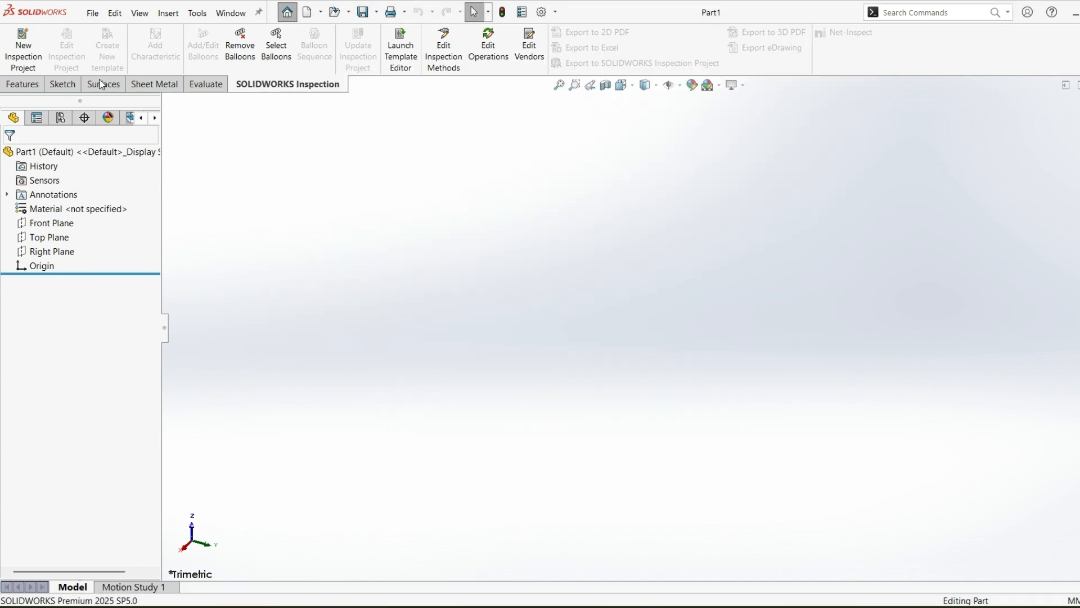
right_click(60, 226)
left_click(115, 205)
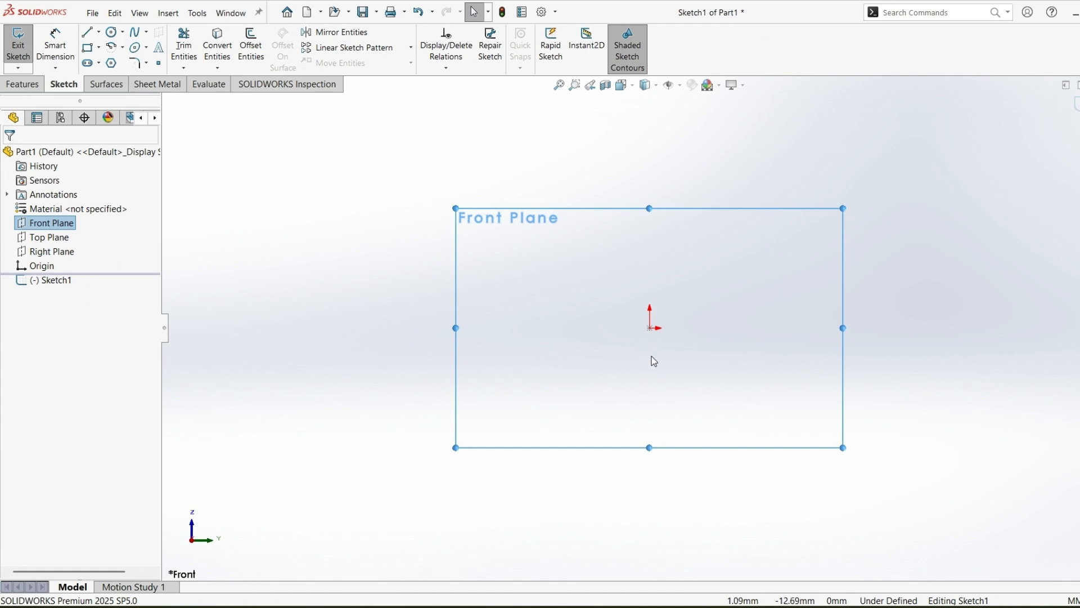
left_click(925, 316)
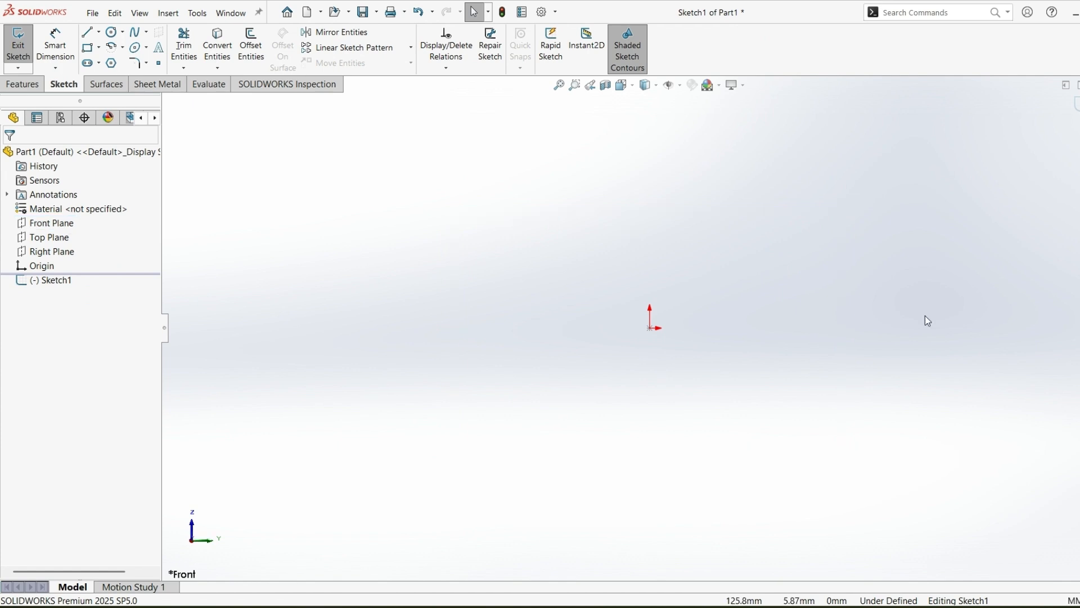
Sketch a line about 83 mm long upward from the origin and make it vertical
key("l")
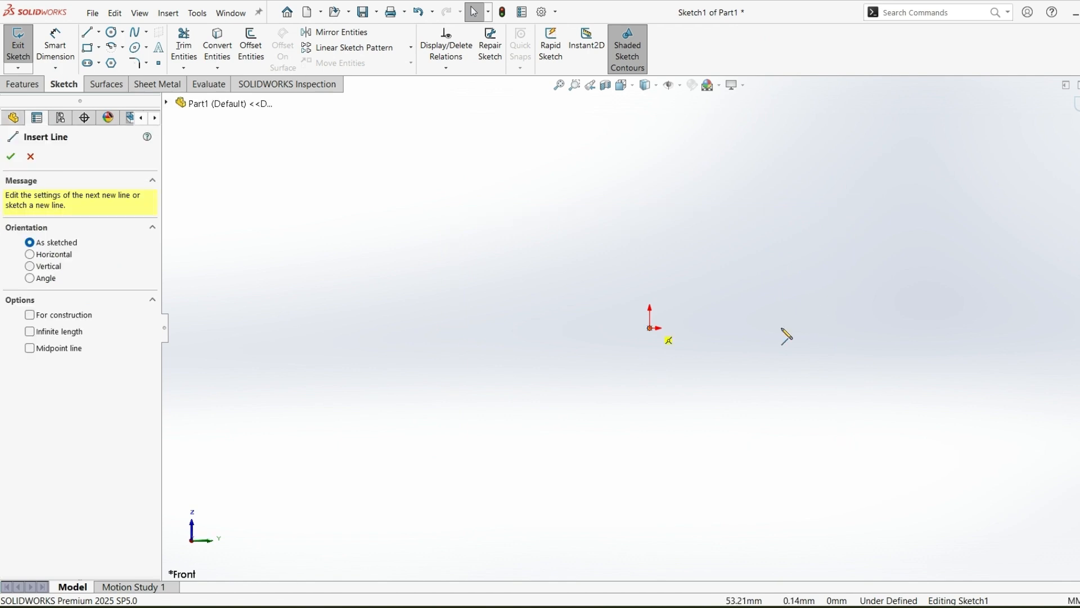
left_click(649, 327)
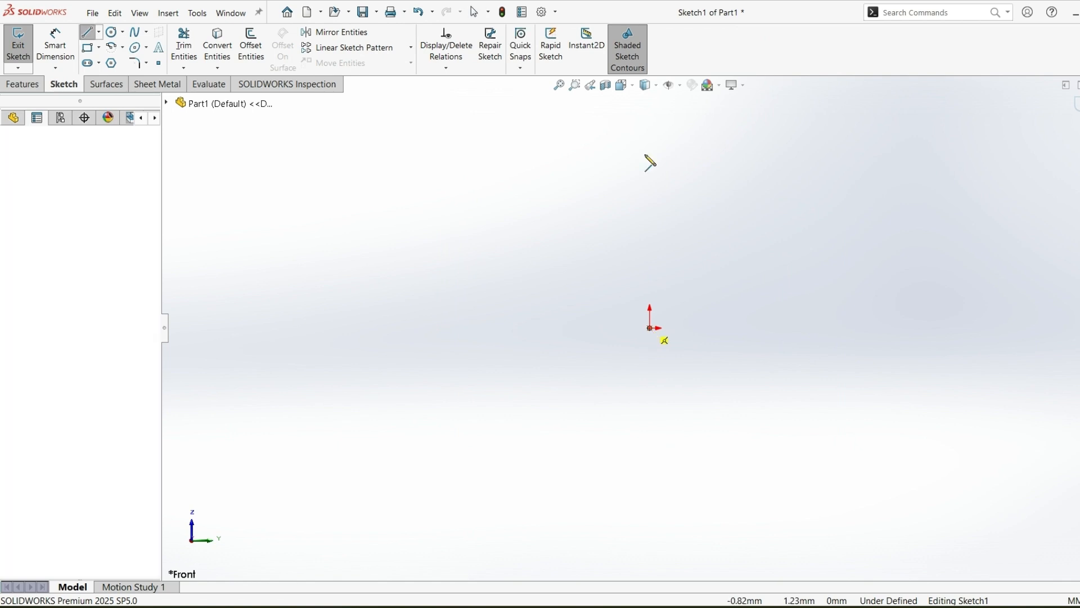
left_click(645, 148)
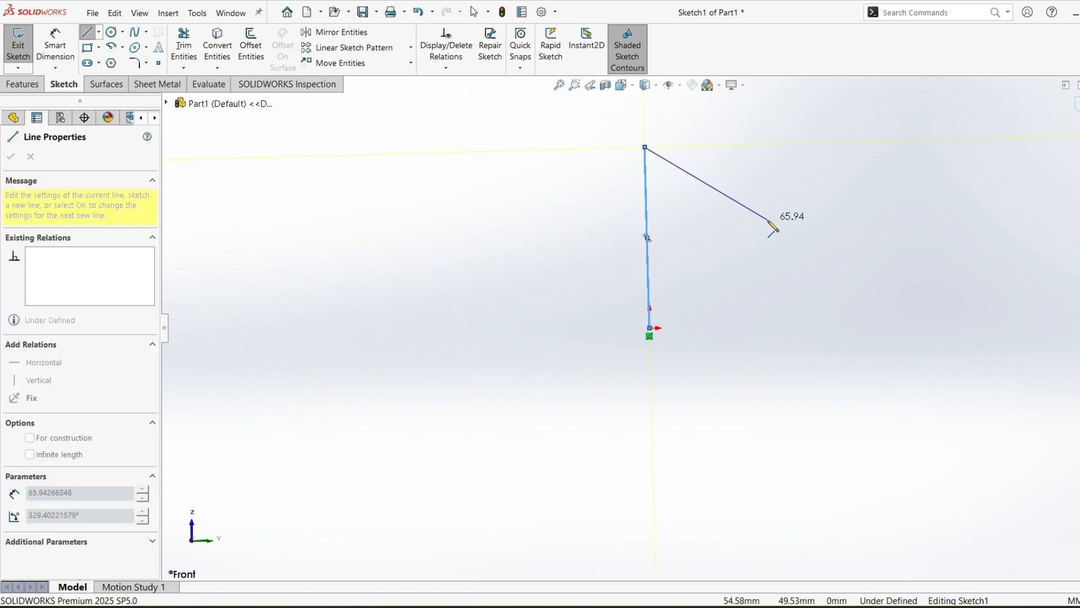
key("Escape")
left_click(651, 210)
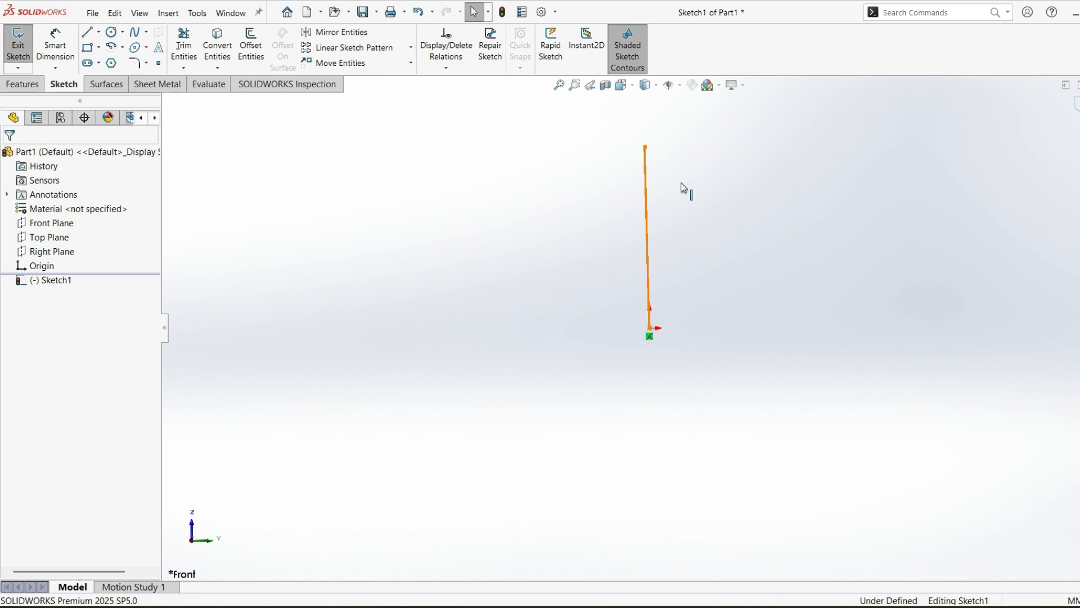
left_click(703, 152)
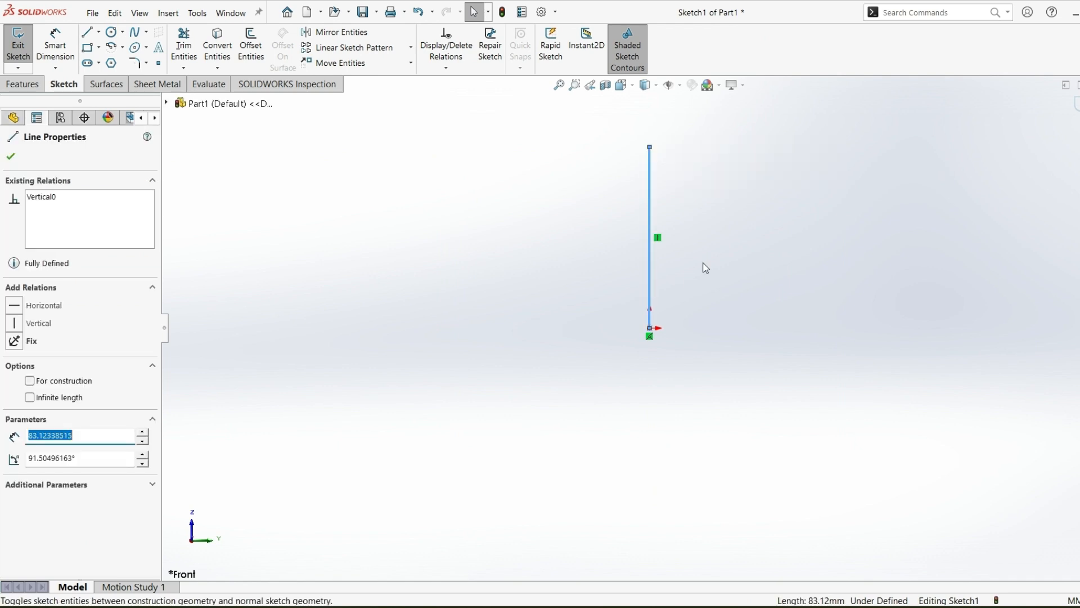
Convert the vertical line through the origin to construction geometry
right_click(652, 212)
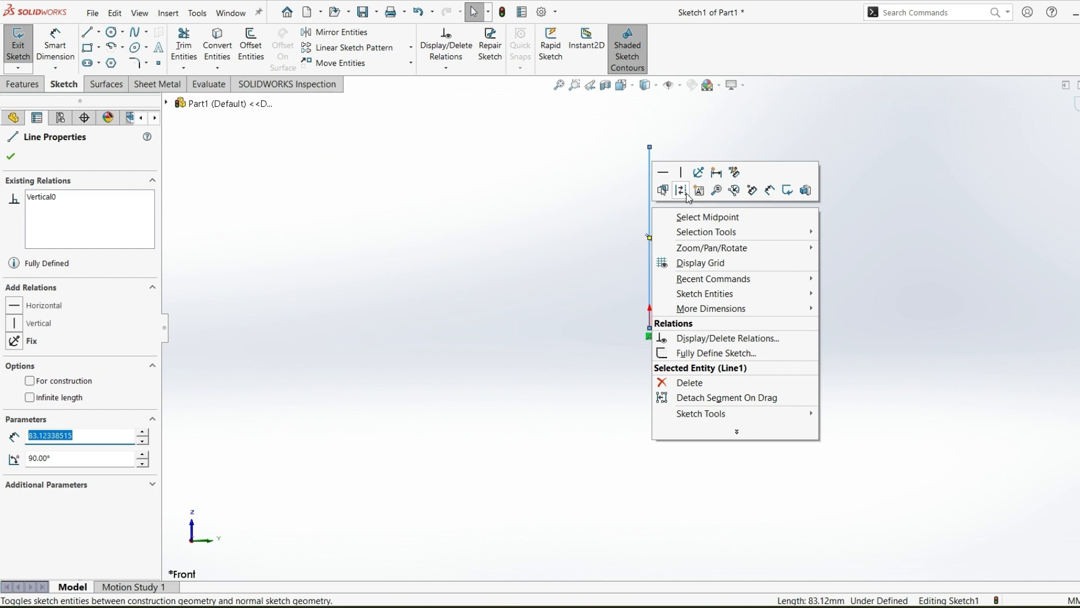
left_click(77, 384)
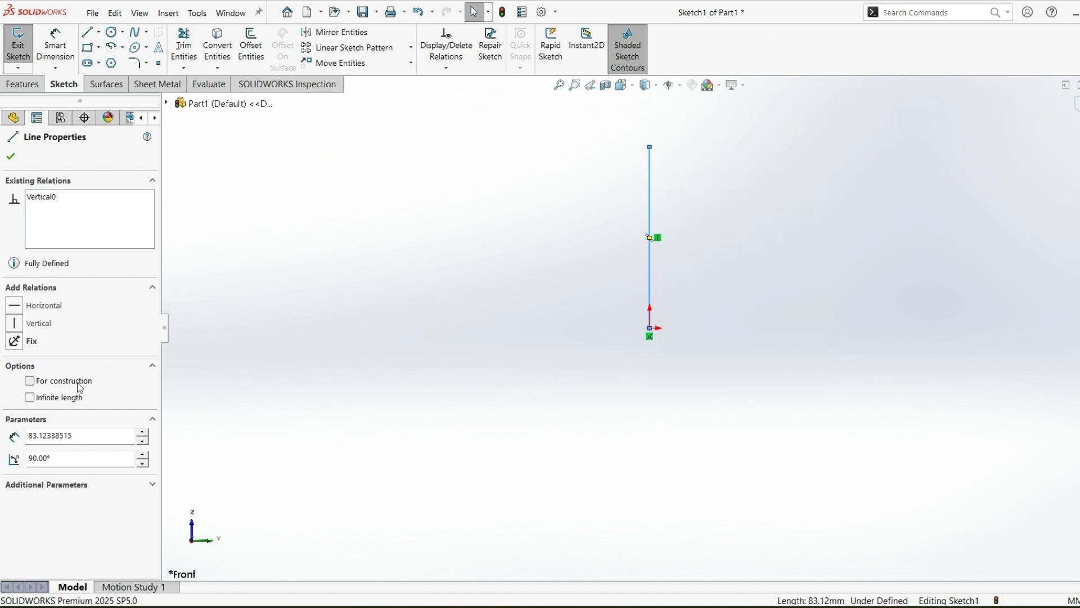
left_click(30, 381)
left_click(785, 414)
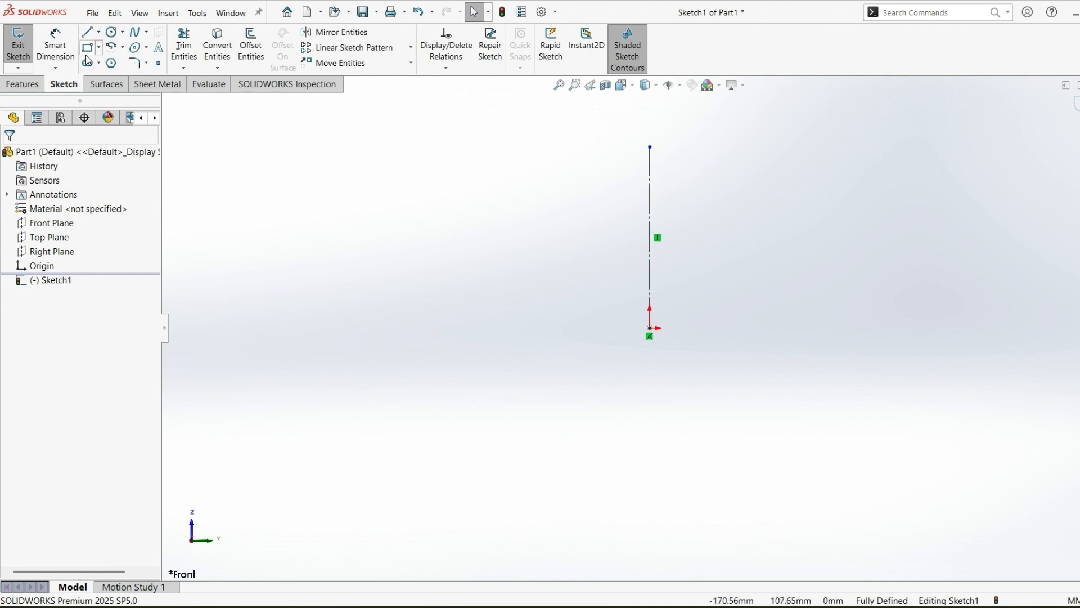
Sketch a narrow corner rectangle about 12.5 by 76.5 mm beside the centerline, with its lower edge level with the origin
left_click(735, 162)
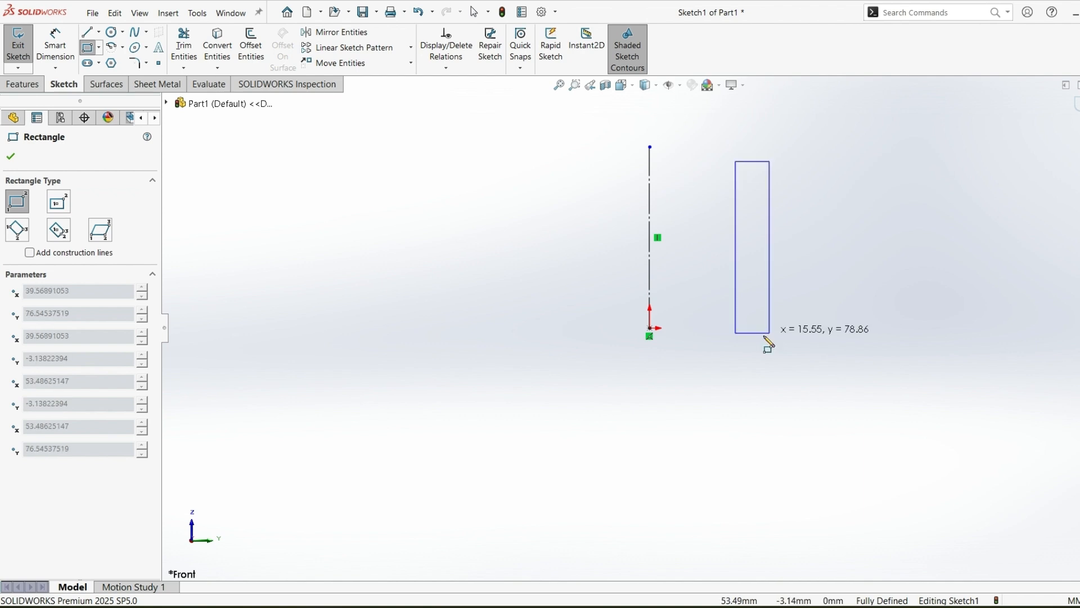
left_click(764, 331)
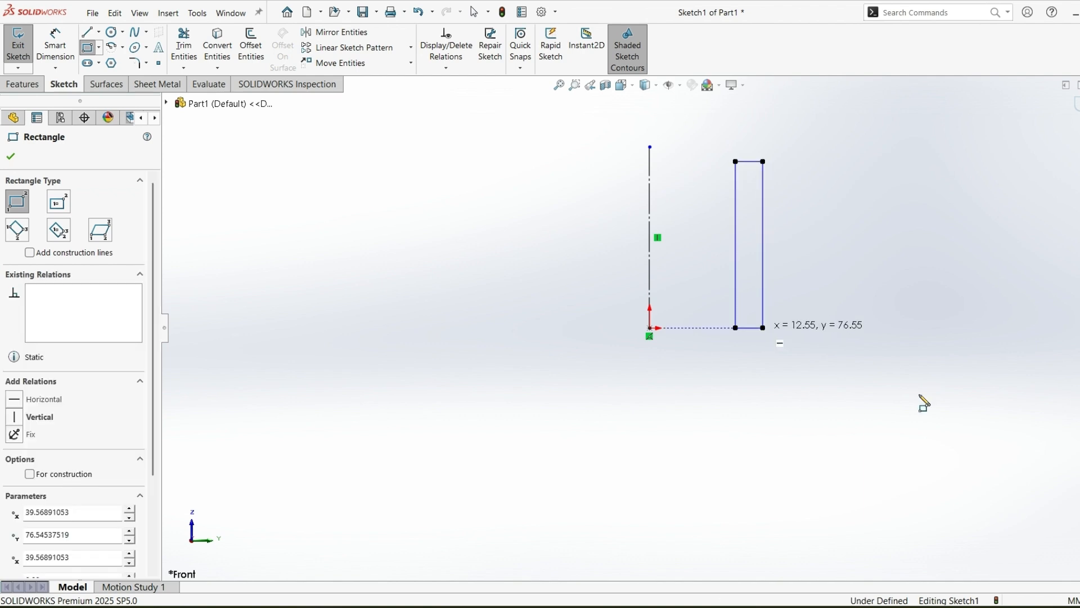
key("Escape")
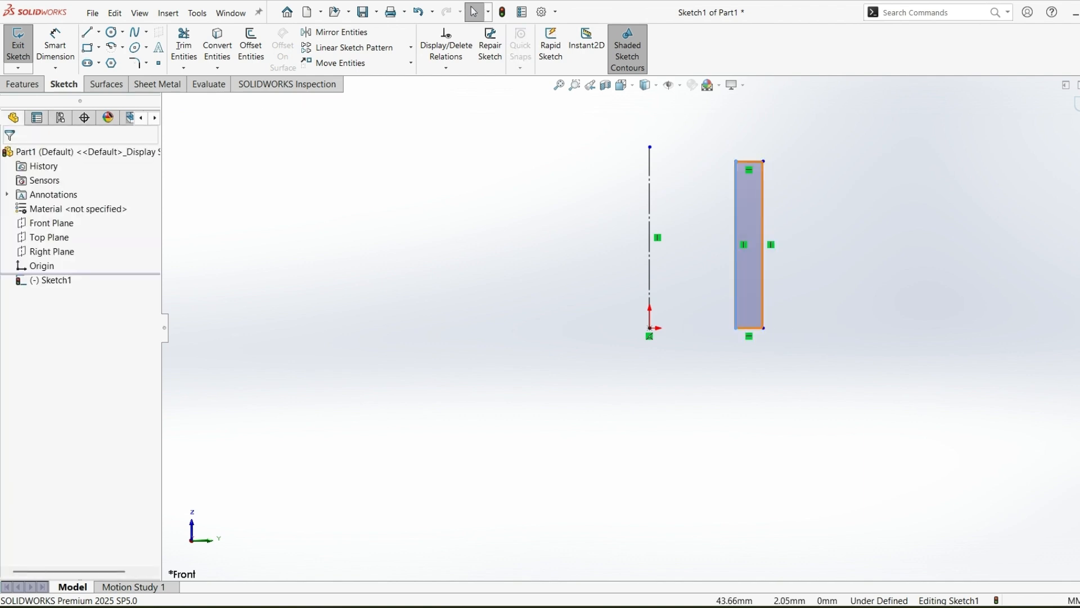
Add a Coincident relation between the rectangle's lower edge and the origin
left_click(742, 323)
left_click(853, 370)
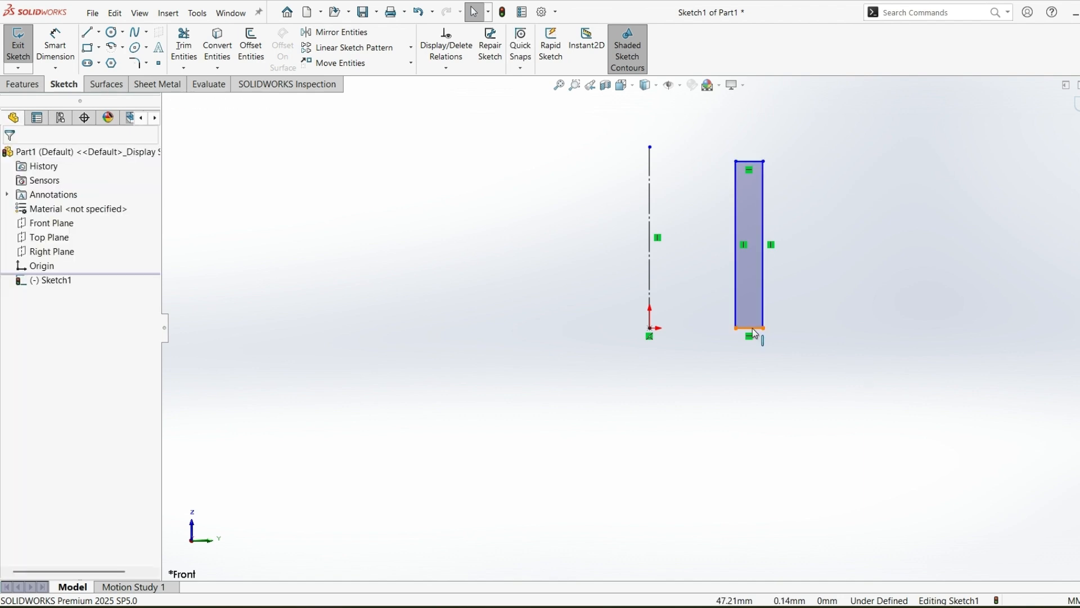
left_click(648, 334)
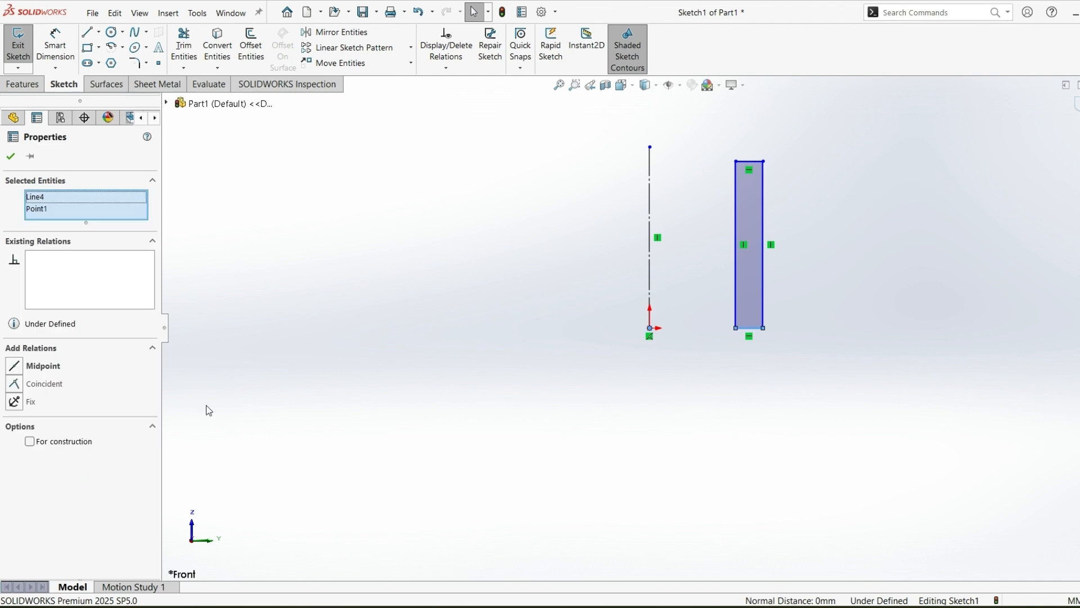
left_click(797, 425)
Dimension the rectangle to 10 mm wide and 50 mm high
right_click_drag(797, 426, 771, 309)
left_click(751, 328)
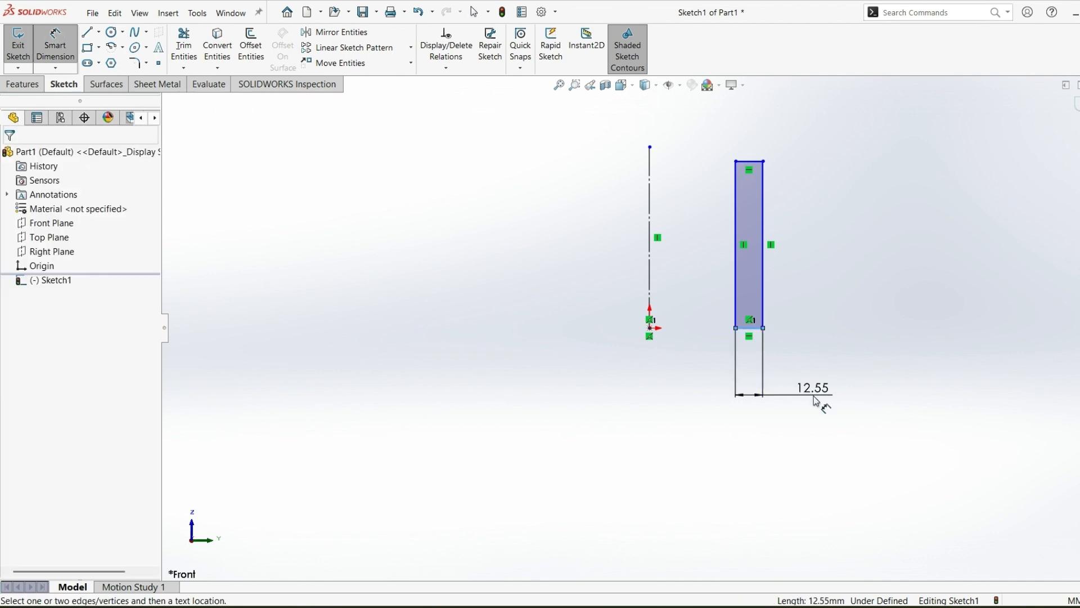
left_click(816, 400)
type("1")
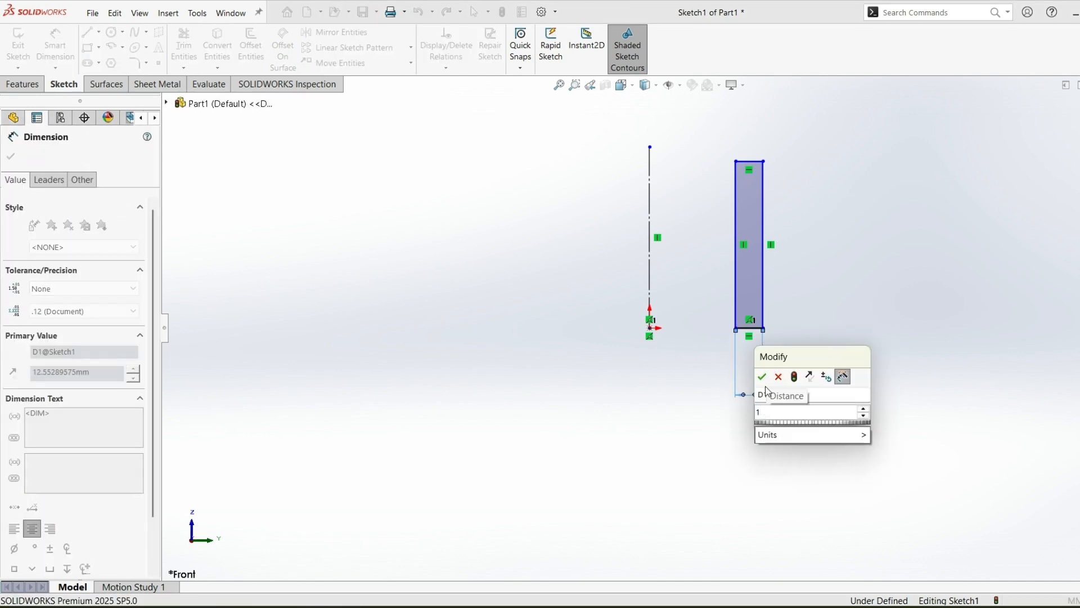
type("0")
key("Return")
left_click(765, 286)
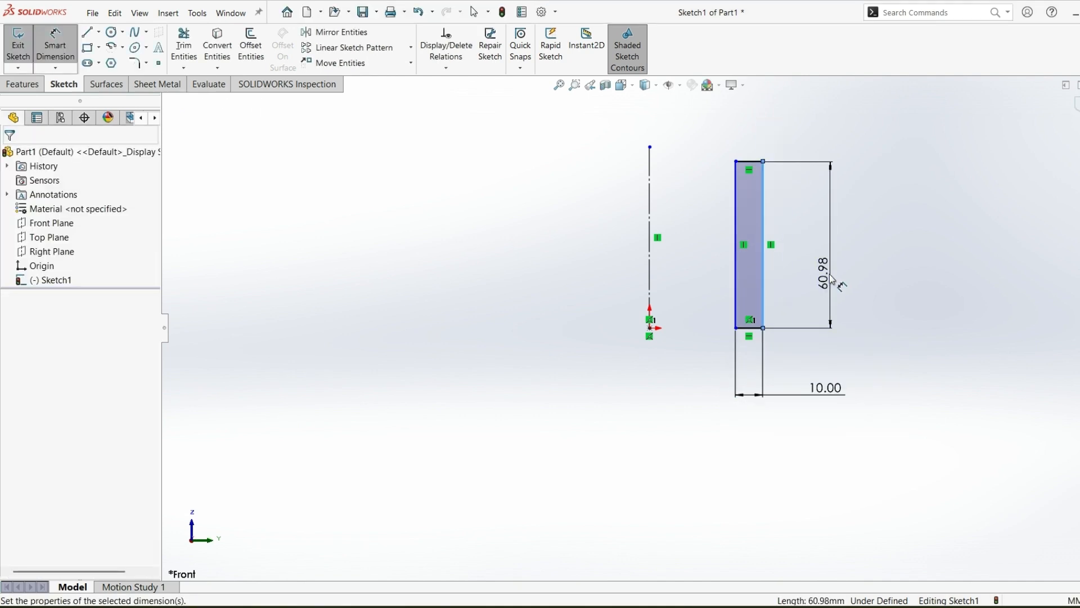
left_click(832, 280)
type("50")
key("Return")
Dimension the distance between the centerline and the rectangle's inner edge to 30 mm
left_click(736, 259)
left_click(650, 270)
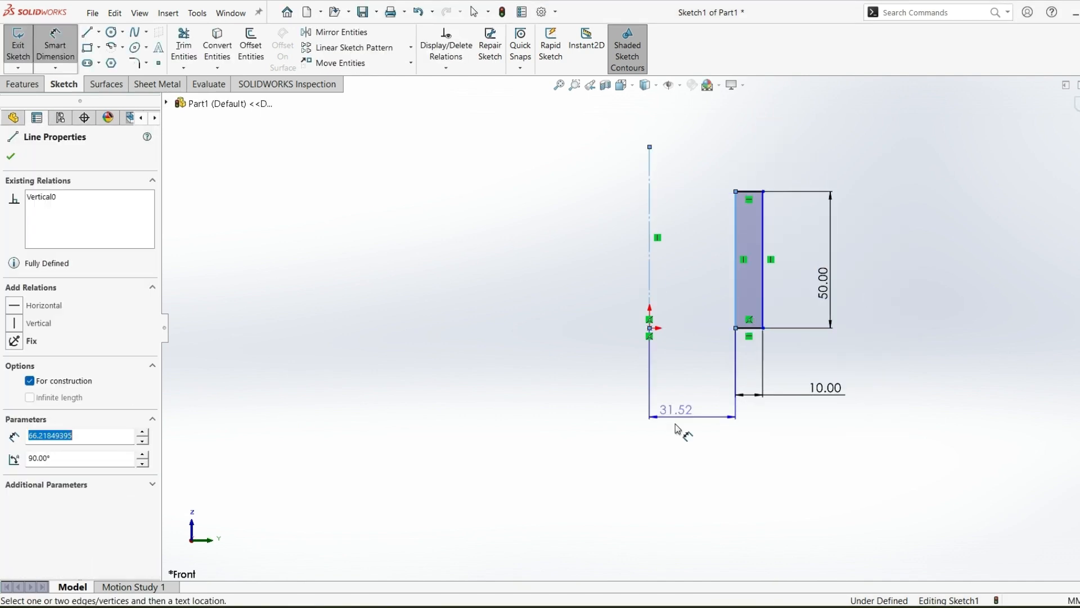
left_click(695, 442)
type("30")
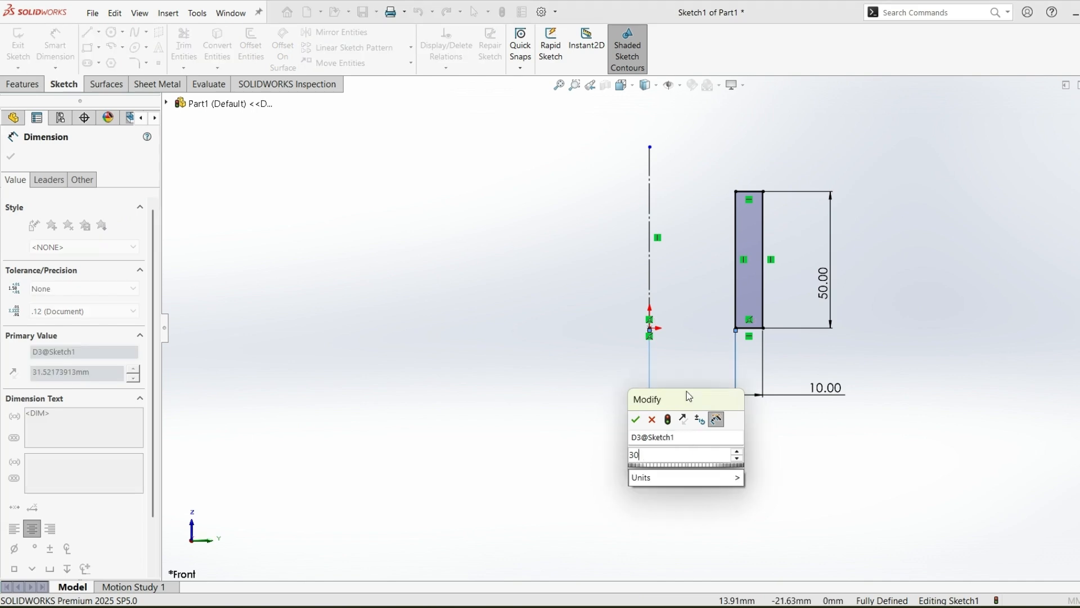
key("Return")
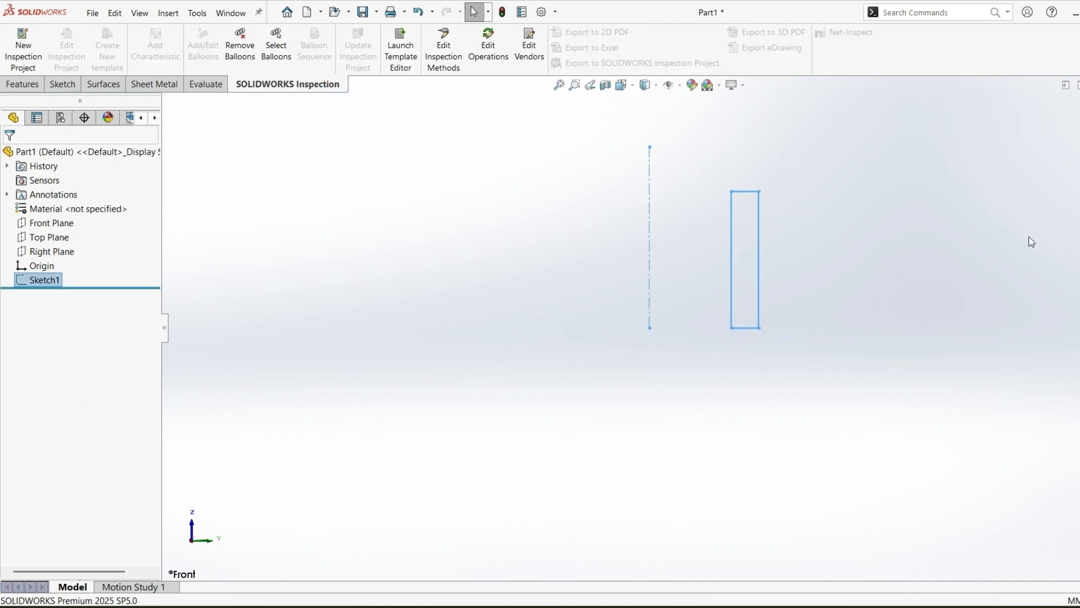
Revolve the rectangle sketch 360 degrees about the centerline with a Revolved Boss/Base
left_click(24, 85)
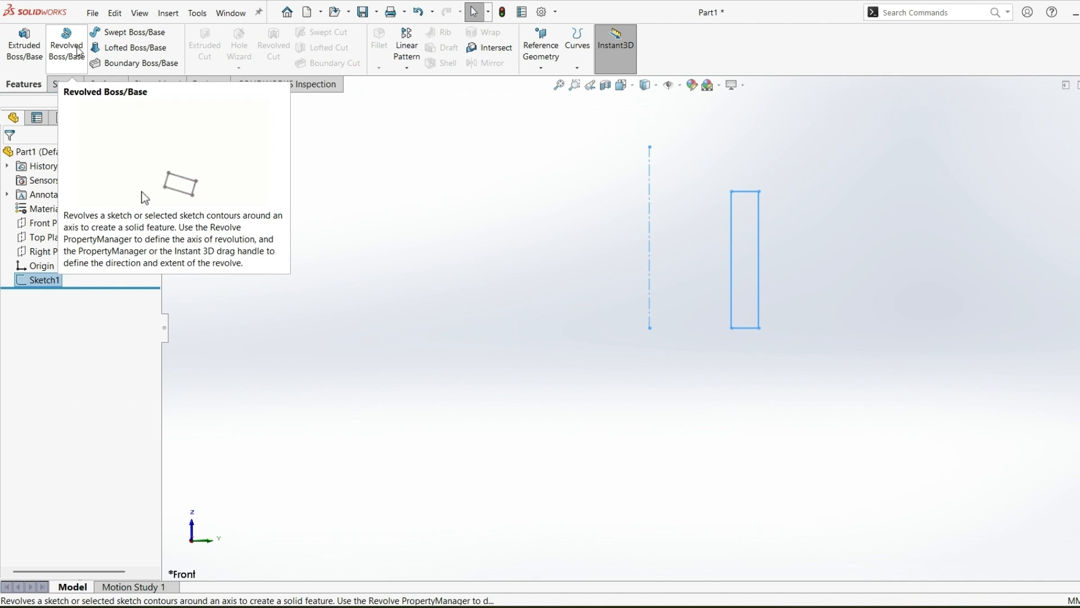
left_click(79, 50)
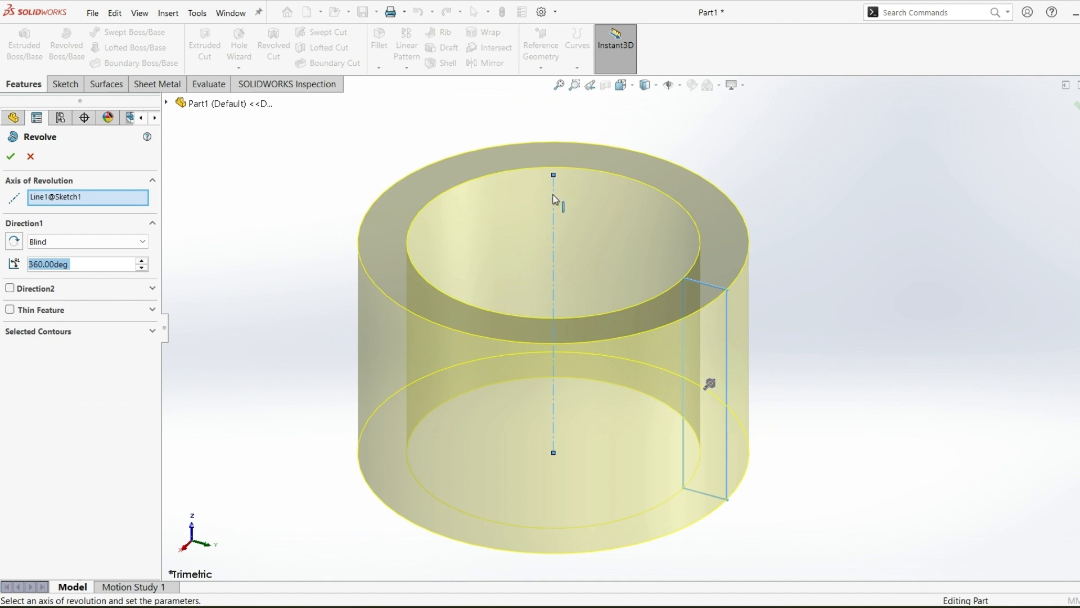
left_click(10, 157)
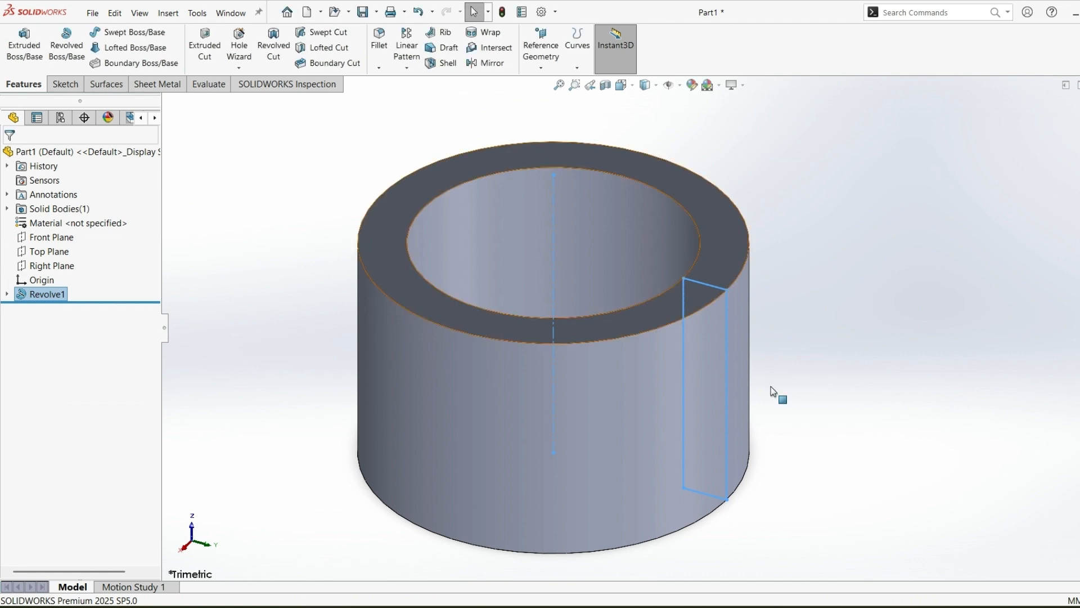
Open the revolve's underlying sketch to examine its 30 mm radius dimension, and exit the sketch
scroll(774, 391, "up", 4)
middle_click_drag(729, 344, 721, 388)
left_click(7, 293)
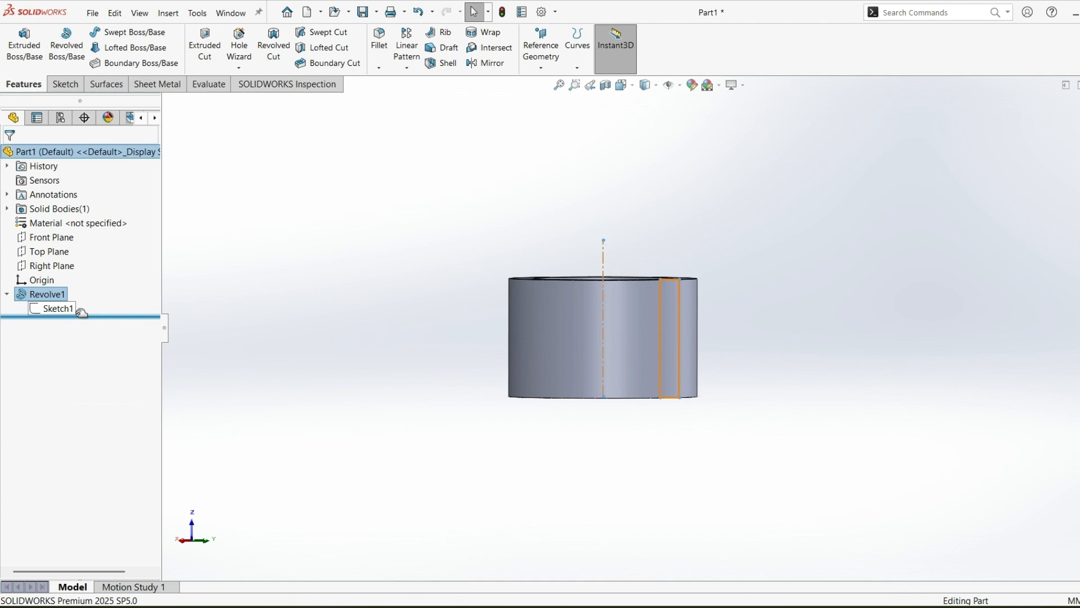
double_click(53, 307)
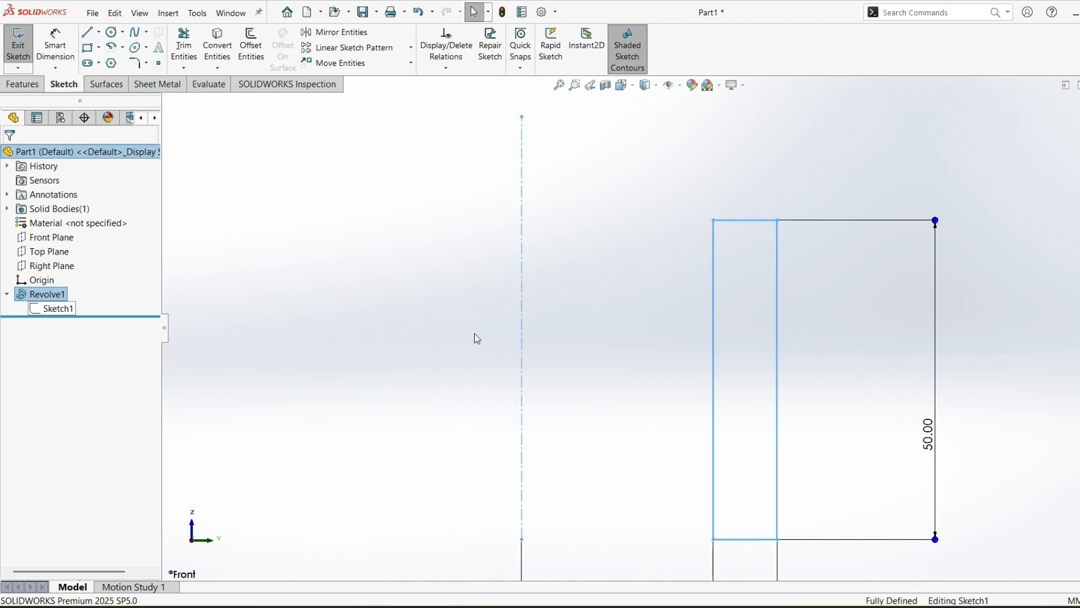
left_click_drag(689, 507, 645, 489)
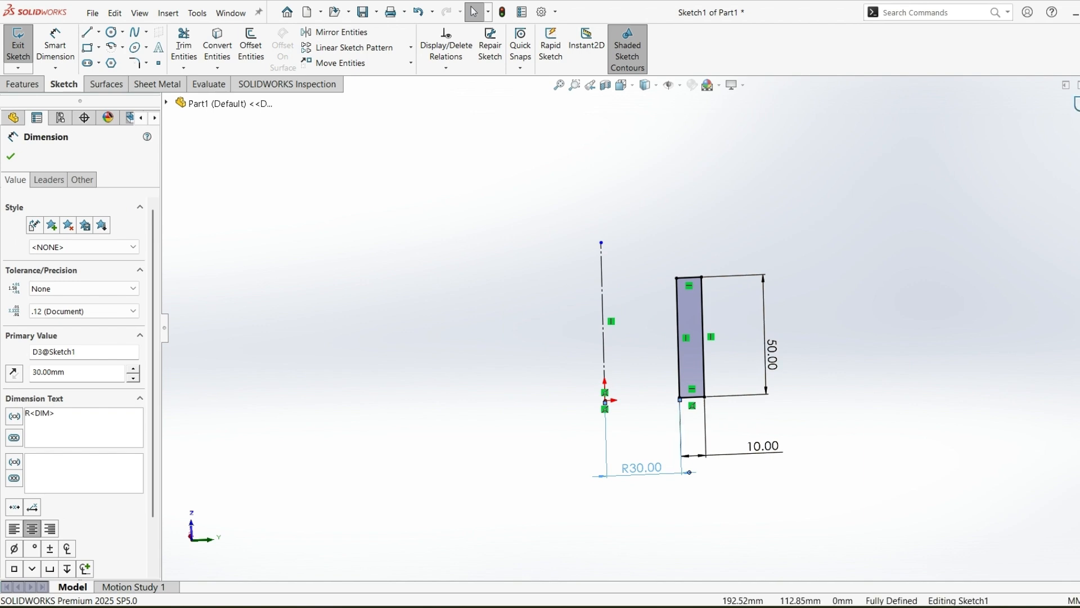
left_click(1078, 106)
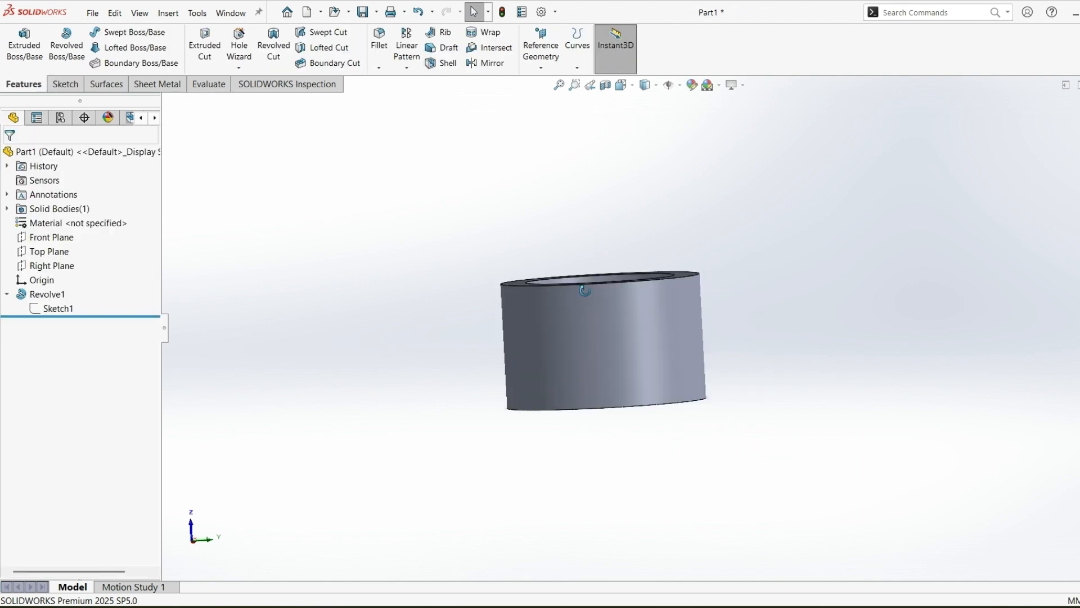
Edit the revolve feature and replace its axis of revolution with the rectangle's inner vertical edge
right_click(34, 297)
left_click(63, 256)
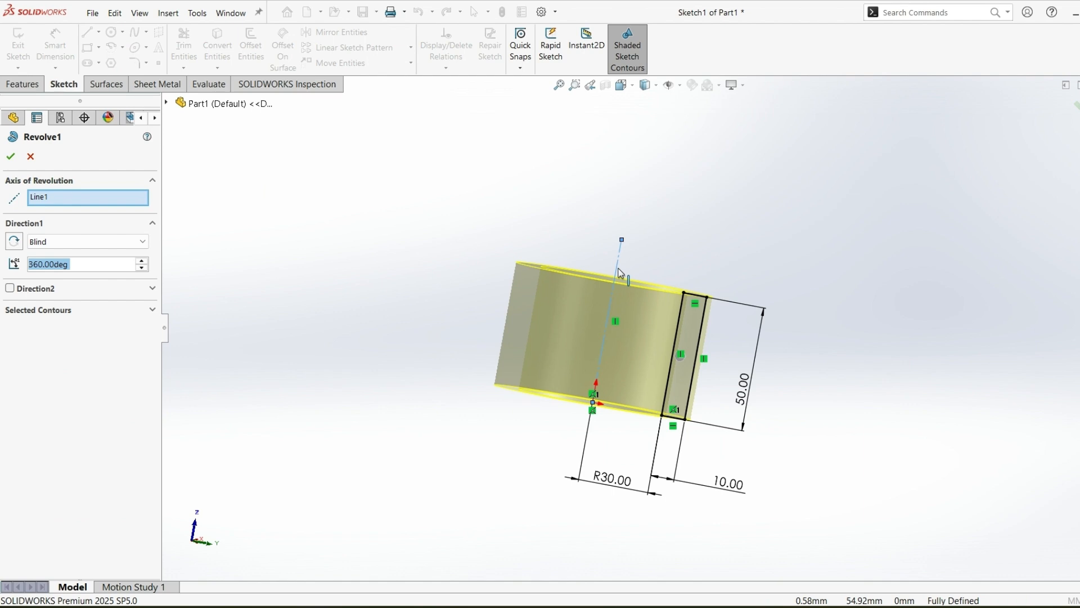
right_click(64, 196)
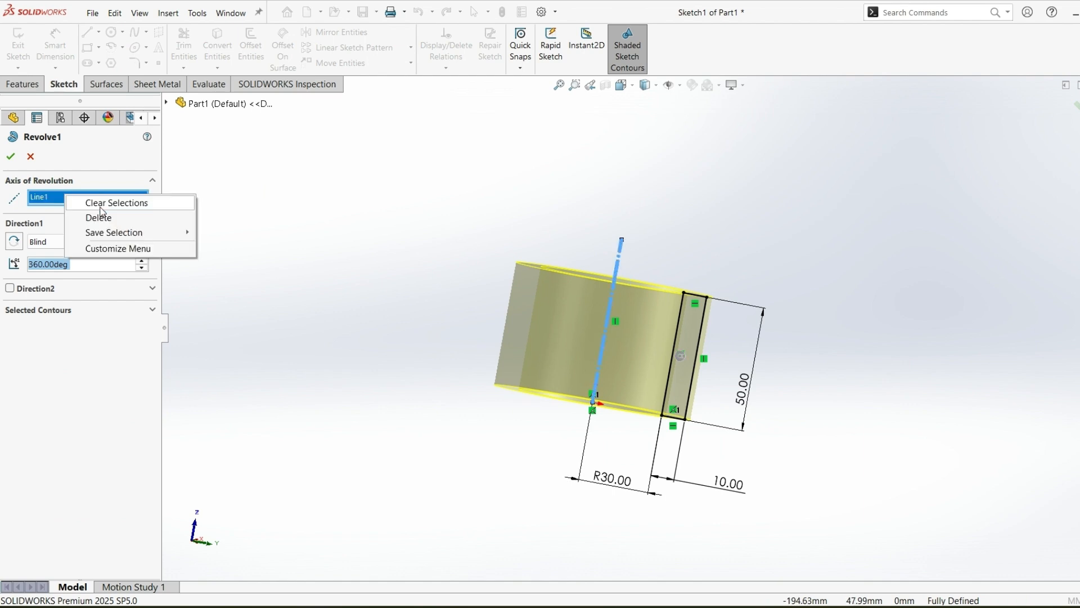
left_click(101, 207)
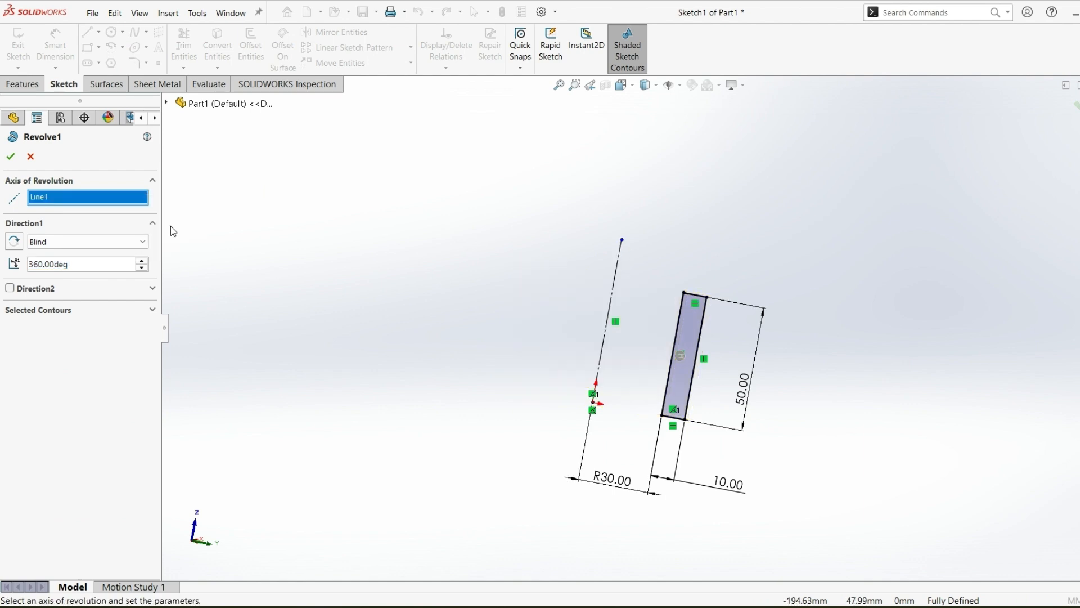
left_click(680, 319)
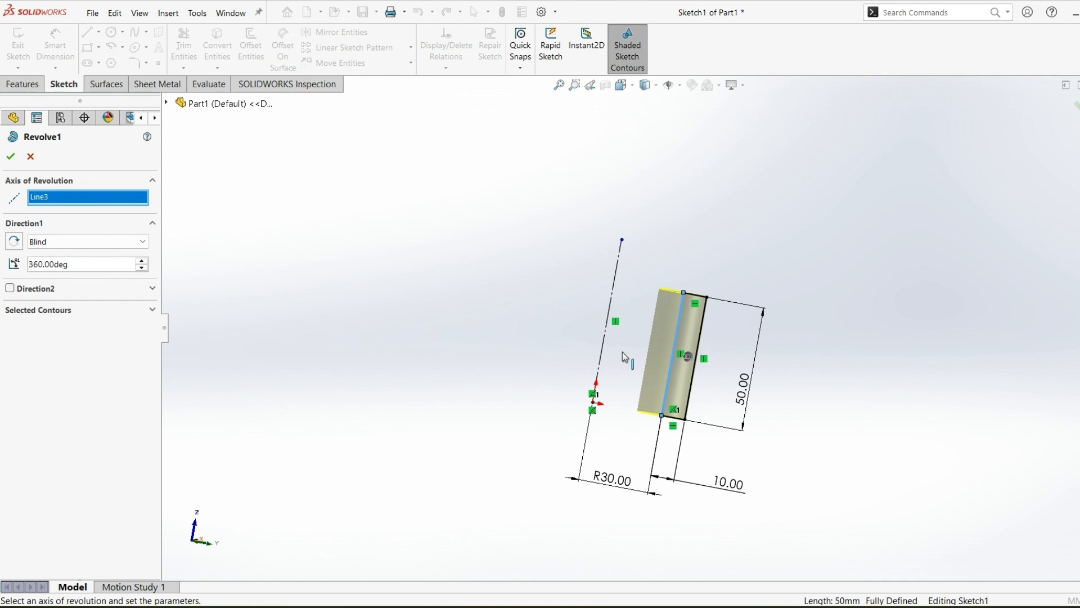
middle_click_drag(688, 304, 697, 395)
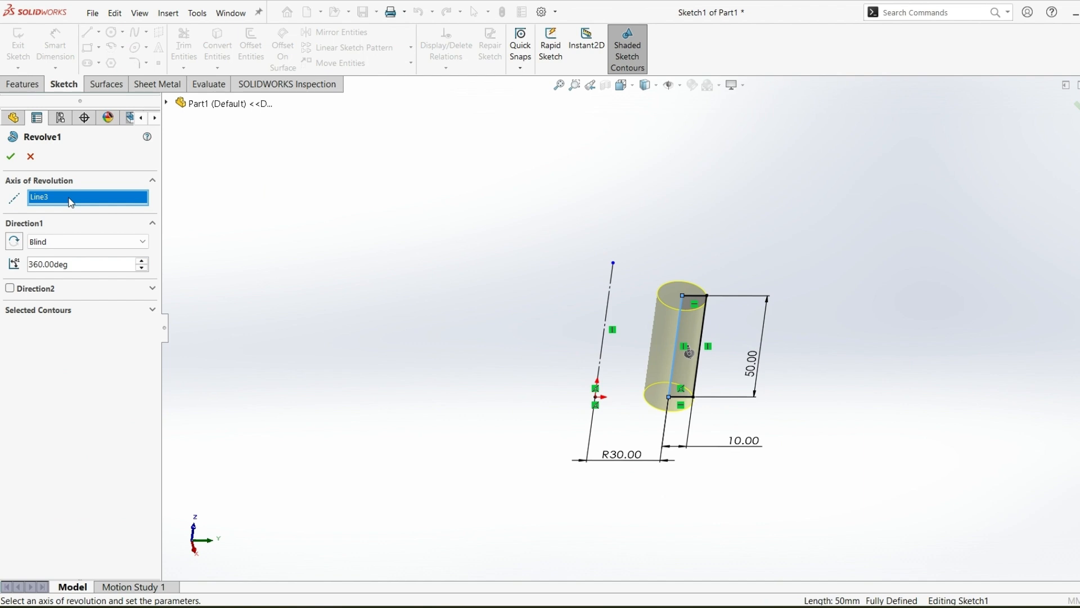
Clear the revolve's current axis of revolution and pick the centerline through the origin instead
right_click(72, 202)
left_click(112, 224)
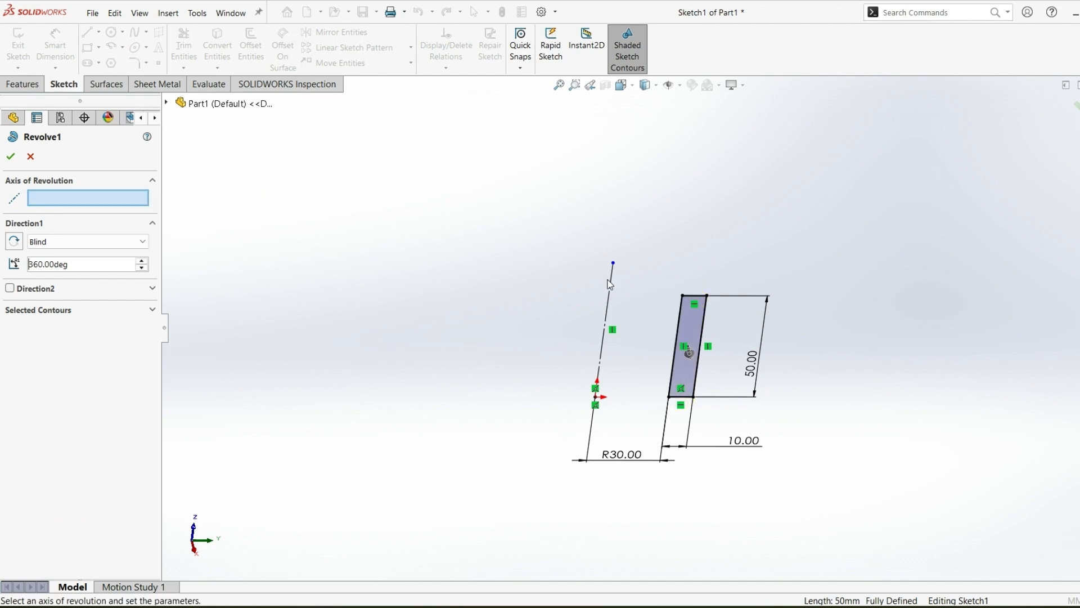
left_click(610, 284)
left_click(612, 282)
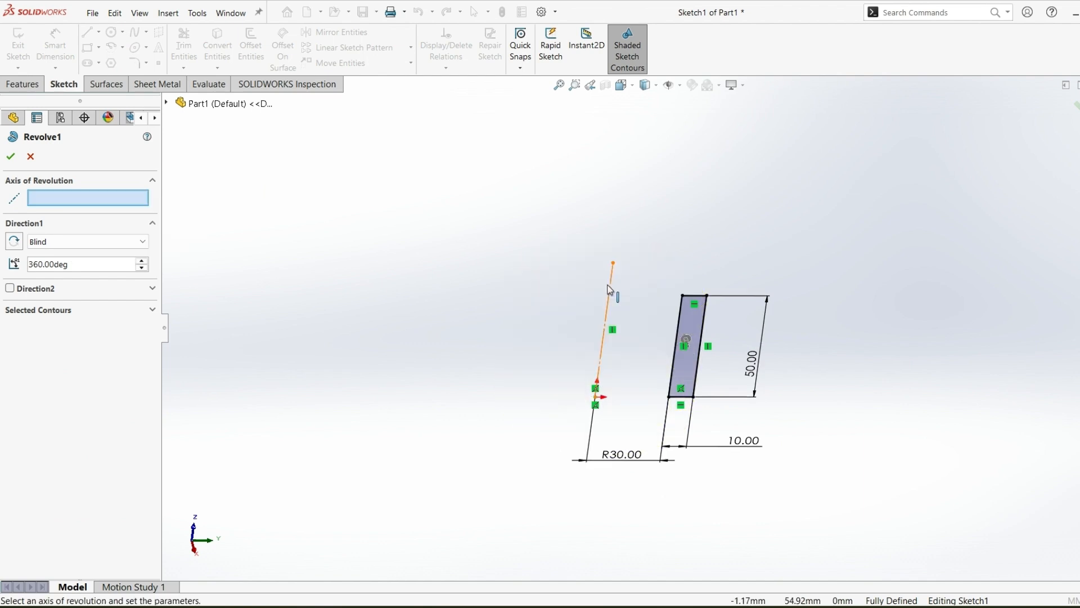
left_click(610, 288)
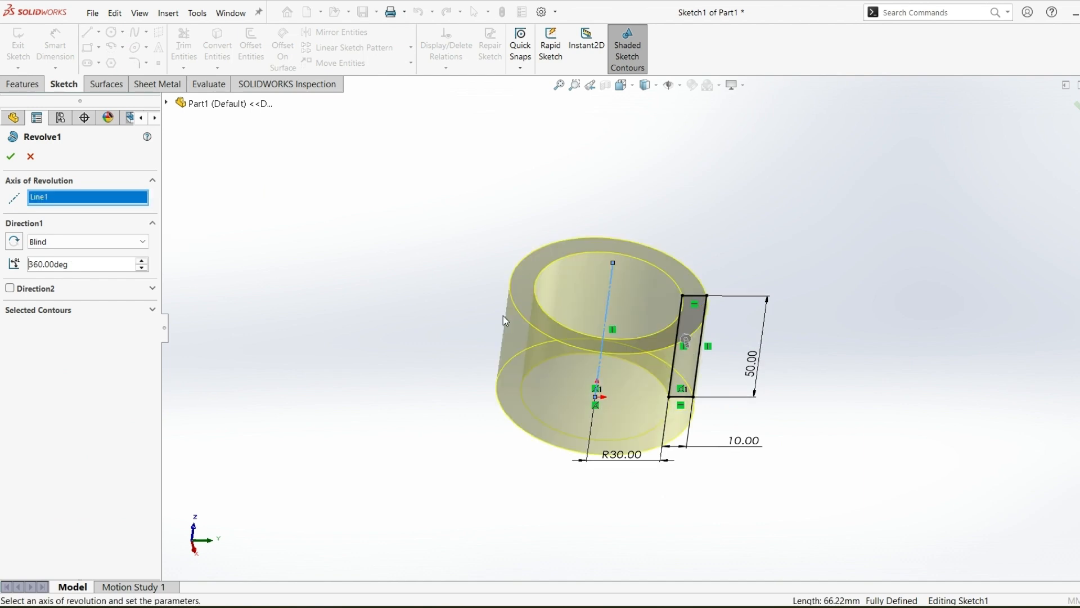
Keep the Blind end condition for the revolve and set its angle to 240 degrees
left_click(59, 243)
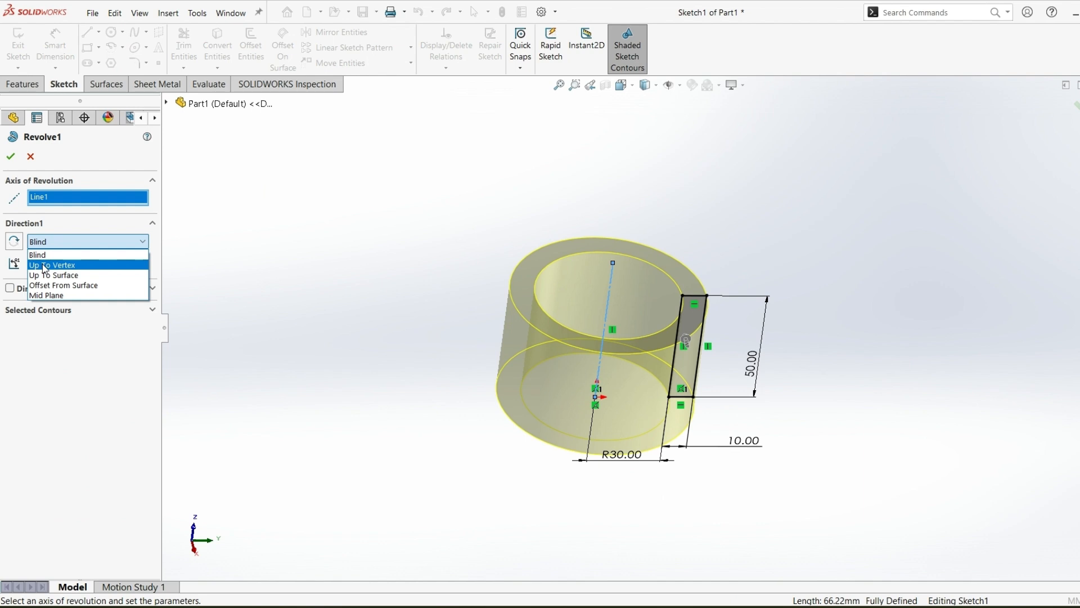
left_click(60, 257)
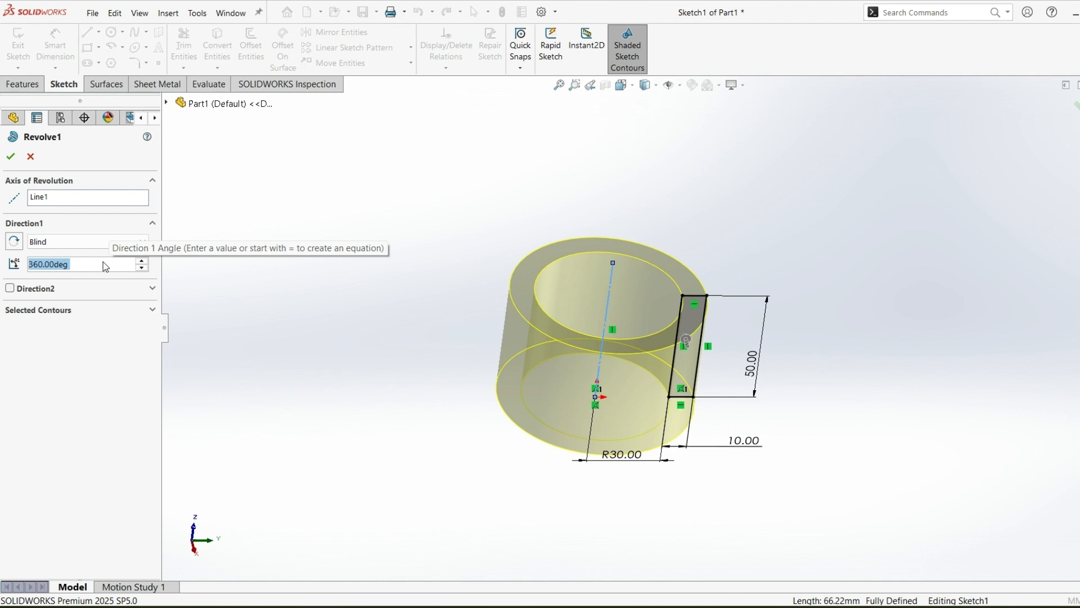
type("2")
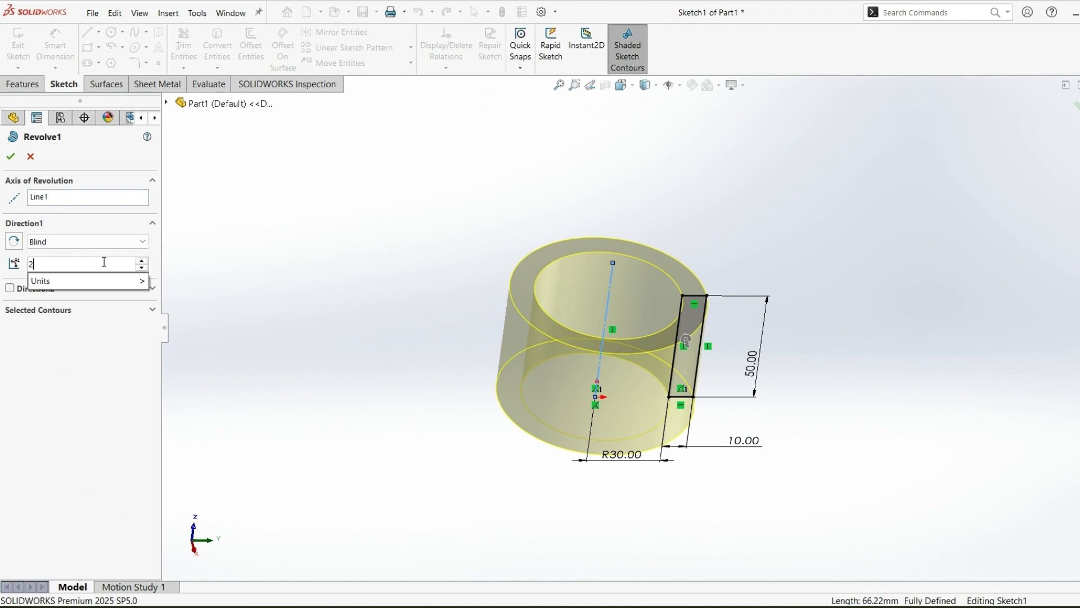
type("5")
key("BackSpace")
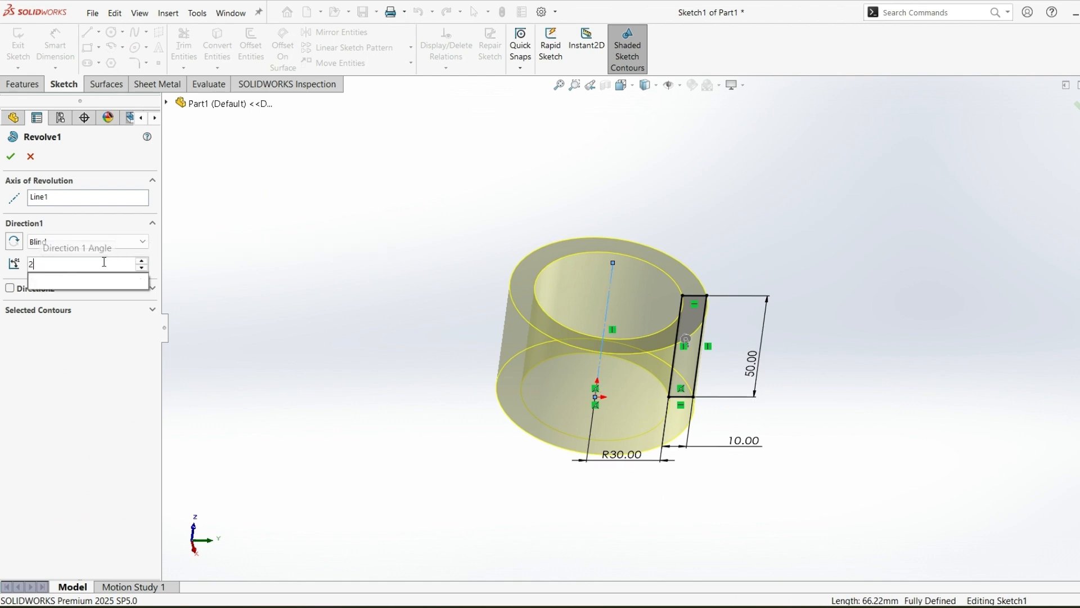
type("40")
key("Return")
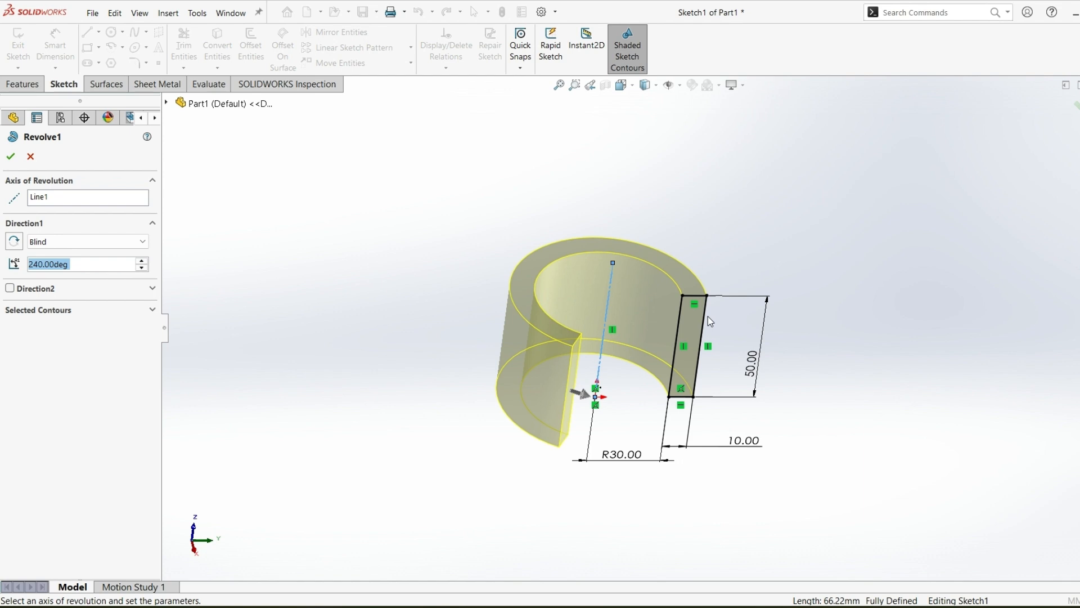
Reverse the revolve direction to preview the opposite side, and flip it back
left_click(18, 247)
left_click(14, 242)
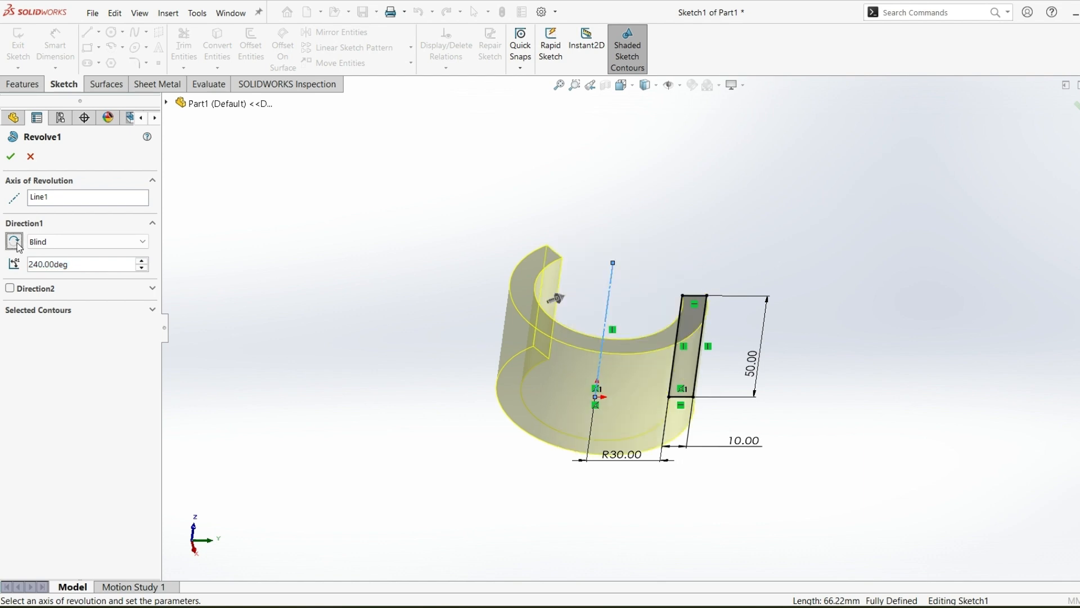
left_click(15, 243)
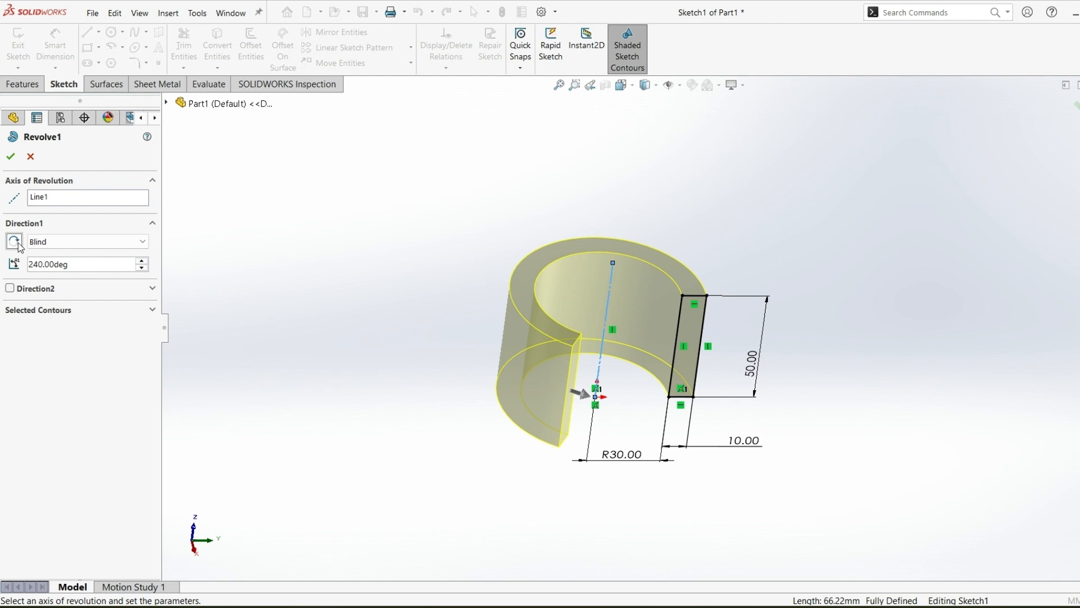
Change the revolve's end condition to Mid Plane, adjust the angle to 245 degrees, and accept the feature
left_click(90, 244)
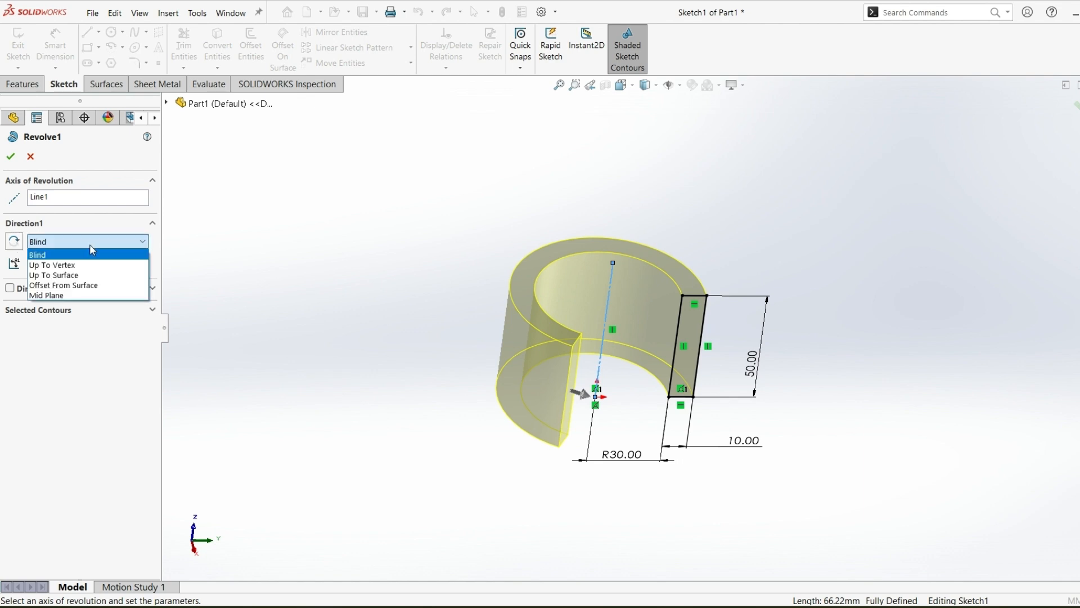
left_click(79, 297)
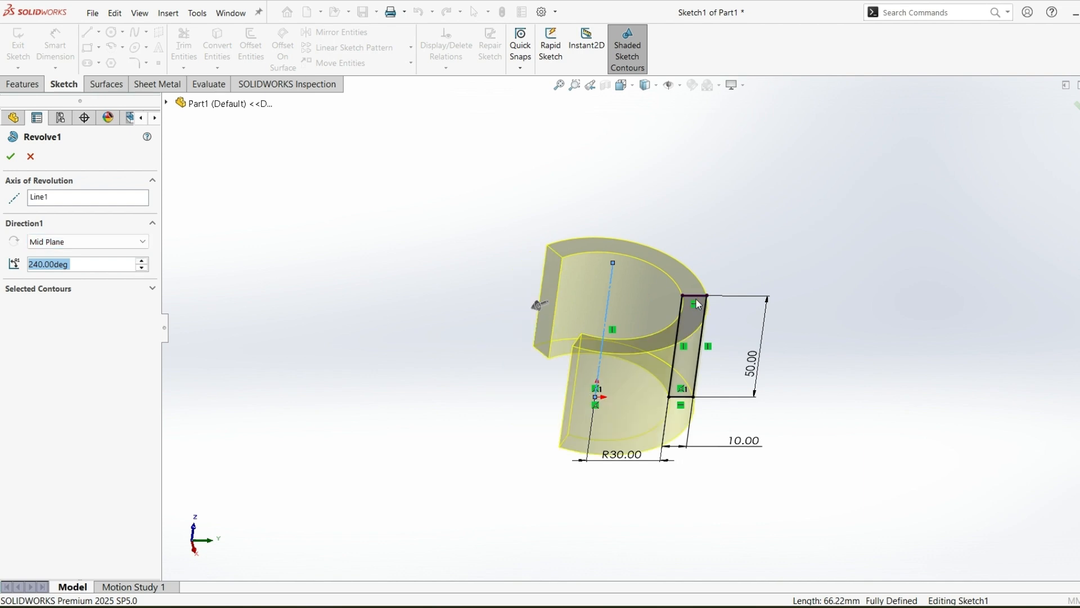
left_click(143, 271)
left_click(143, 271)
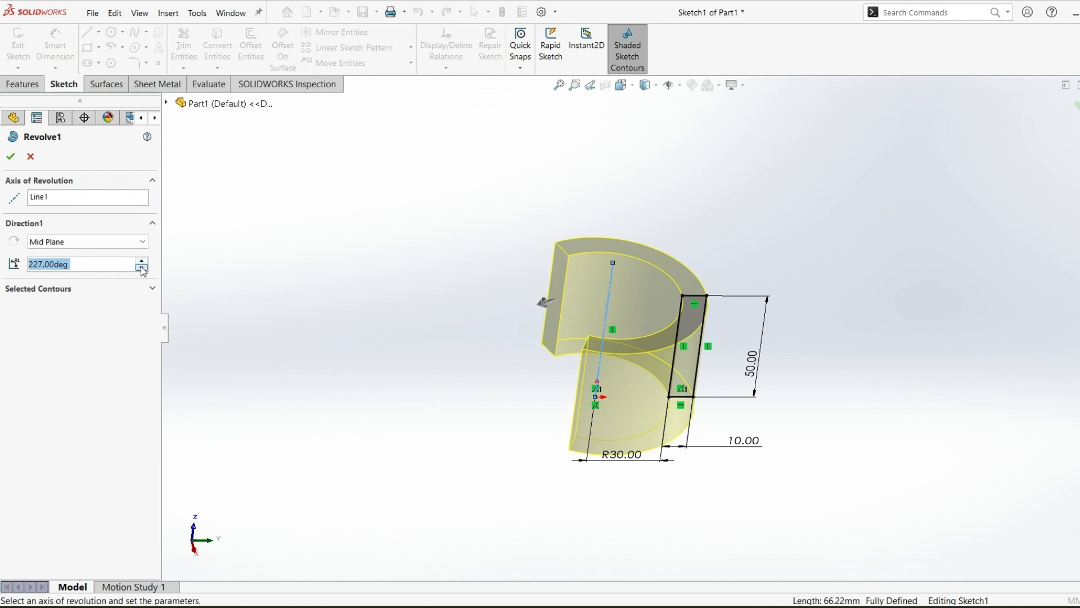
left_click(141, 262)
left_click(142, 263)
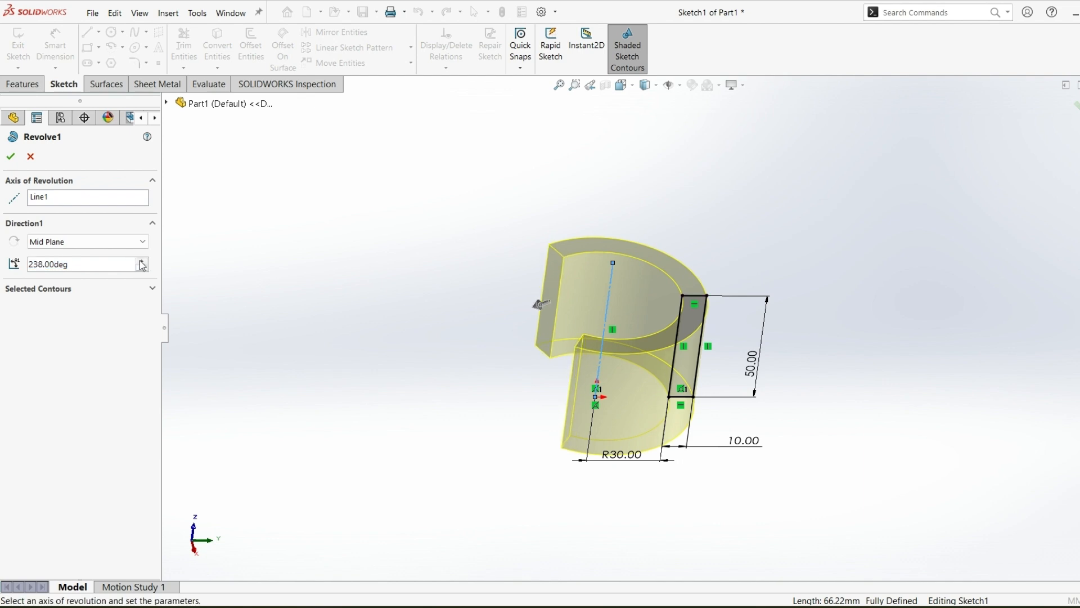
left_click(142, 262)
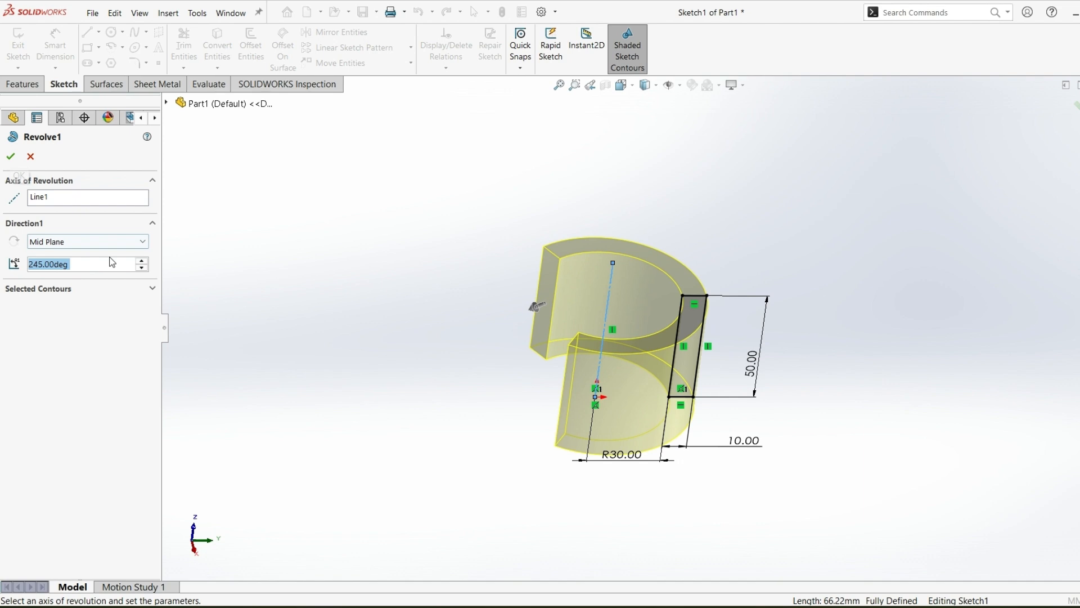
left_click(125, 242)
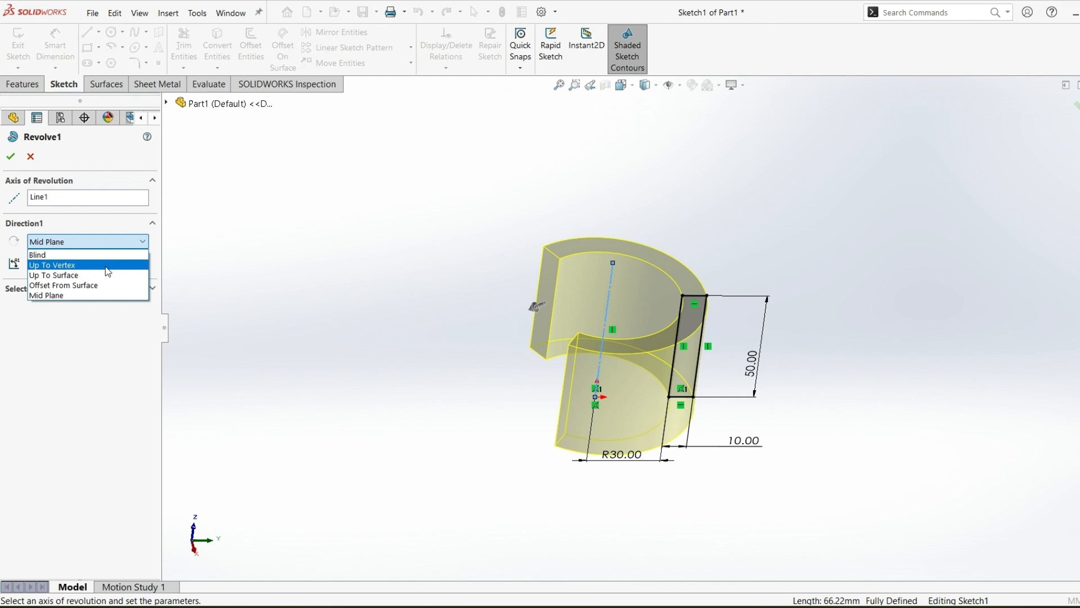
left_click(9, 161)
left_click(11, 160)
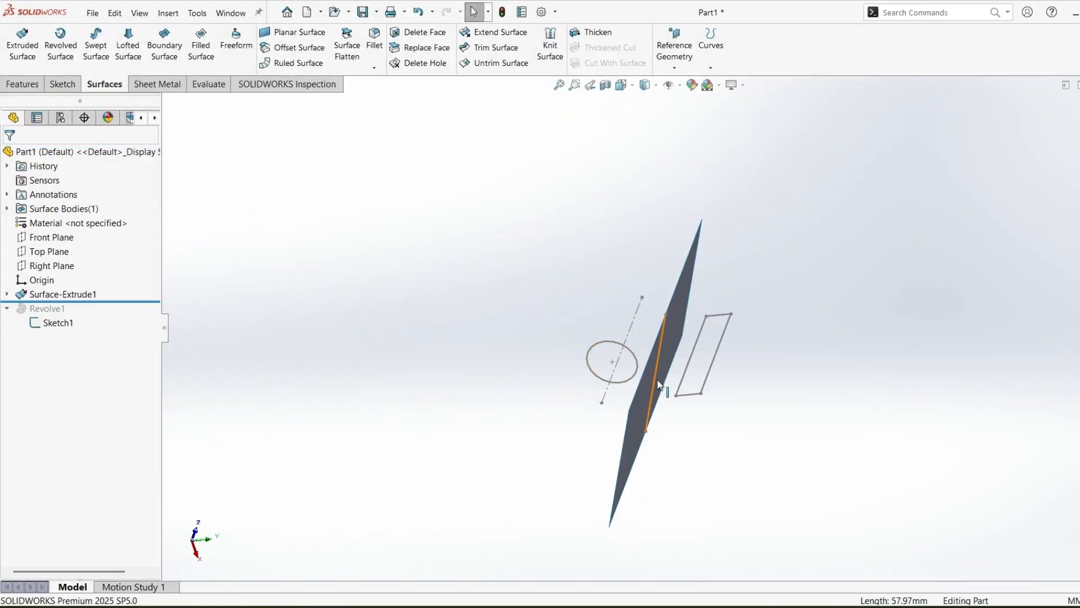
Roll the history forward past the revolve and change its end condition to Up To Vertex, ending at the surface sketch line's upper endpoint
middle_click_drag(649, 364, 595, 271)
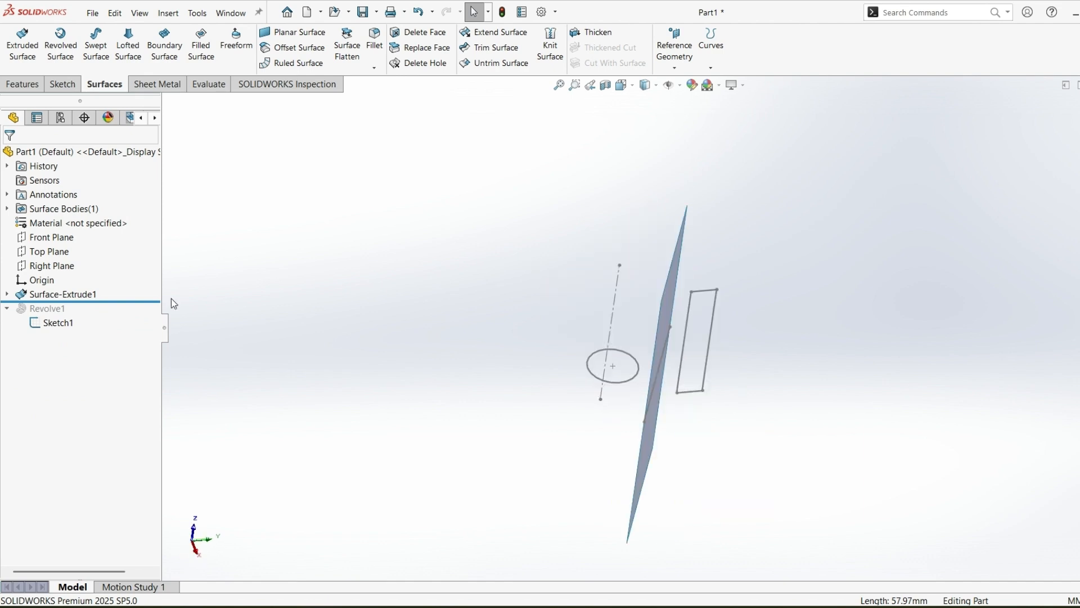
mouse_move(113, 302)
left_mouse_down()
mouse_move(113, 319)
mouse_move(84, 331)
left_mouse_up()
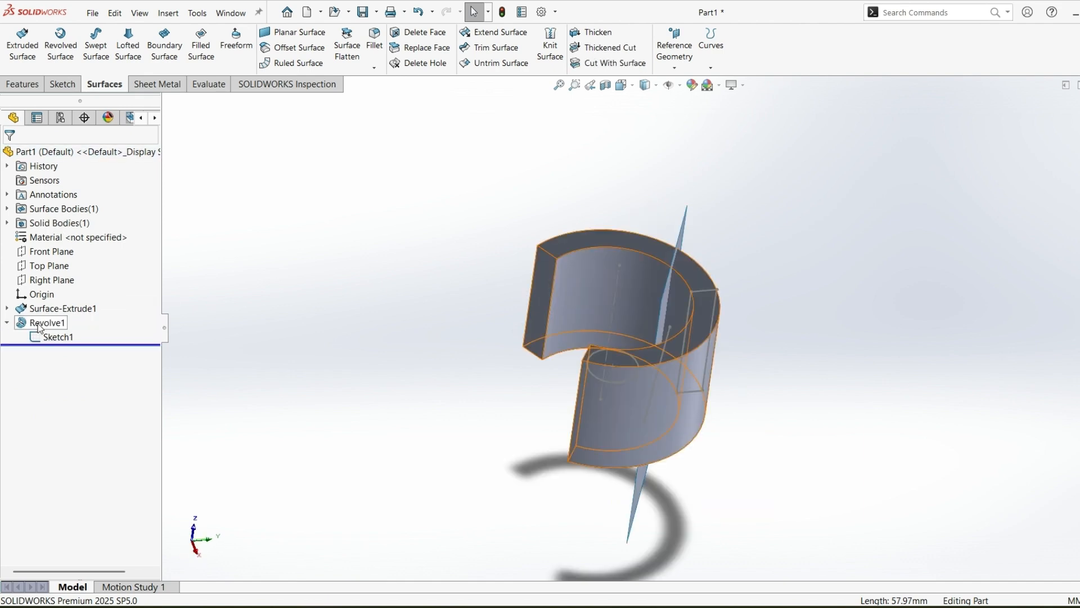
left_click(39, 325)
left_click(56, 295)
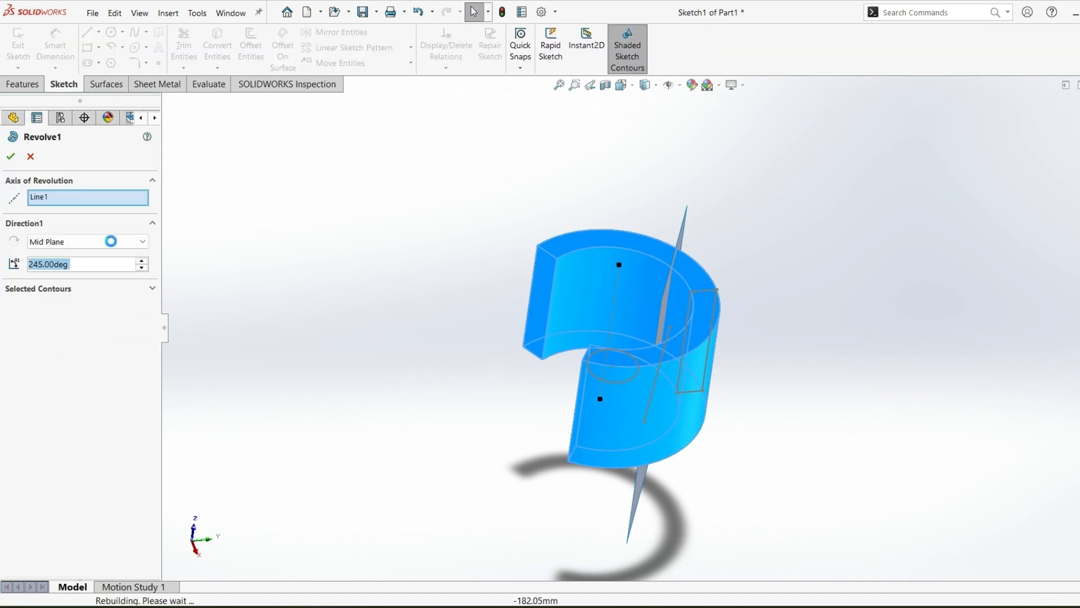
left_click(111, 241)
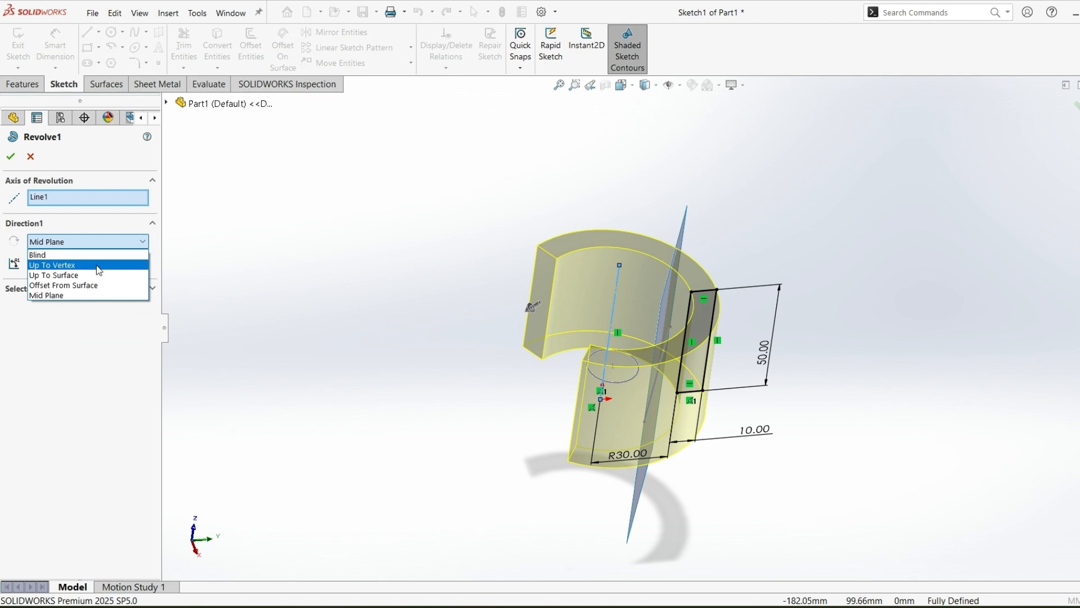
left_click(99, 265)
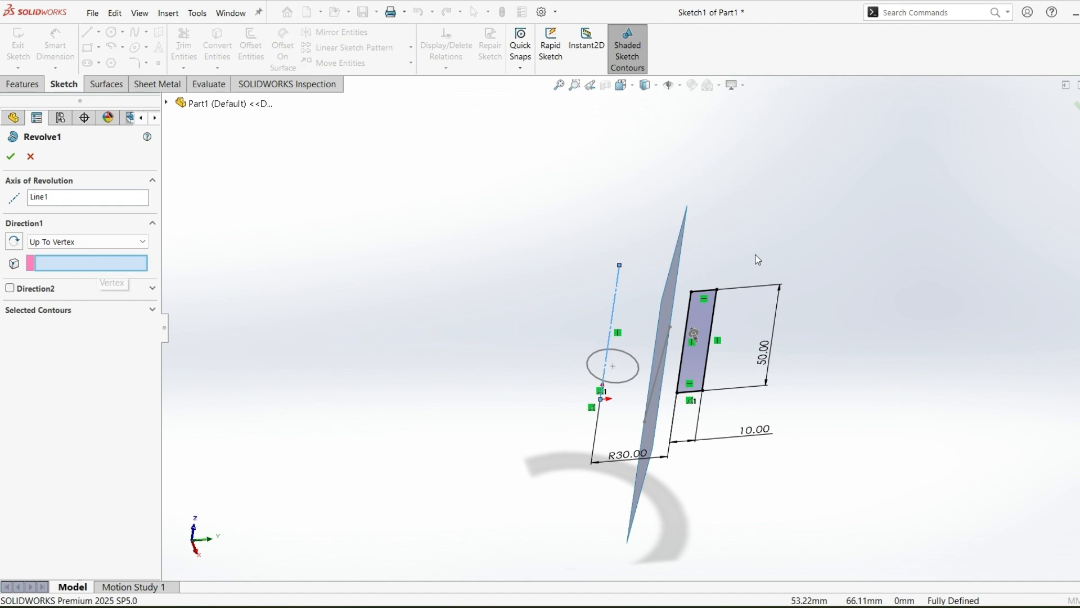
mouse_move(756, 255)
middle_mouse_down()
mouse_move(727, 265)
mouse_move(746, 333)
mouse_move(685, 310)
middle_mouse_up()
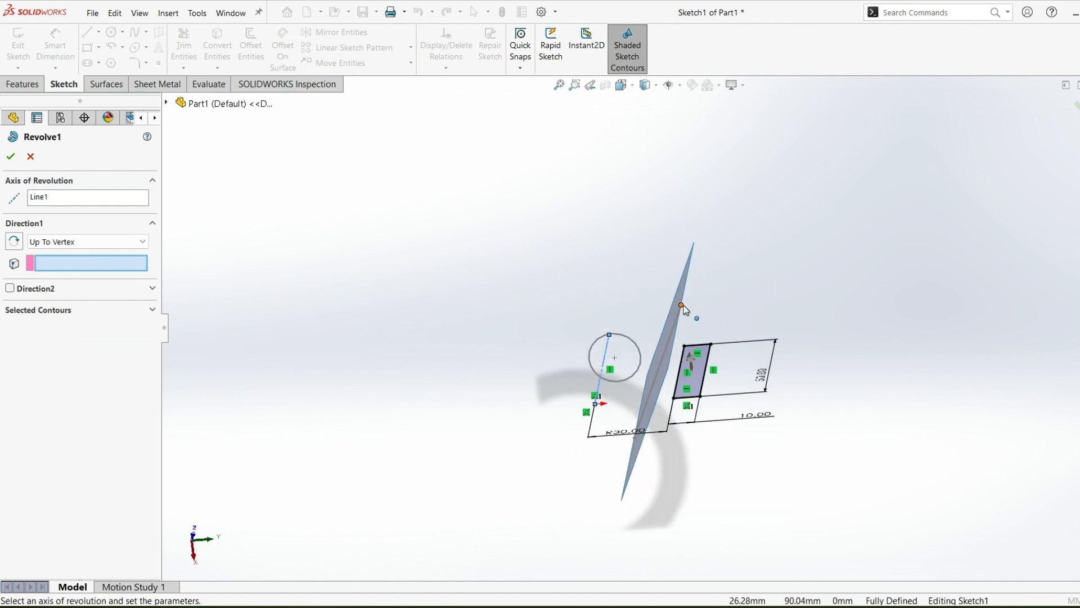
left_click(682, 306)
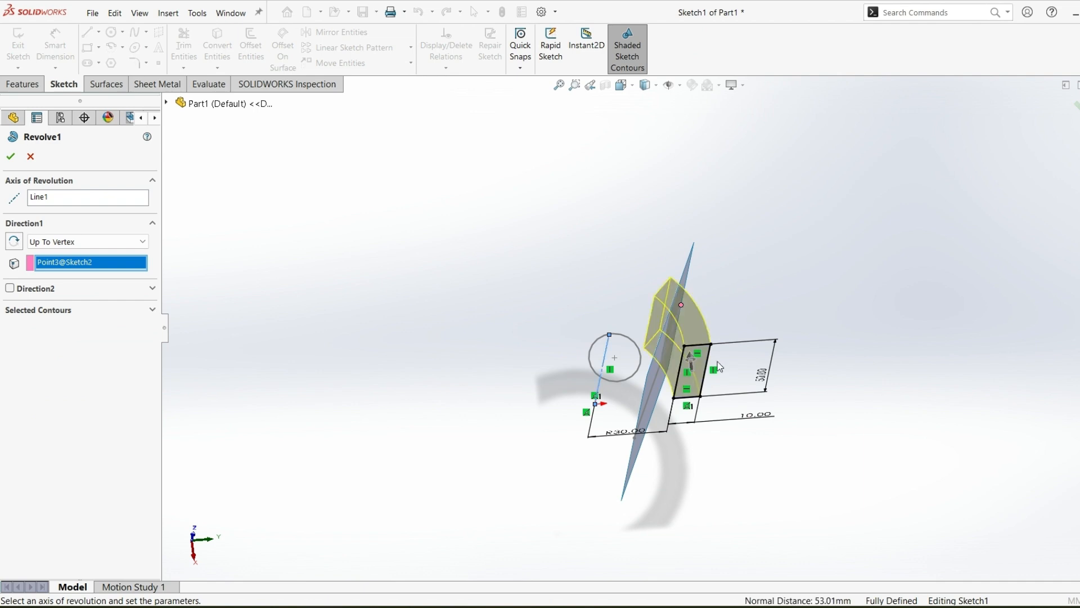
middle_click_drag(717, 362, 769, 478)
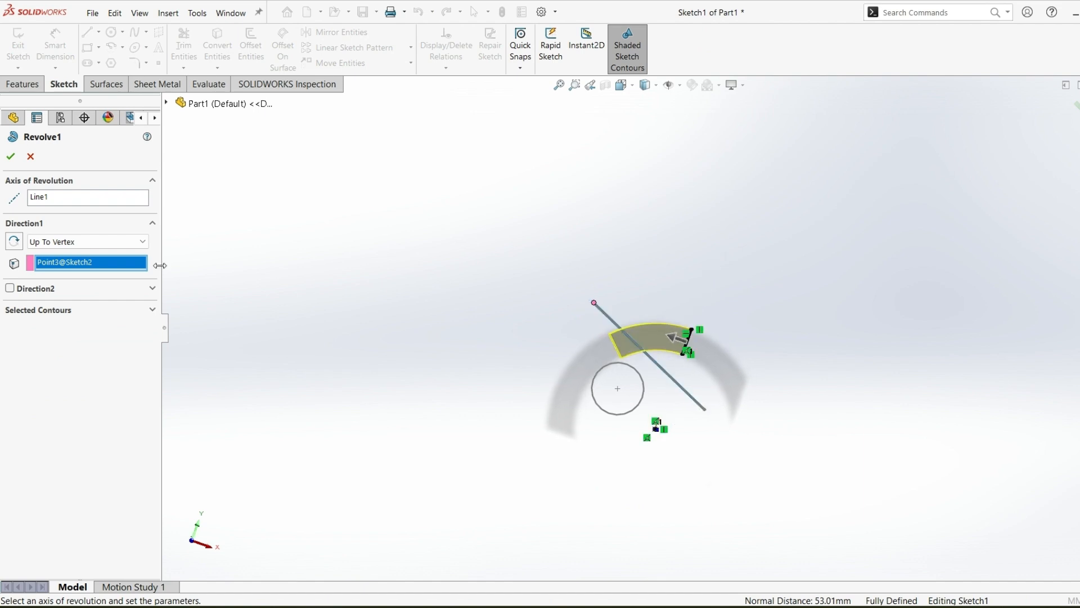
left_click(10, 156)
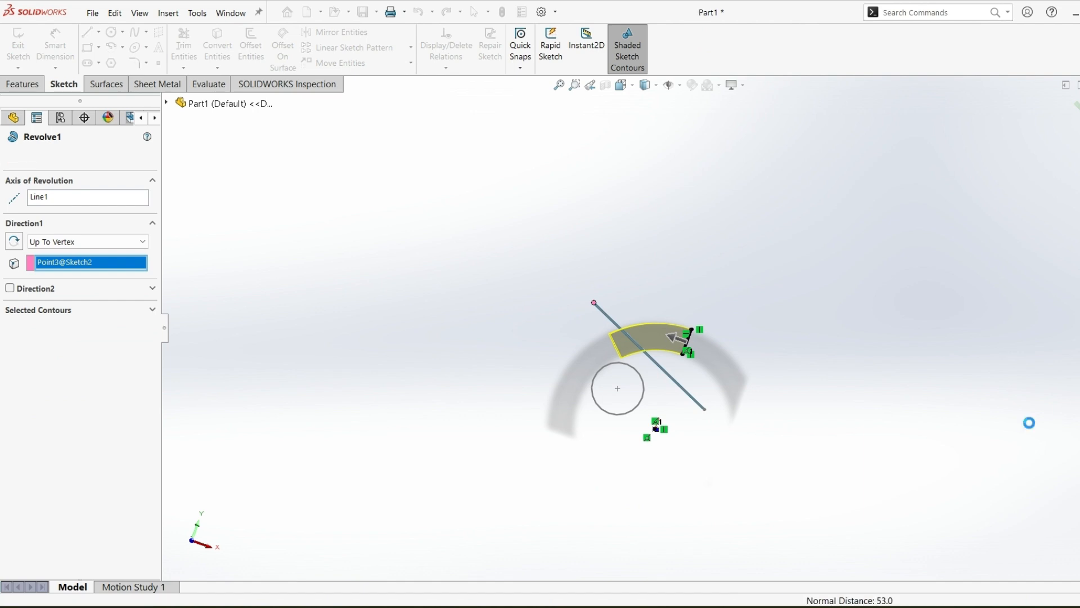
Start a sketch on the revolved segment's top face and draw a line from the origin to the vertex used as the revolve's end
left_click(666, 342)
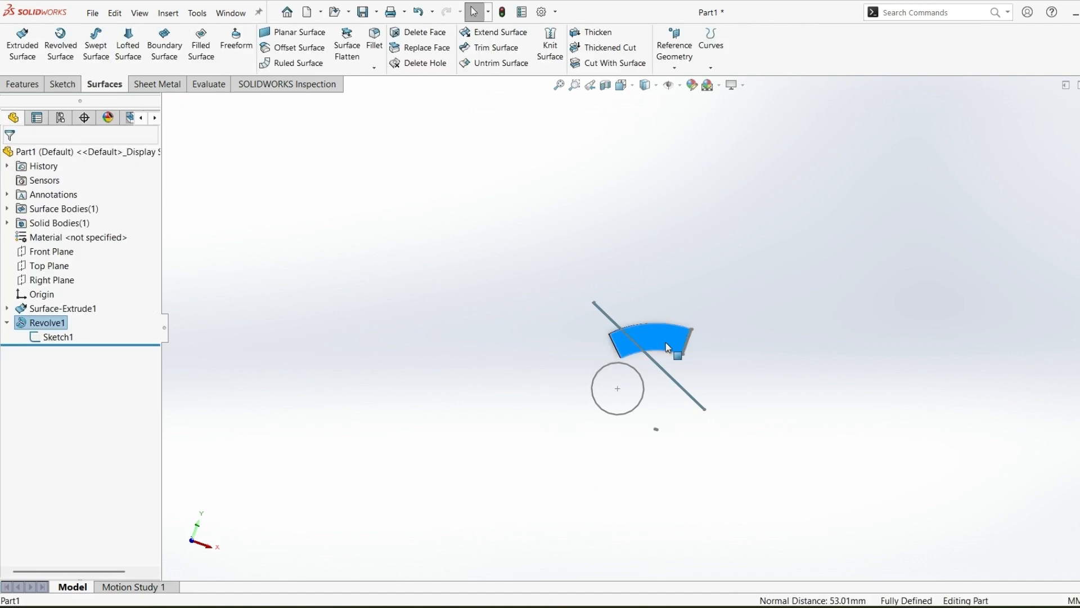
key("f")
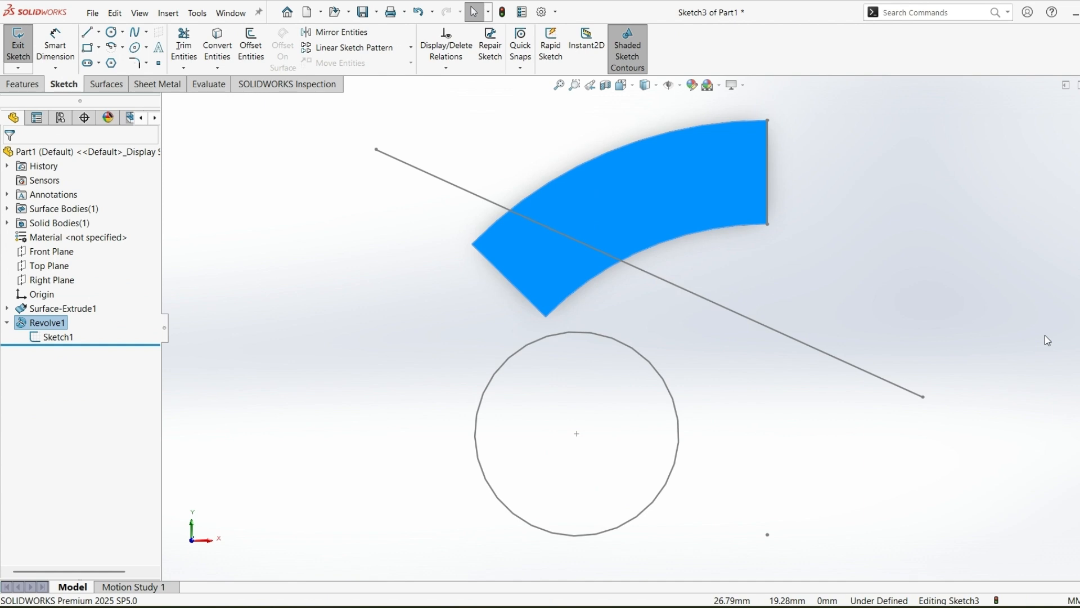
key("l")
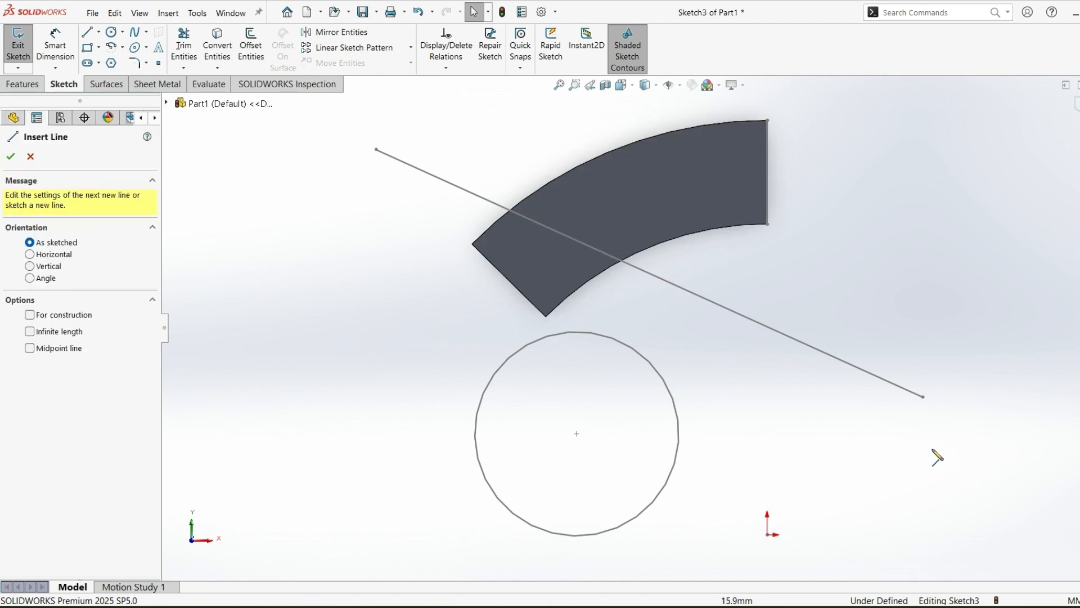
left_click(768, 535)
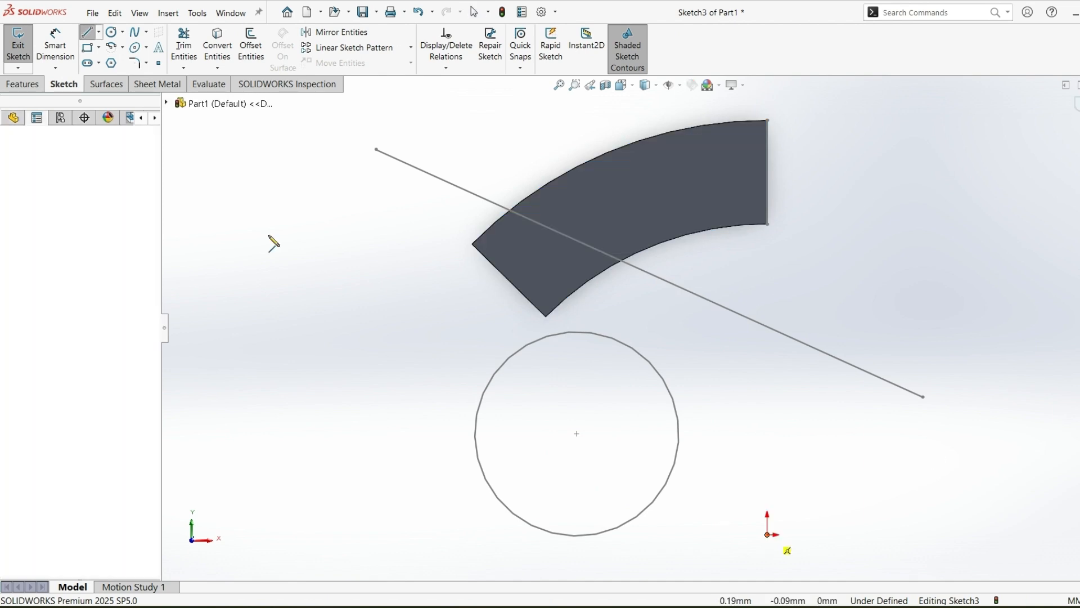
left_click(376, 149)
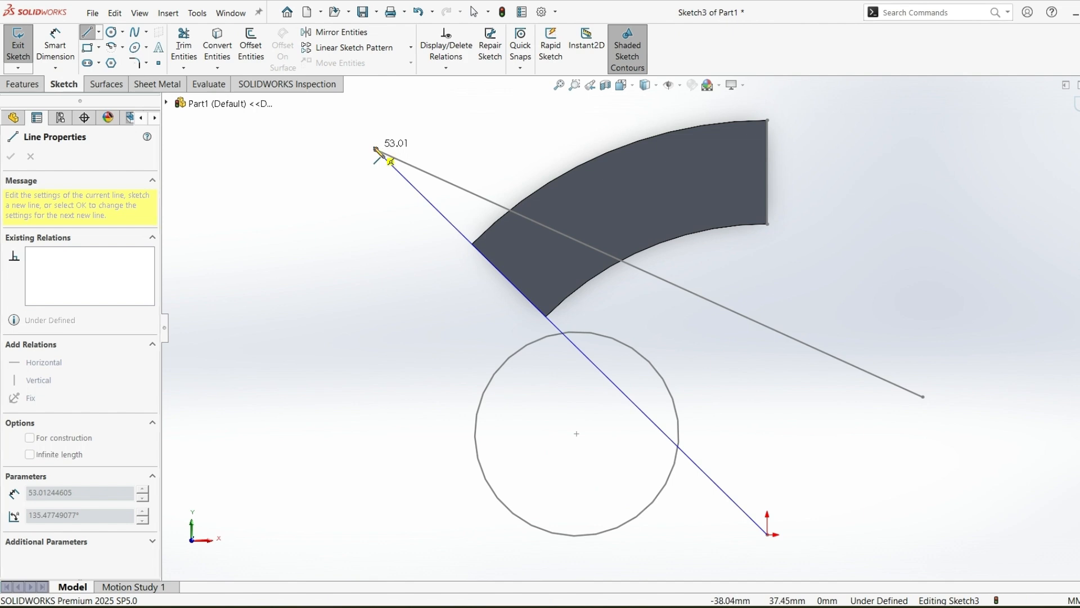
key("Escape")
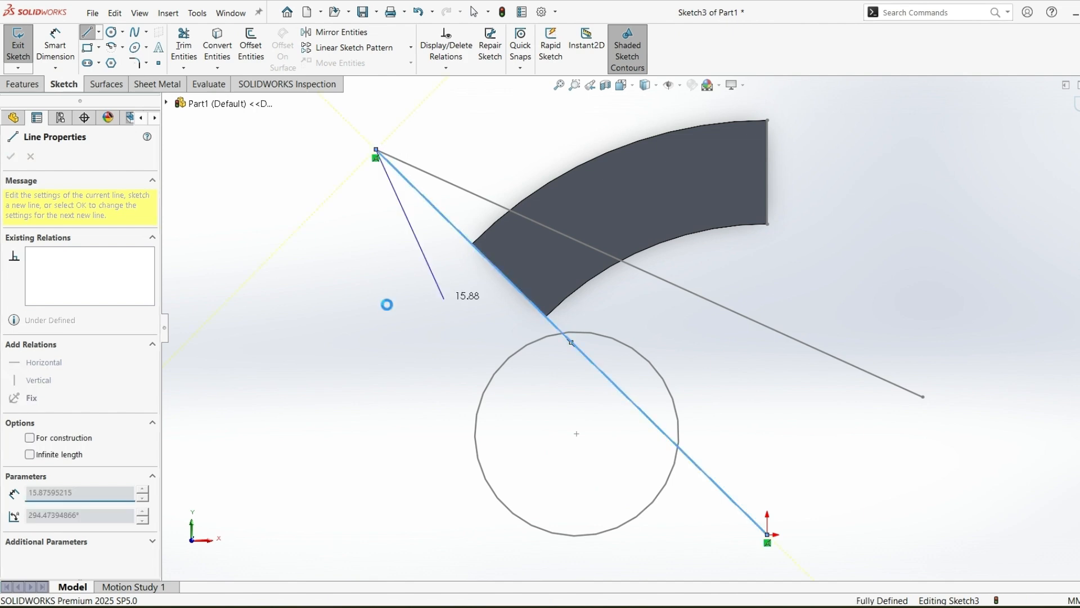
key("Escape")
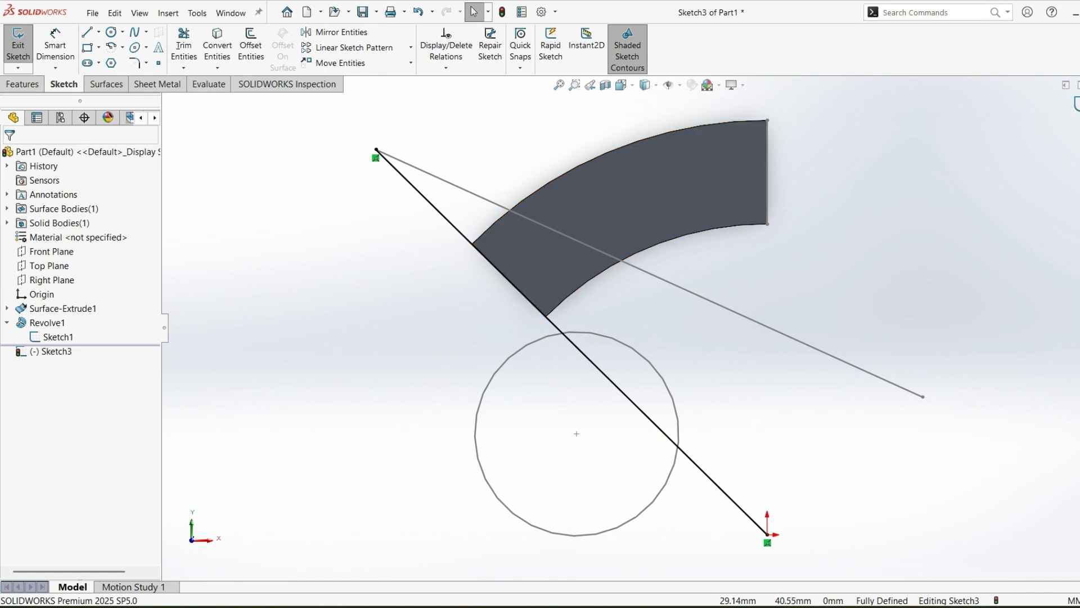
Edit the revolve and change its end condition to Up To Surface, ending at the slanted extruded surface
right_click(45, 323)
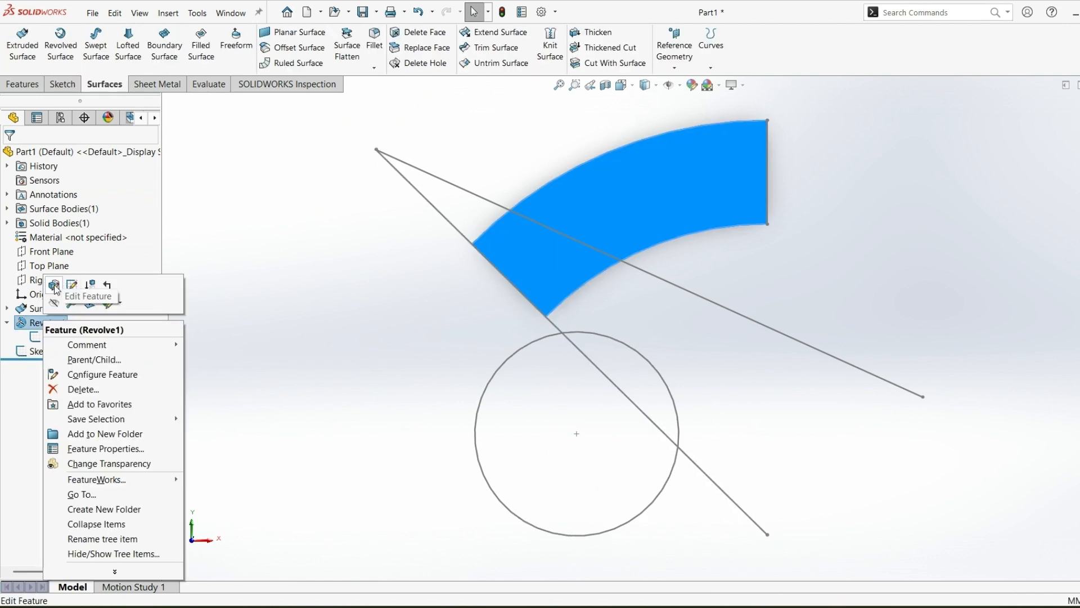
left_click(54, 285)
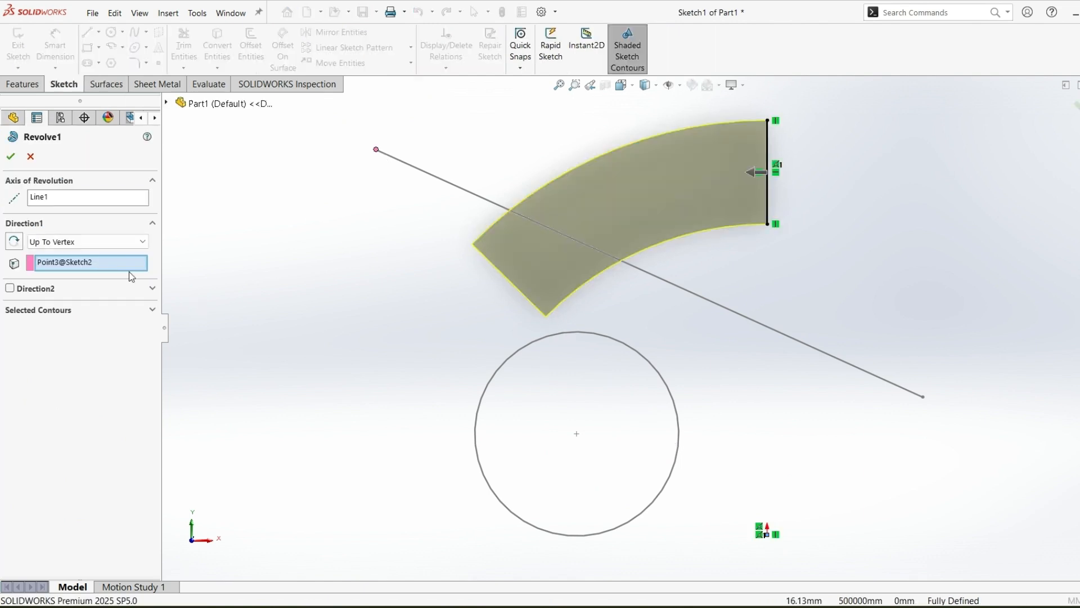
left_click(122, 242)
left_click(93, 274)
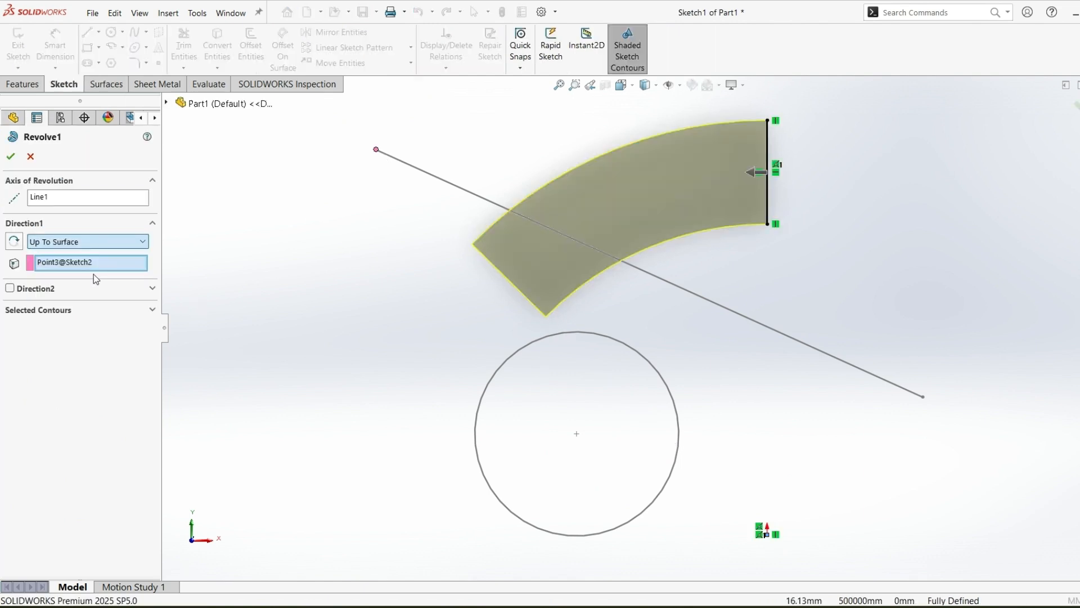
middle_click_drag(313, 382, 284, 400)
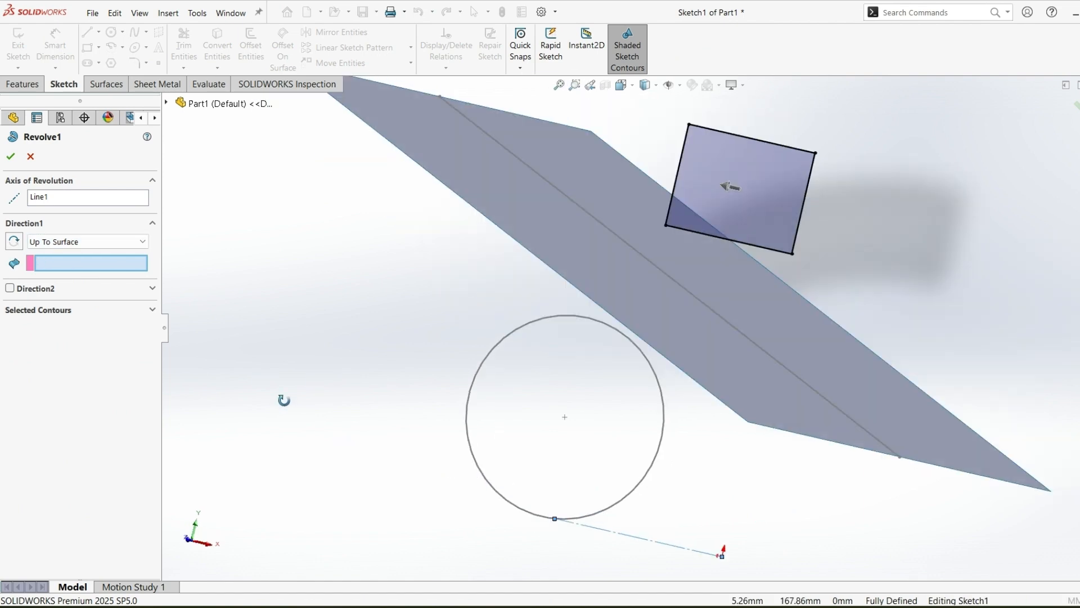
left_click(505, 191)
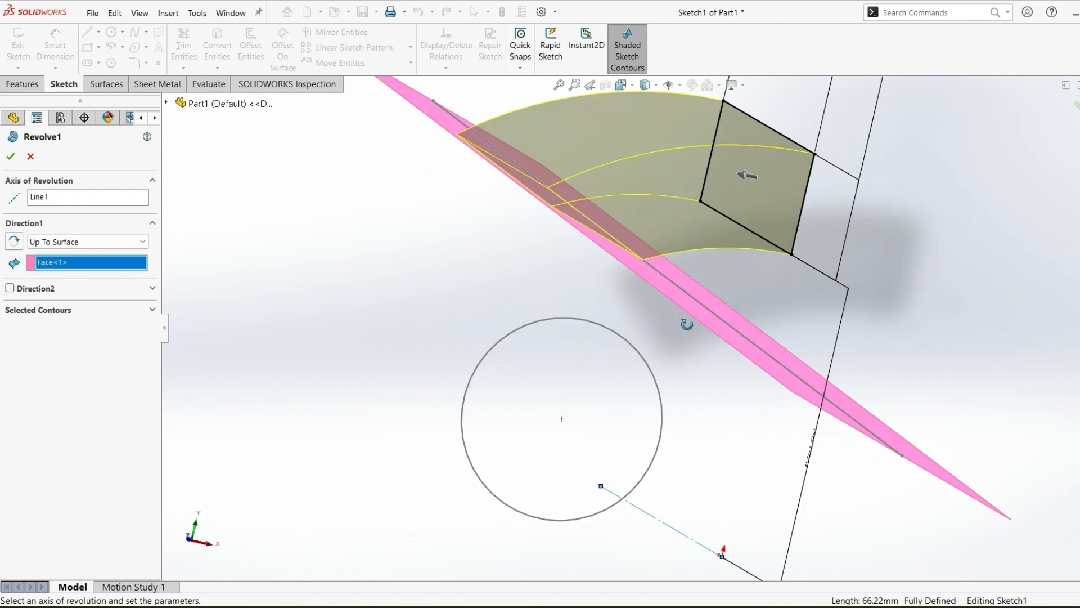
middle_click_drag(687, 324, 696, 351)
middle_click_drag(696, 352, 681, 315)
Change the revolve's end condition to Offset From Surface, keeping the slanted surface as the reference
left_click(84, 241)
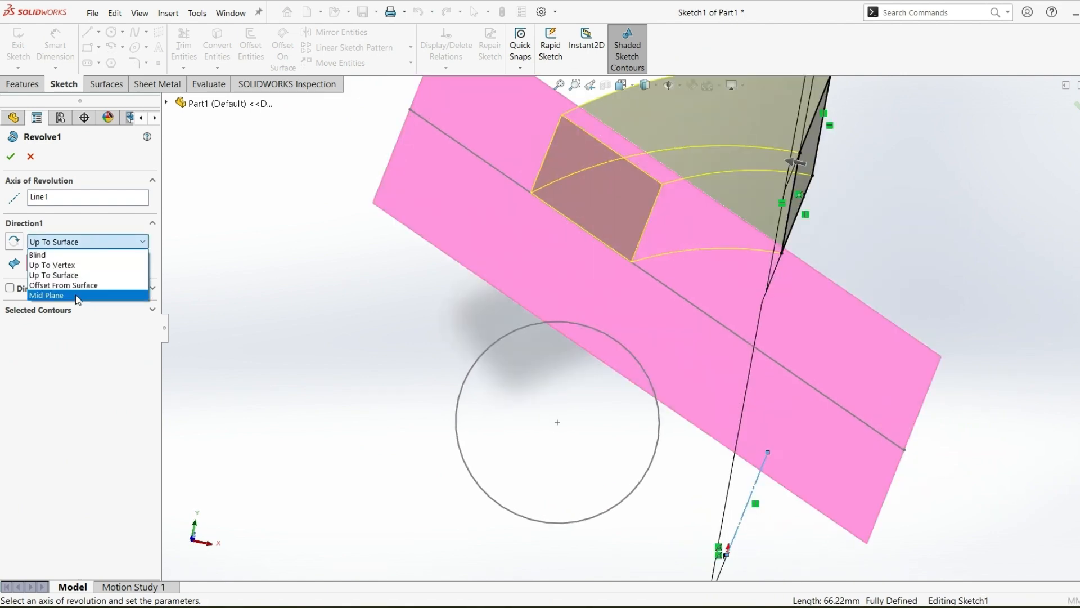
left_click(85, 287)
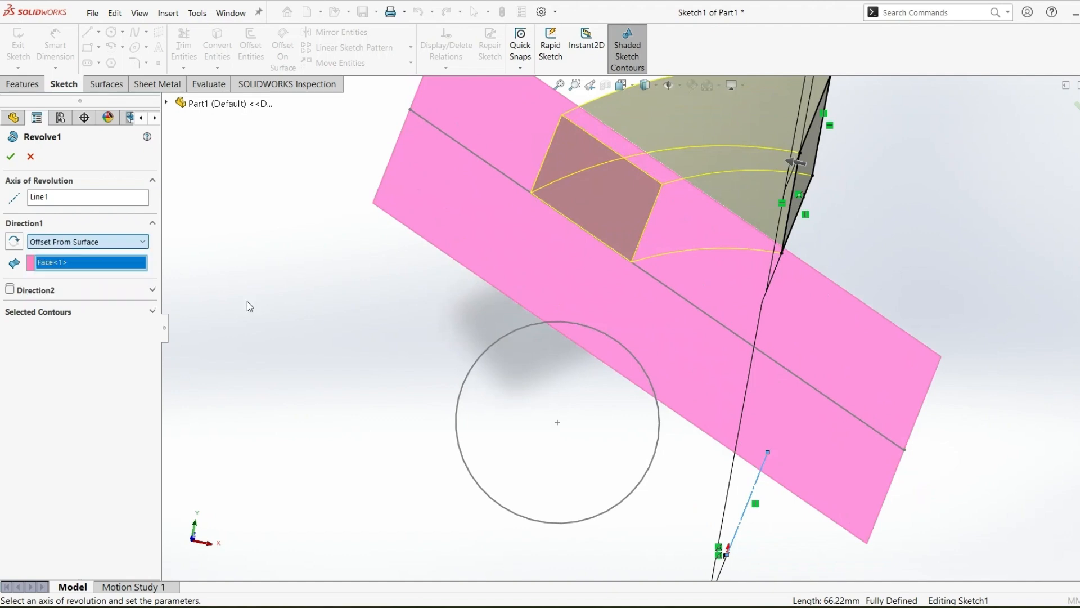
mouse_move(377, 314)
middle_mouse_down()
mouse_move(438, 311)
mouse_move(405, 292)
middle_mouse_up()
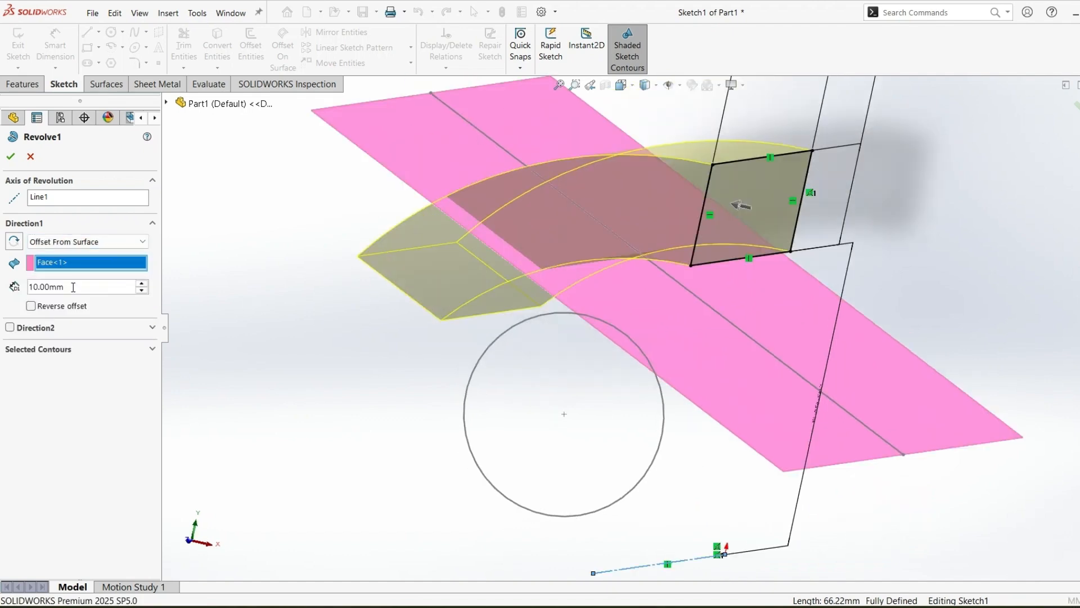
middle_click_drag(171, 293, 302, 286)
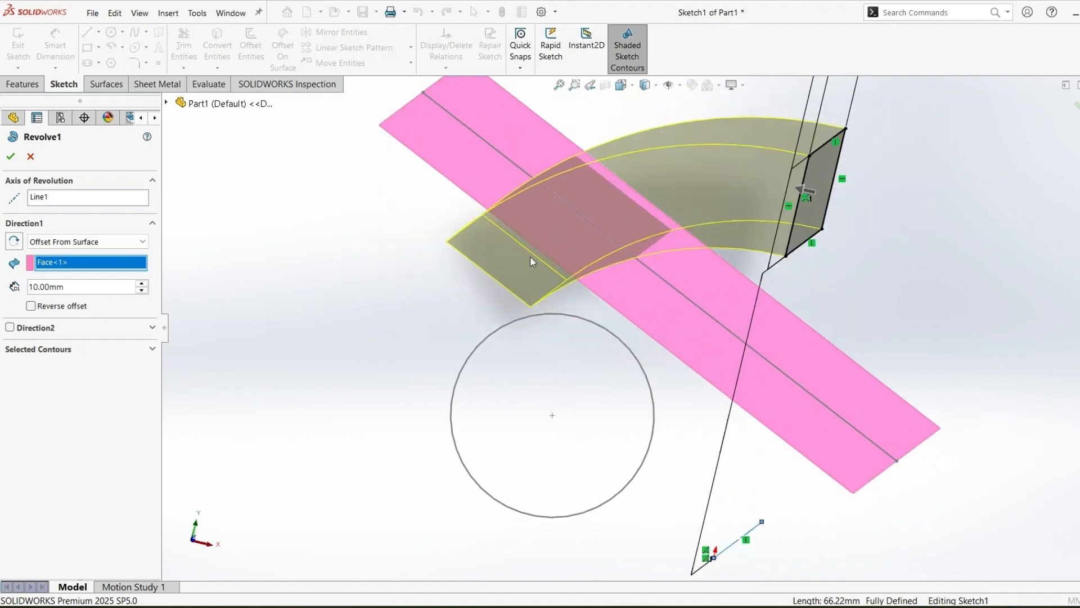
Preview larger offset distances up to 40 mm and bring the offset back down to 10 mm
left_click(142, 284)
left_click(142, 285)
left_click(142, 284)
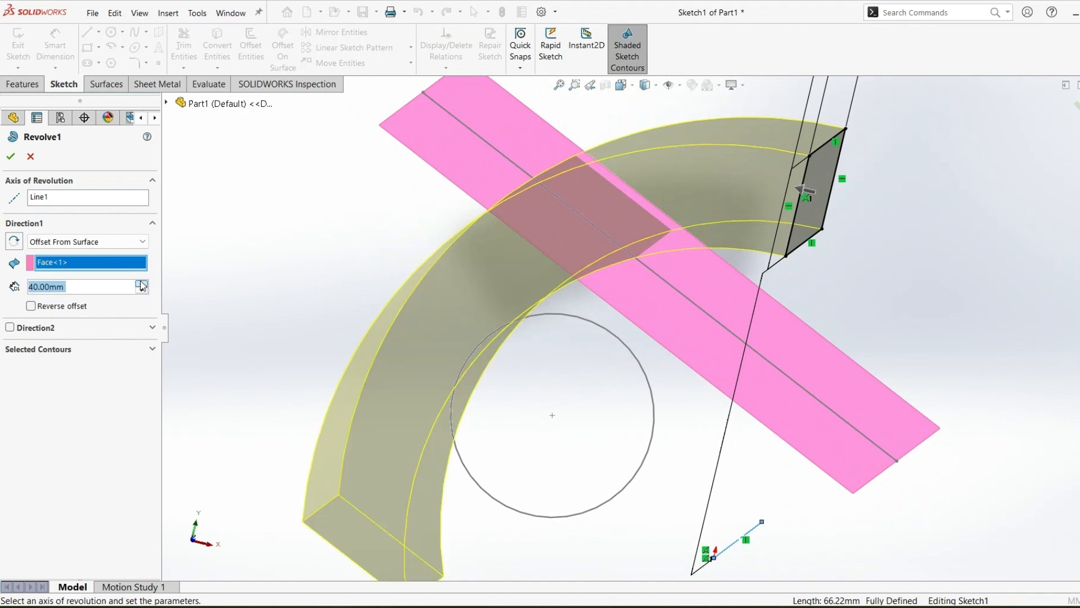
left_click(142, 290)
left_click(141, 291)
left_click(142, 290)
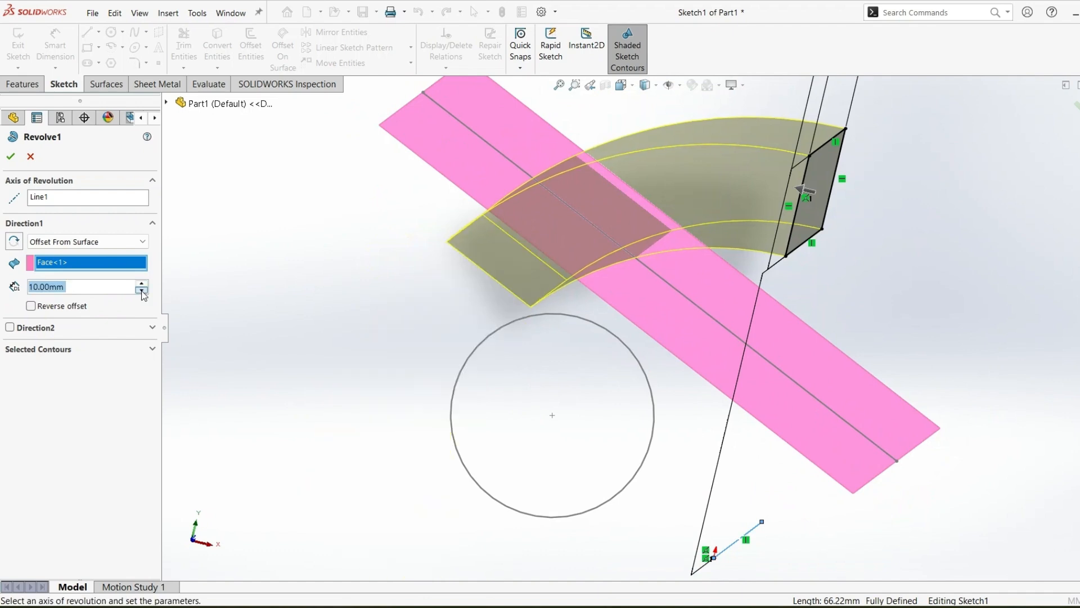
mouse_move(484, 297)
middle_mouse_down()
mouse_move(575, 299)
mouse_move(562, 334)
middle_mouse_up()
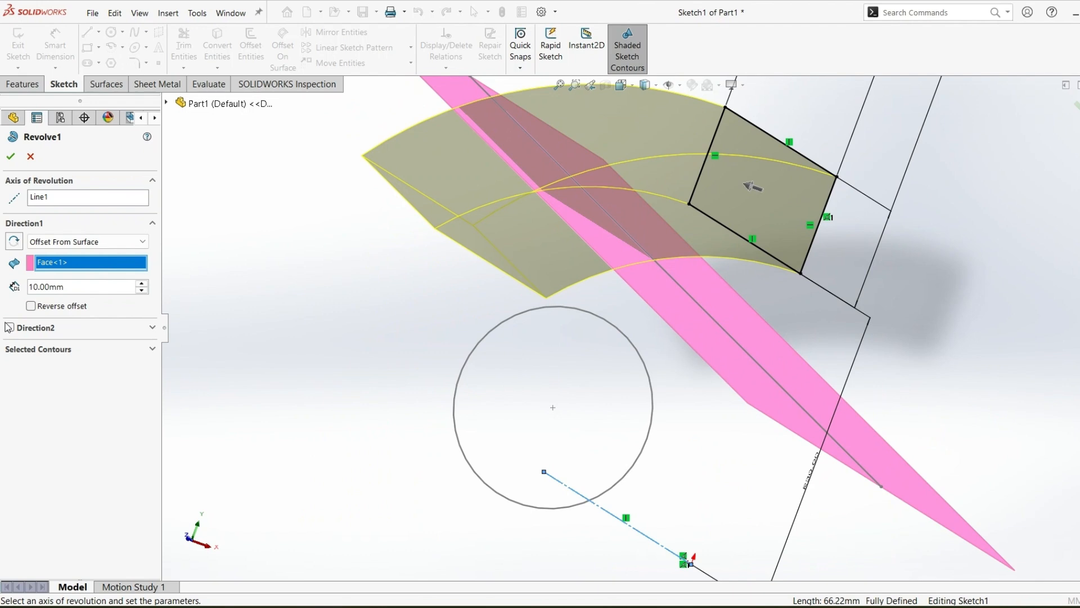
Set the offset distance to 5 mm with Reverse offset enabled, and accept the edited revolve
left_click_drag(72, 292, 1, 295)
type("5")
key("Return")
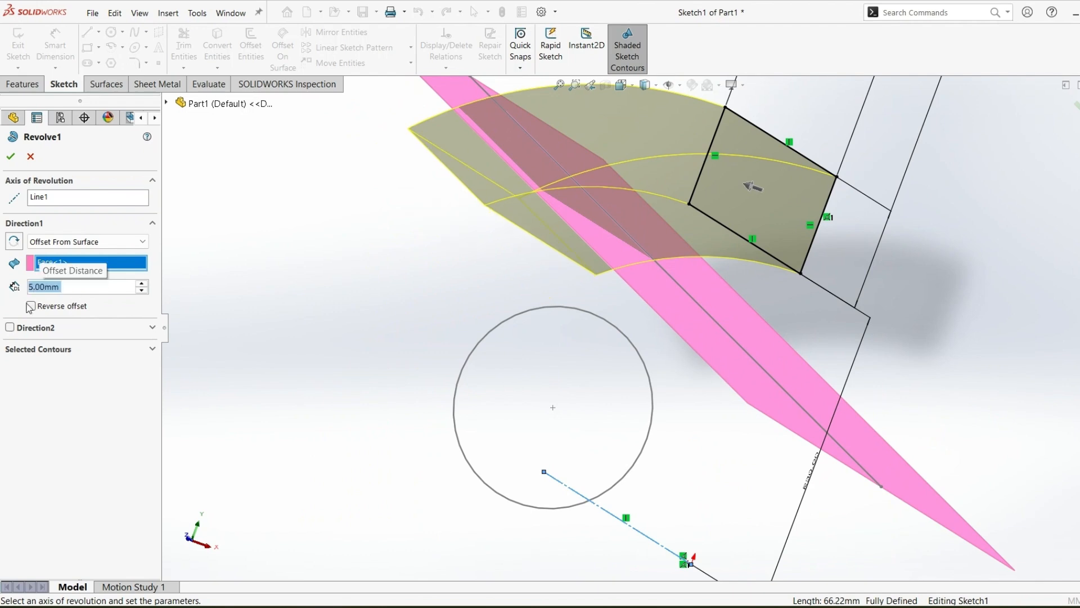
left_click(31, 306)
left_click(31, 306)
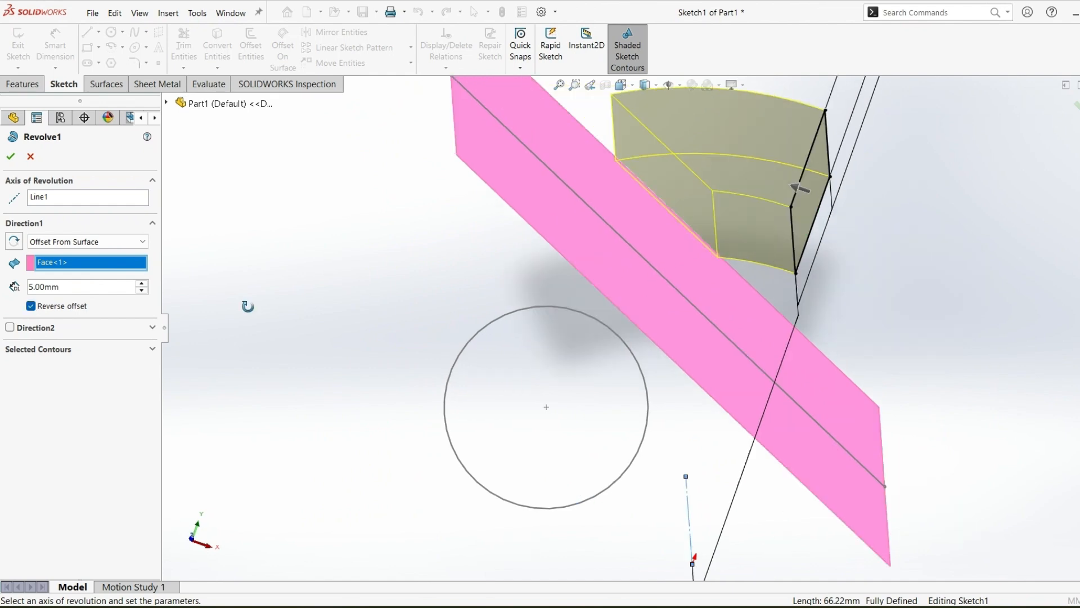
middle_click_drag(247, 307, 331, 281)
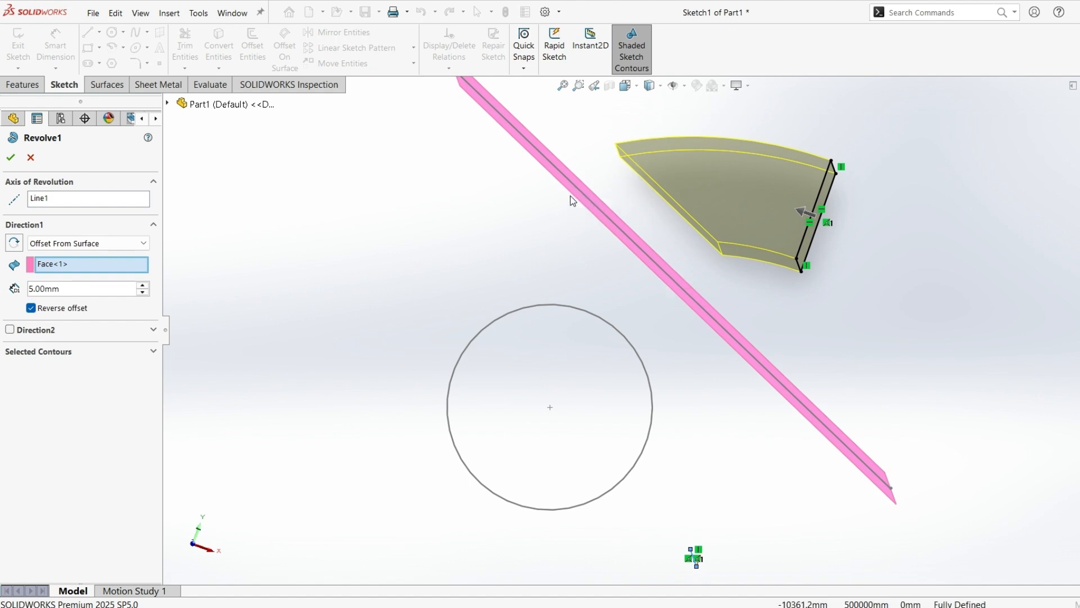
mouse_move(557, 167)
middle_mouse_down()
mouse_move(642, 234)
mouse_move(640, 221)
middle_mouse_up()
middle_click_drag(736, 280, 731, 271)
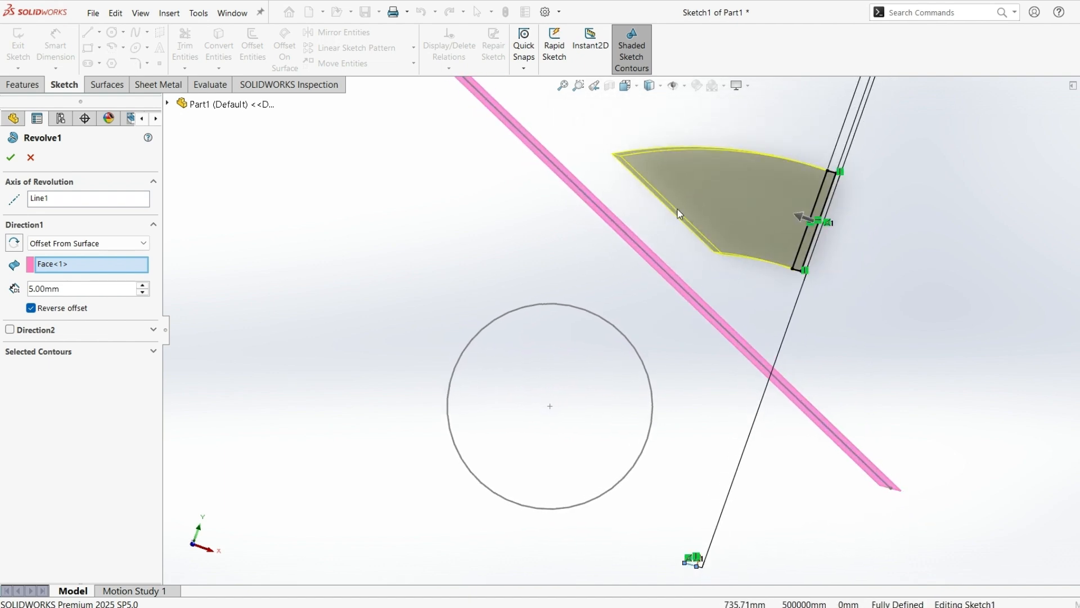
left_click(10, 157)
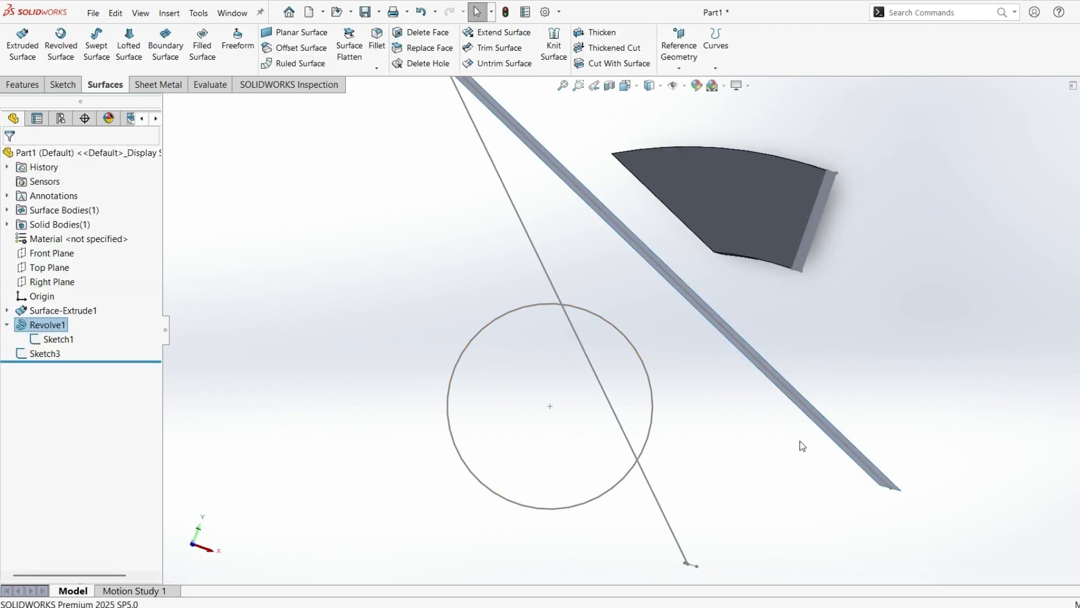
mouse_move(774, 429)
middle_mouse_down()
mouse_move(772, 406)
mouse_move(776, 425)
middle_mouse_up()
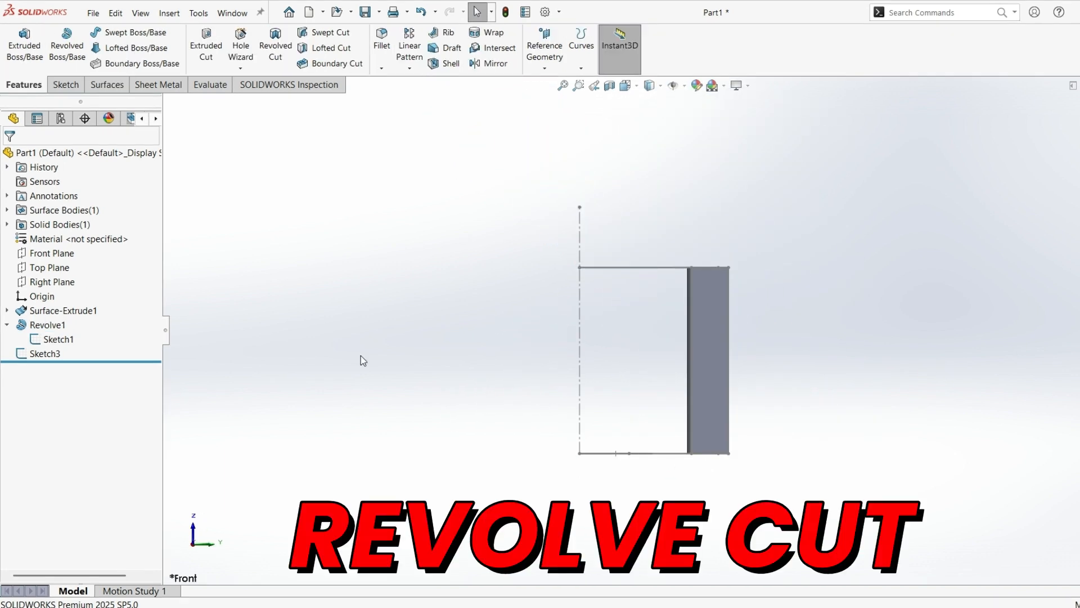
Start a sketch on the Front Plane and draw a vertical construction line from the origin to the existing axis's upper endpoint
left_click(63, 253)
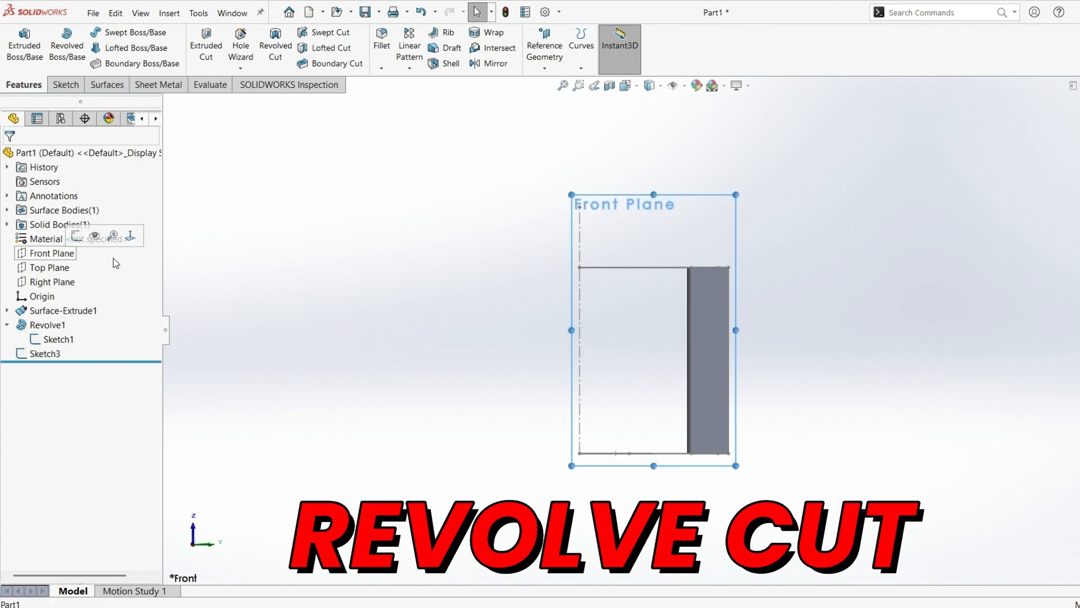
left_click(76, 235)
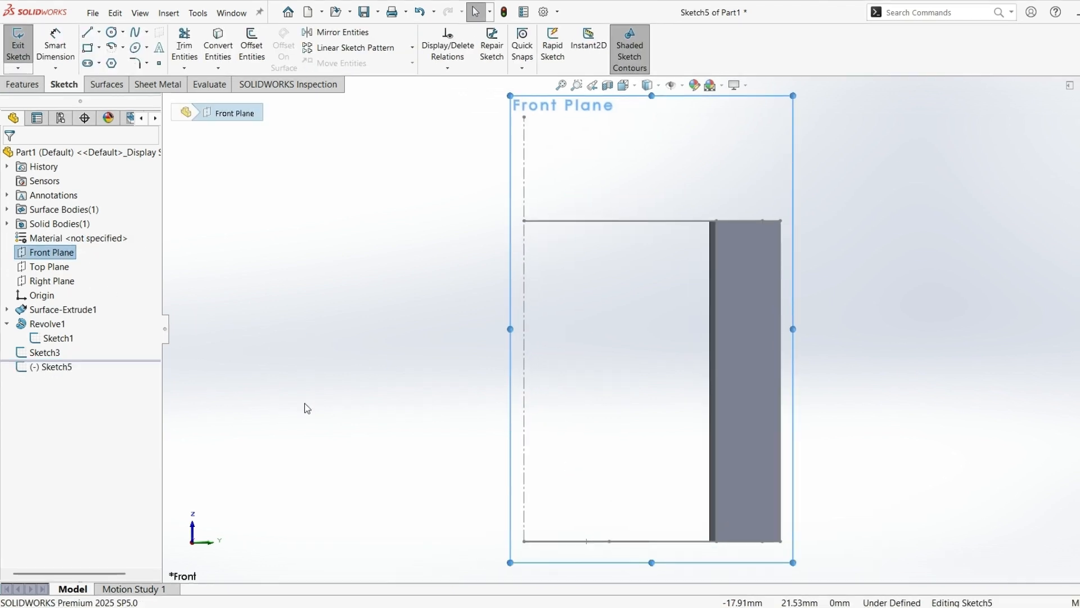
key("l")
left_click(523, 541)
left_click(524, 117)
key("Escape")
left_click(525, 170)
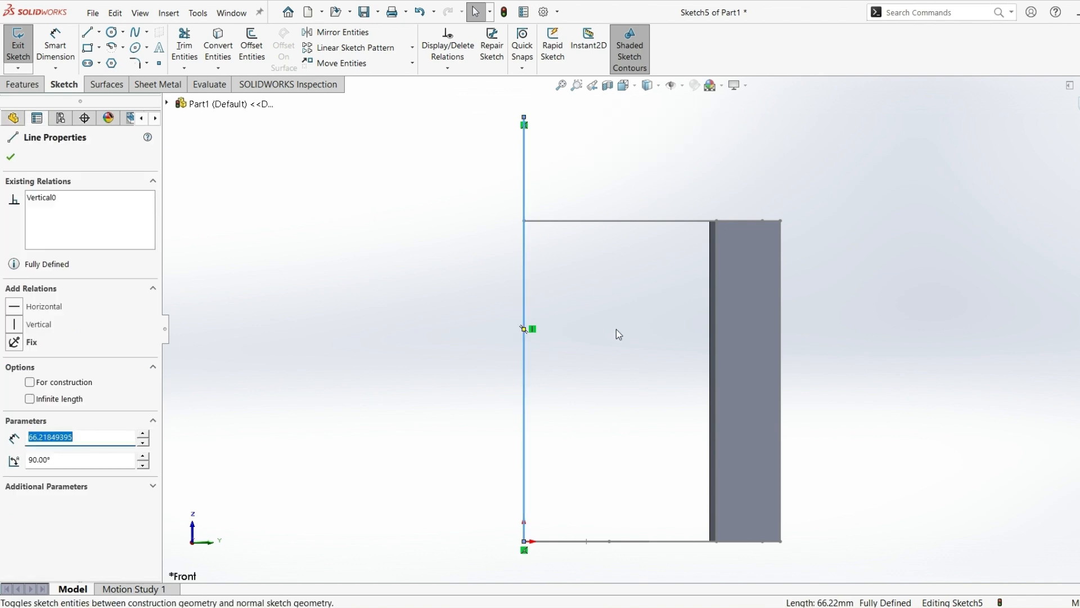
left_click(616, 330)
Sketch a corner rectangle about 26 by 17 mm that overlaps the solid's inner side
key("r")
left_click(587, 309)
left_click(751, 418)
Dimension the rectangle's height and width to 20 mm each
key("d")
left_click(753, 378)
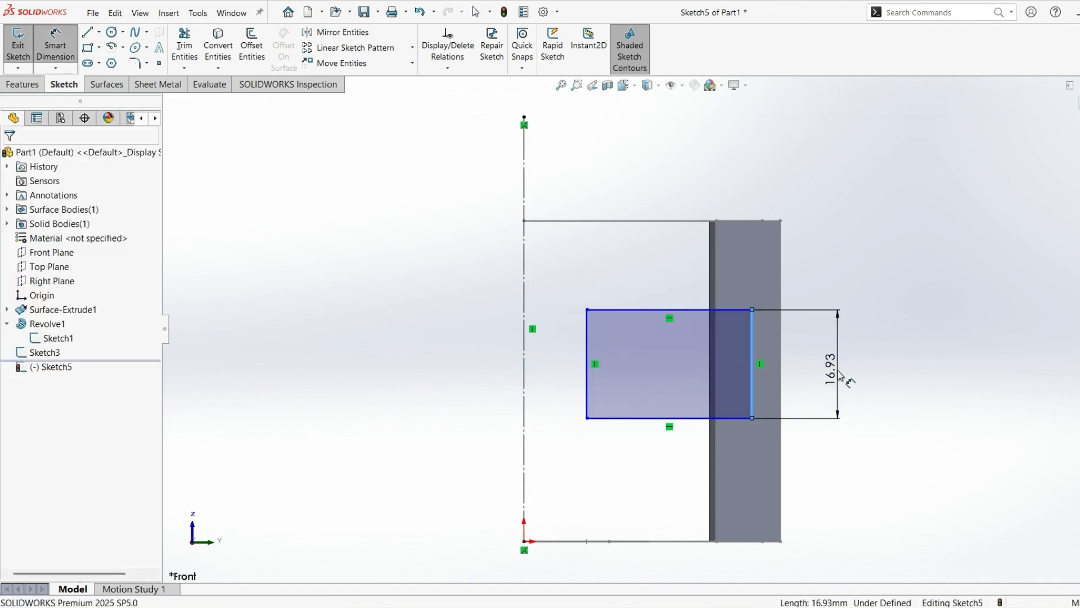
left_click(840, 375)
type("20")
key("Return")
left_click(667, 419)
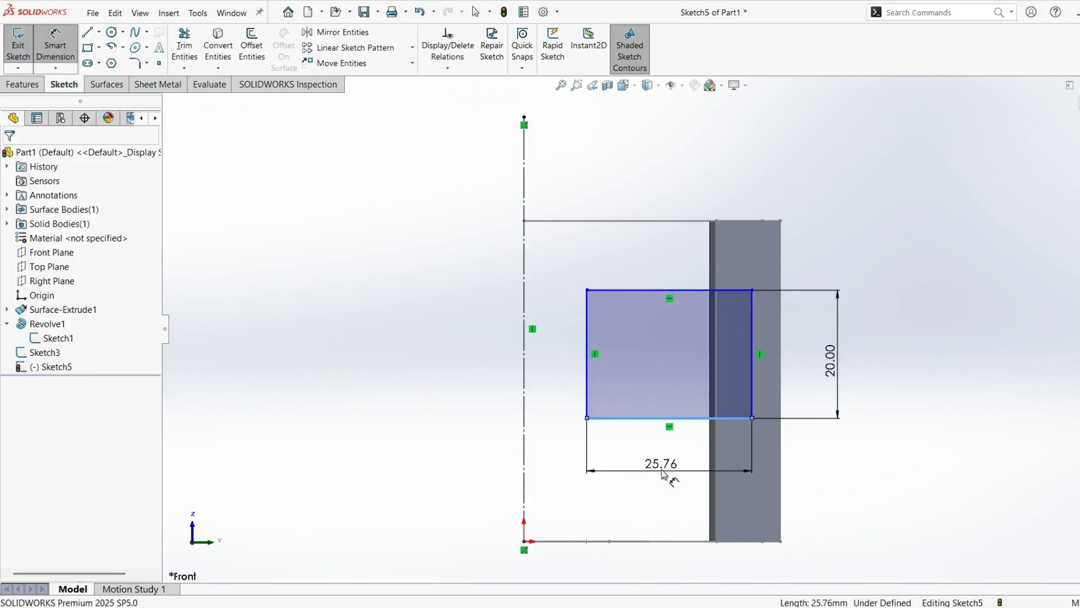
left_click(664, 474)
type("20")
key("Return")
Position the square 15 mm above the base line and 15 mm from the vertical construction line, and exit the sketch
left_click(623, 418)
left_click(562, 542)
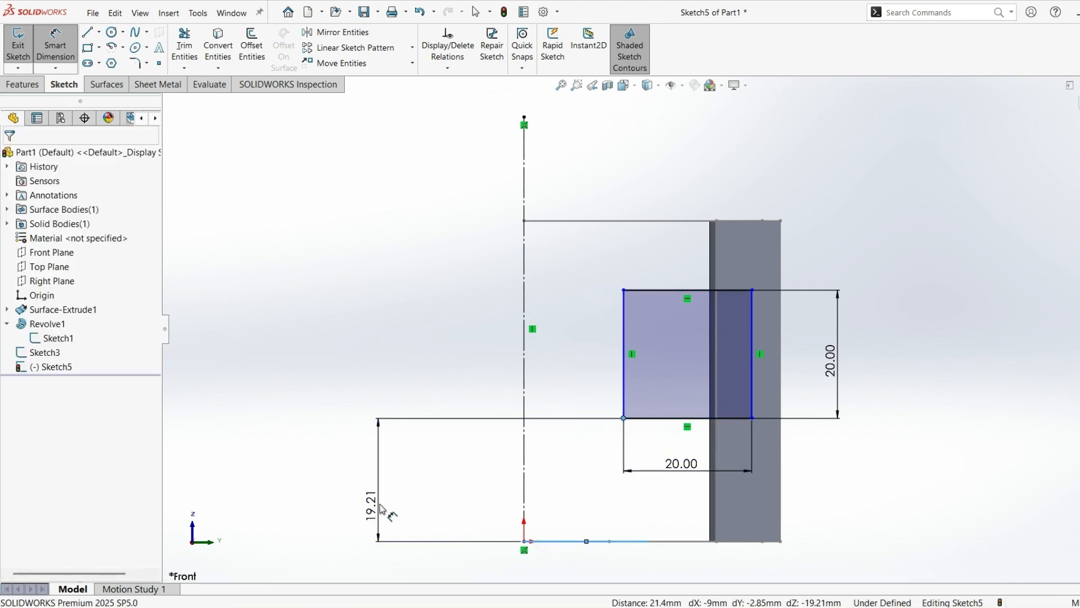
left_click(381, 510)
type("15")
key("Return")
left_click(624, 388)
left_click(524, 394)
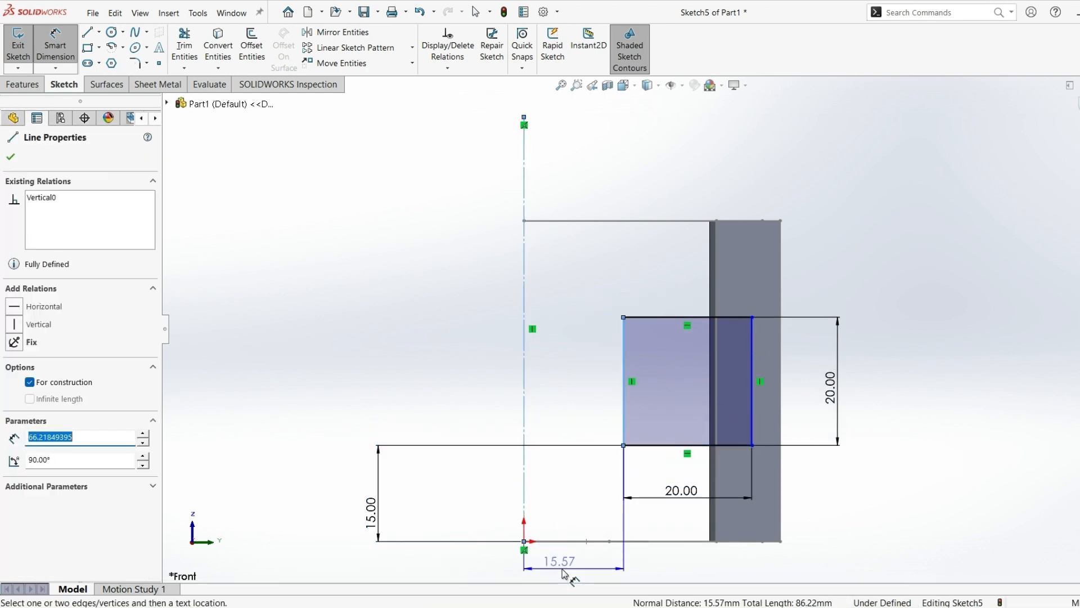
left_click(565, 570)
type("15")
key("Return")
left_click(902, 491)
scroll(1006, 237, "up", 2)
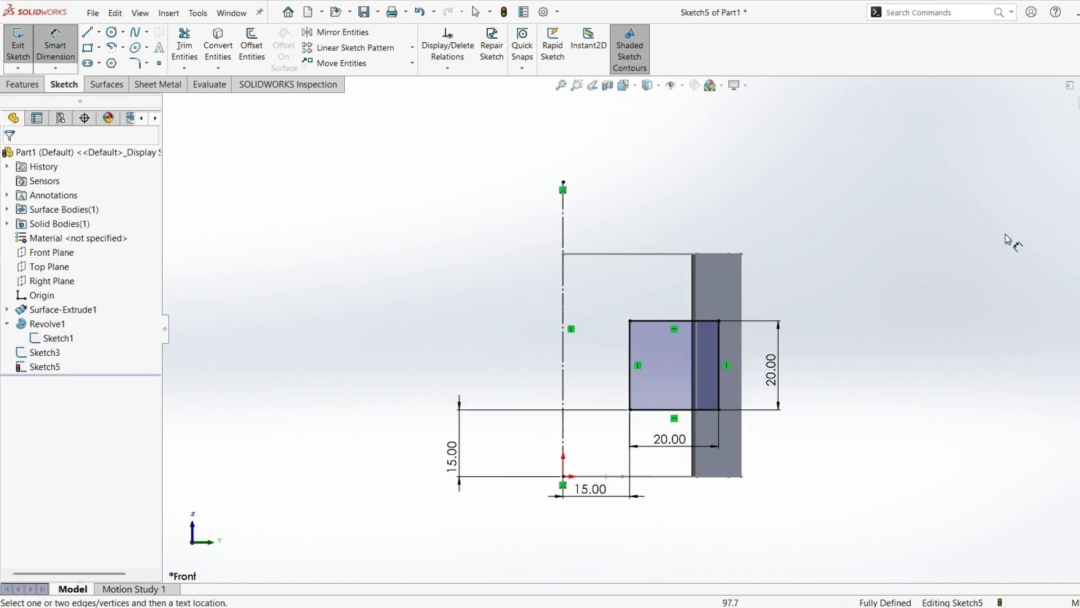
left_click(1078, 104)
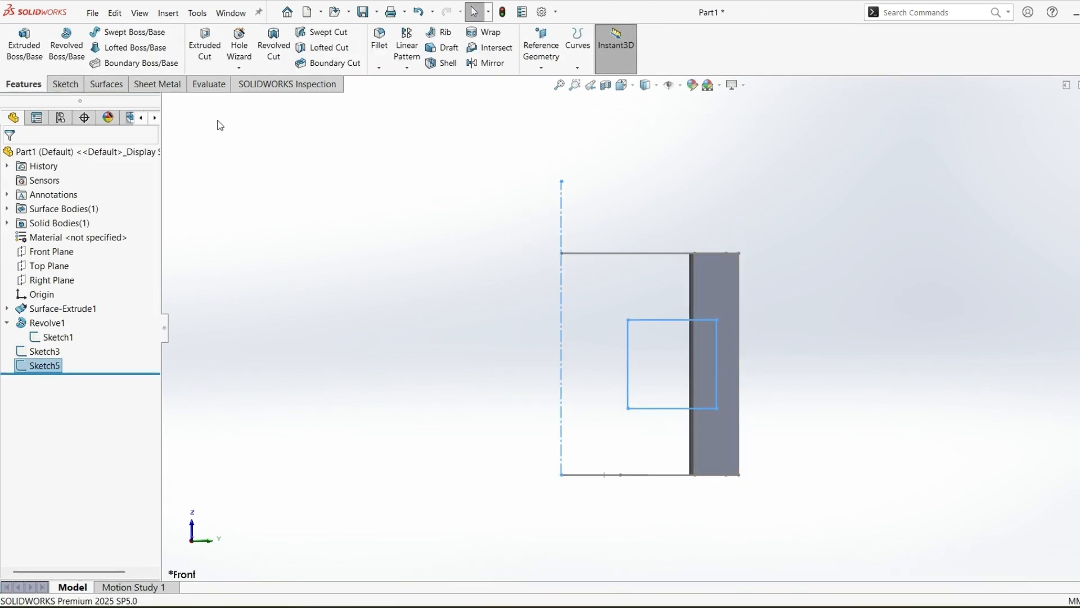
Revolve-cut the square profile 360 degrees Blind about the vertical construction line, and inspect the pocket in the solid
left_click(286, 47)
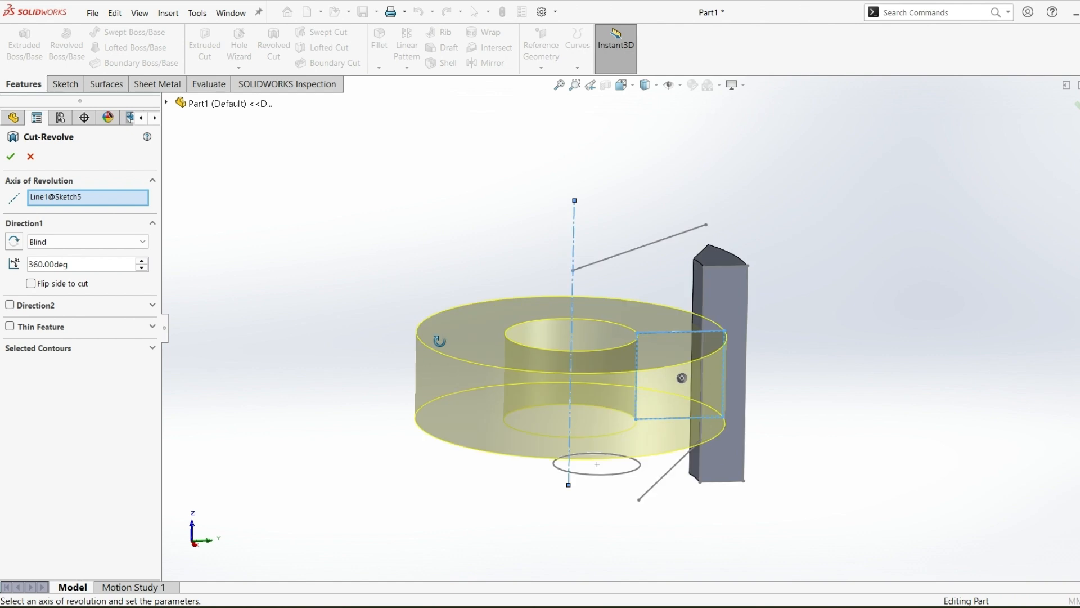
left_click(117, 241)
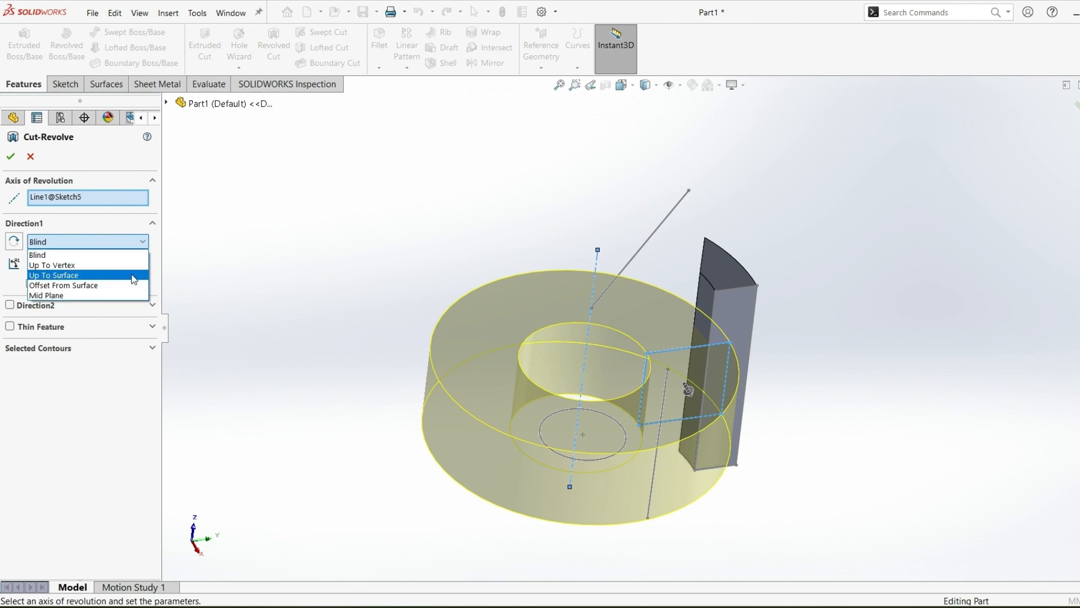
left_click(12, 160)
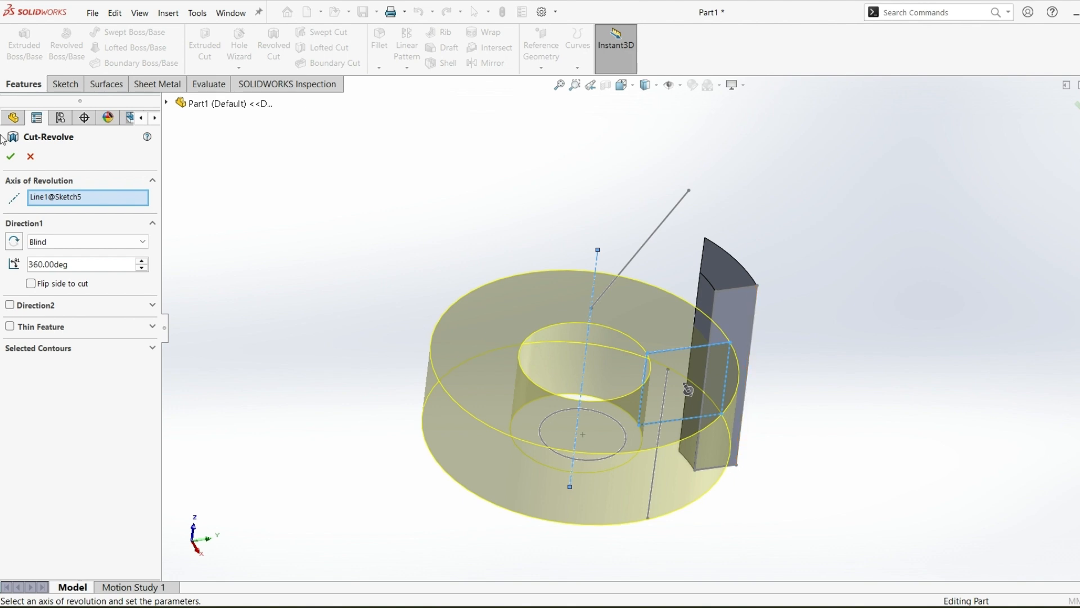
left_click(10, 157)
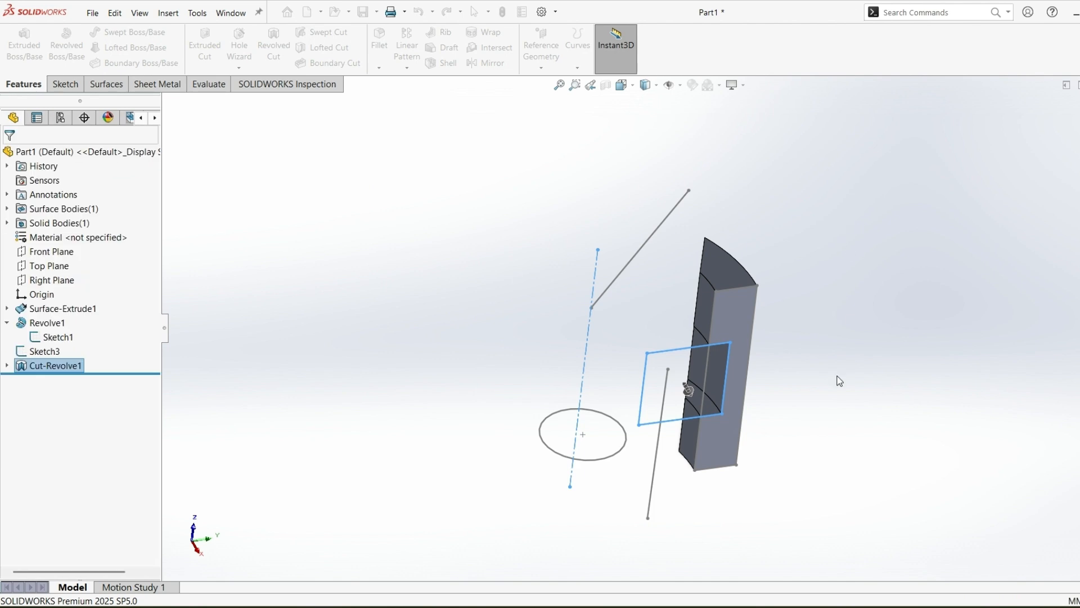
middle_click_drag(763, 374, 827, 260)
left_click(828, 261)
scroll(710, 366, "down", 3)
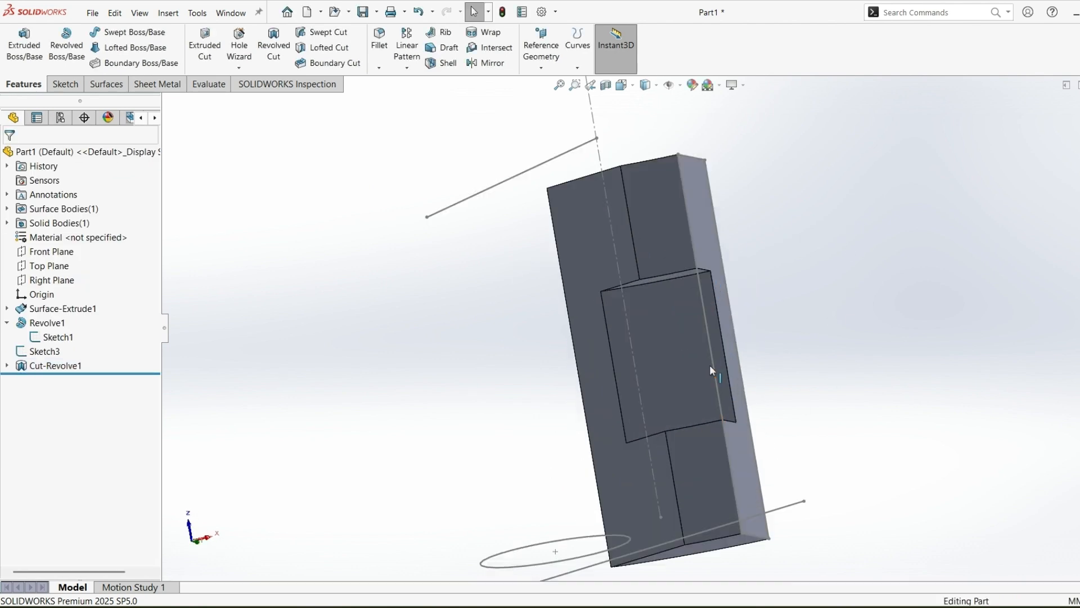
middle_click_drag(710, 365, 775, 251)
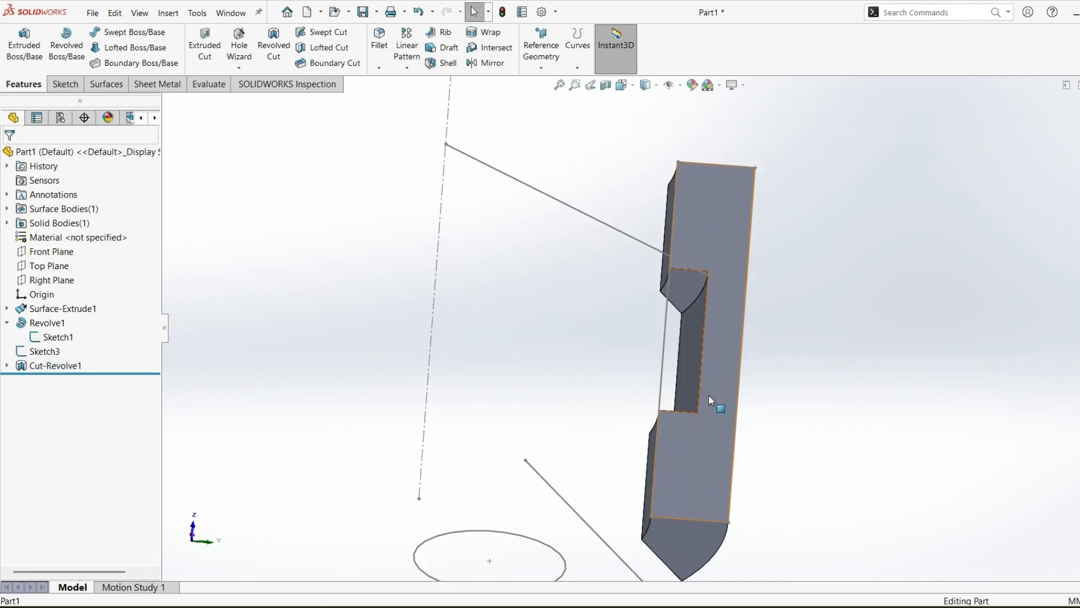
middle_click_drag(708, 394, 671, 405)
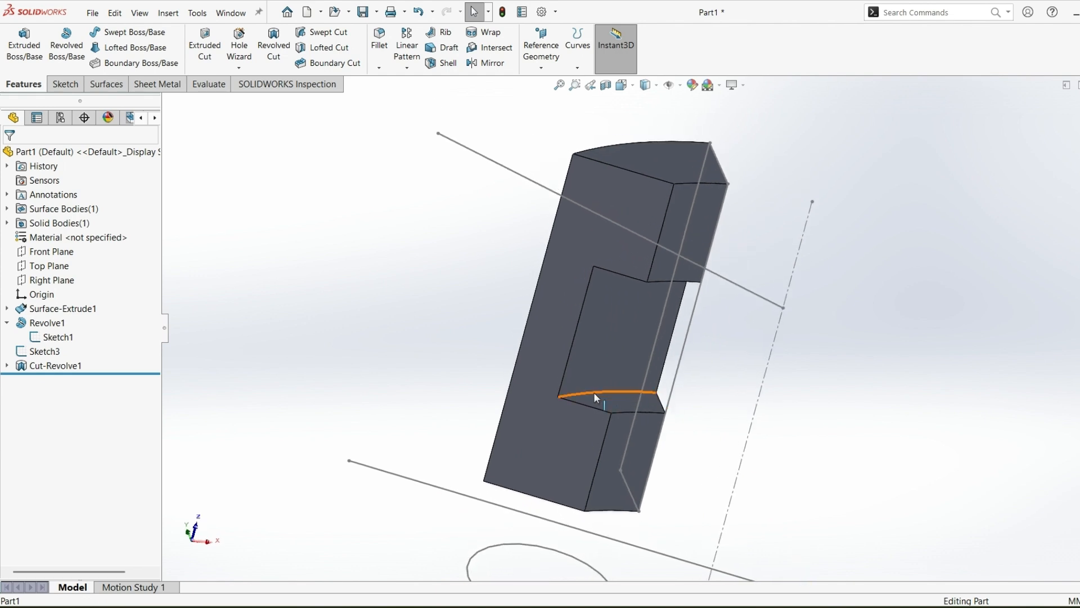
scroll(996, 447, "up", 5)
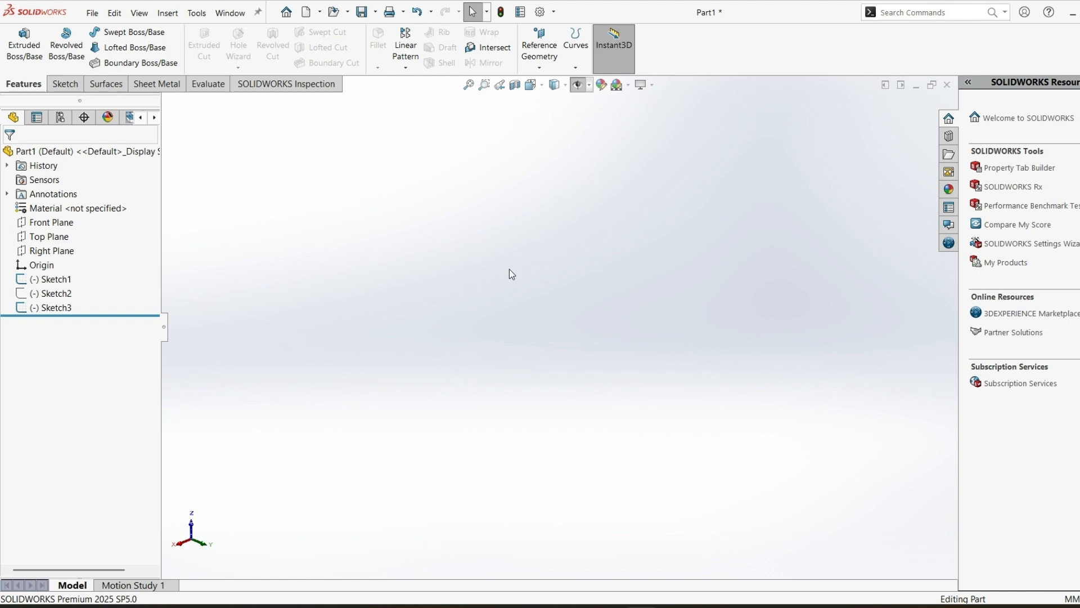
Show the hidden S-shaped path spline, Sketch3
left_click(56, 307)
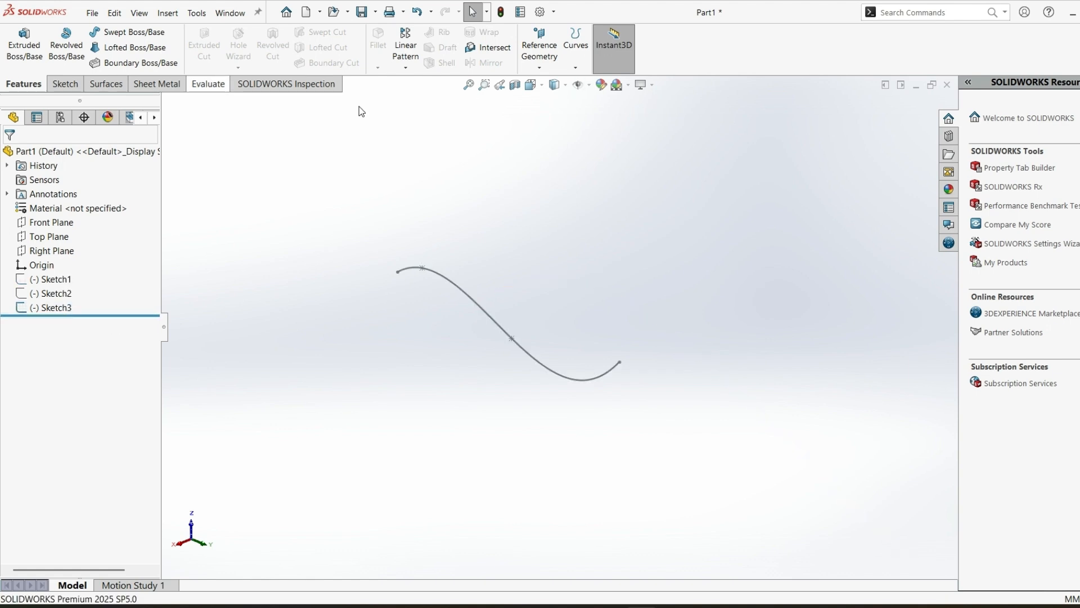
scroll(417, 337, "down", 4)
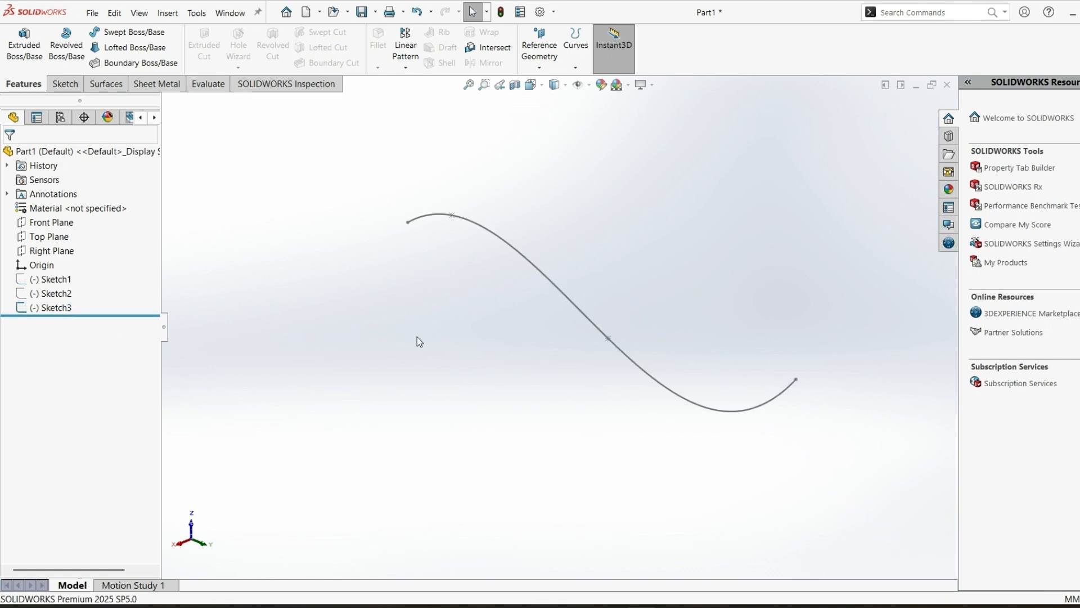
scroll(737, 325, "up", 1)
scroll(783, 319, "down", 1)
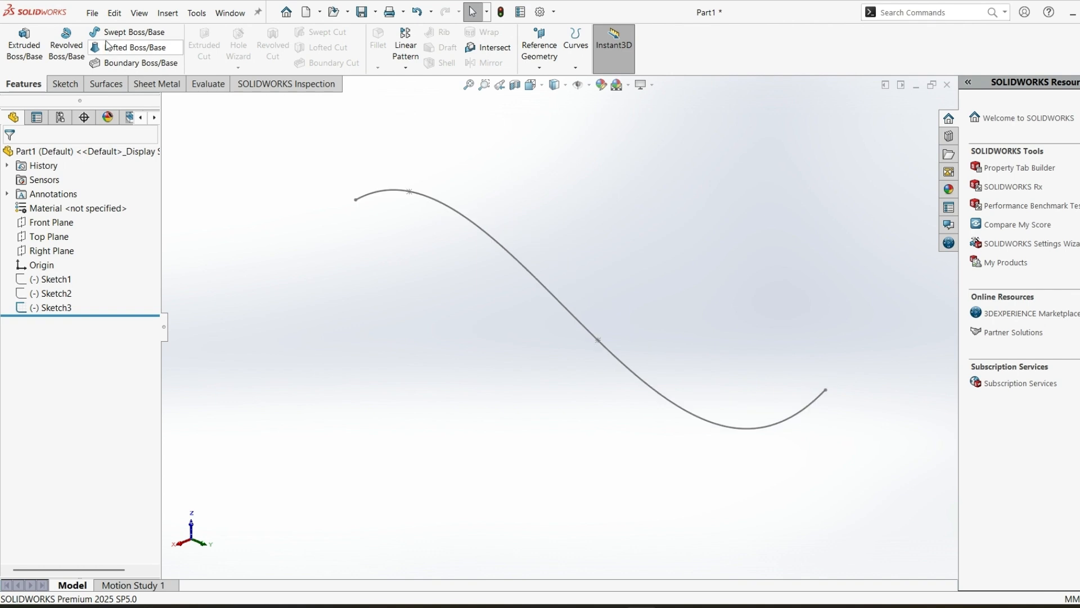
Try a Swept Boss/Base with a 10 mm Circular Profile along the Sketch3 spline, and cancel it
left_click(127, 32)
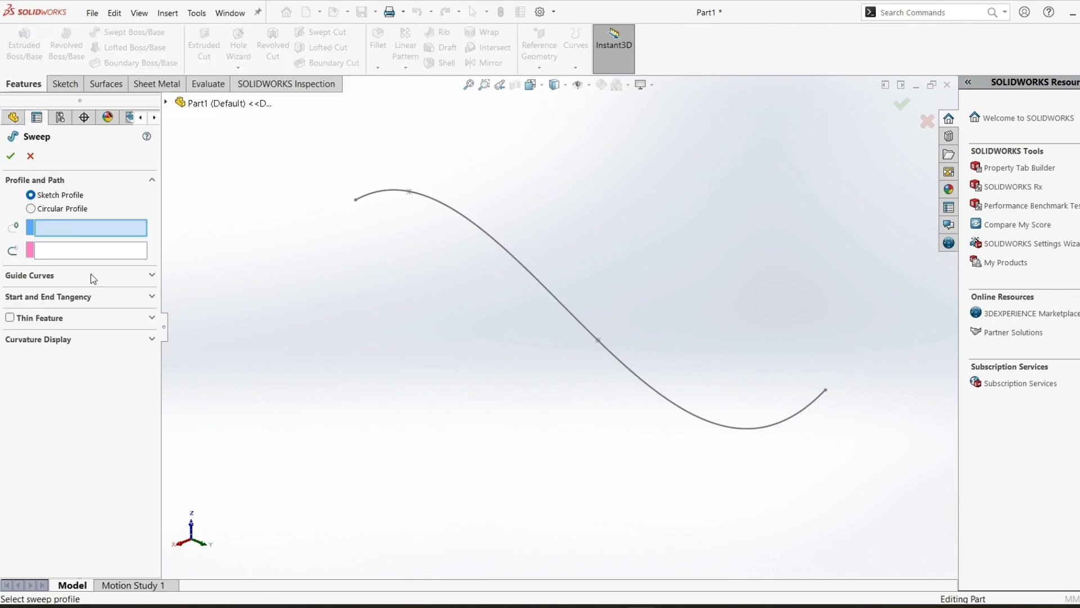
left_click(60, 211)
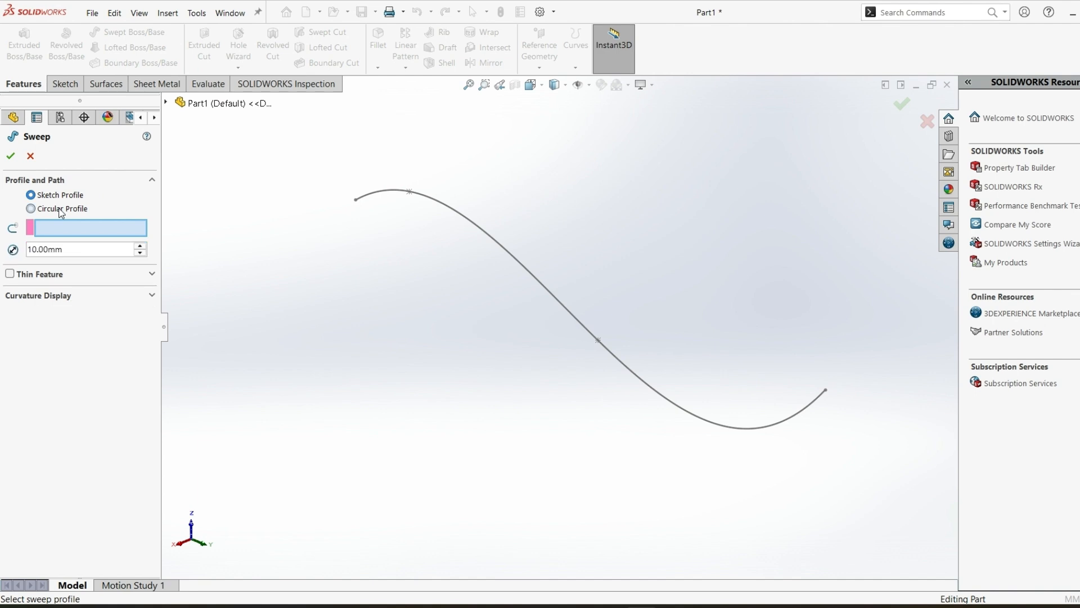
double_click(73, 251)
type("10")
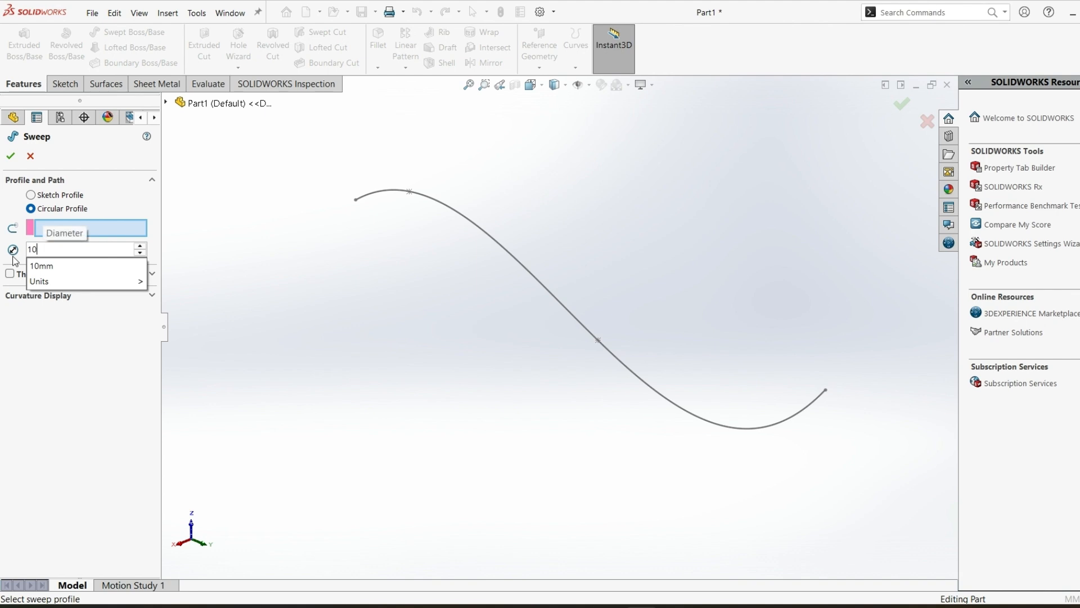
key("Return")
left_click(90, 226)
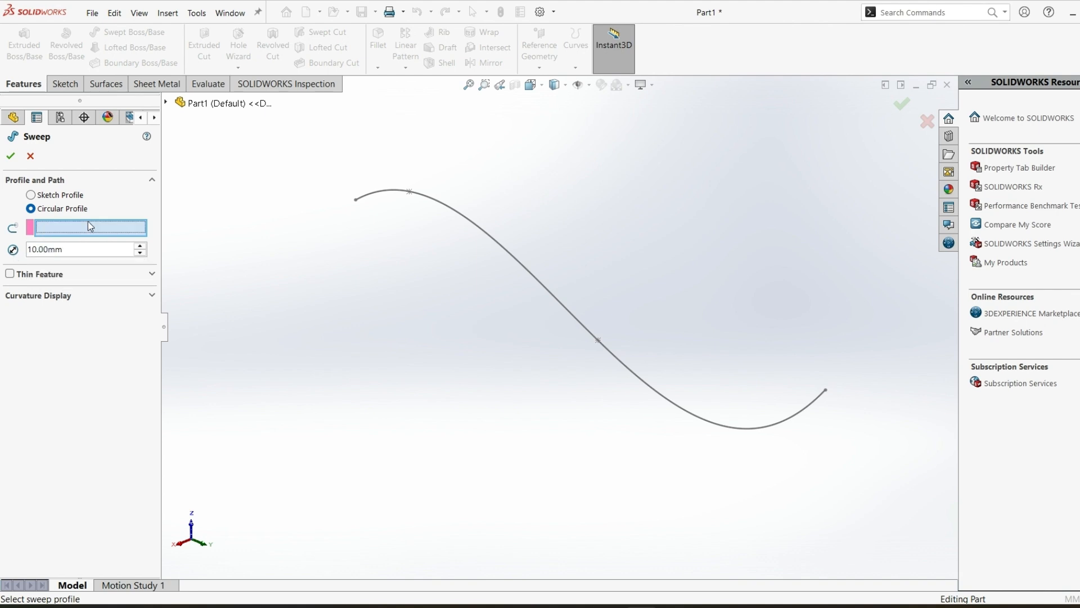
left_click(374, 194)
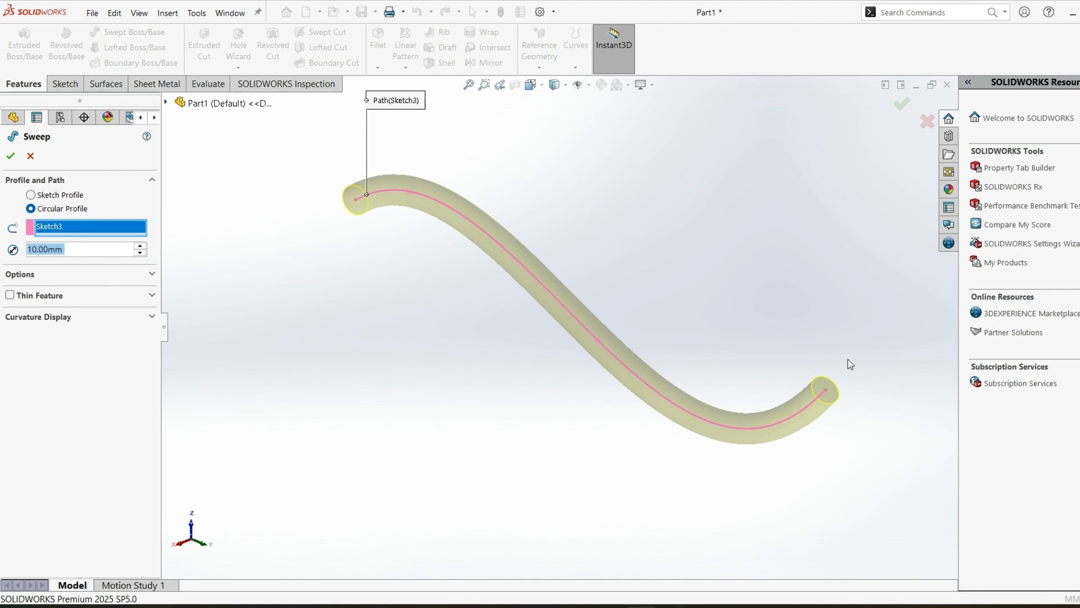
left_click(31, 156)
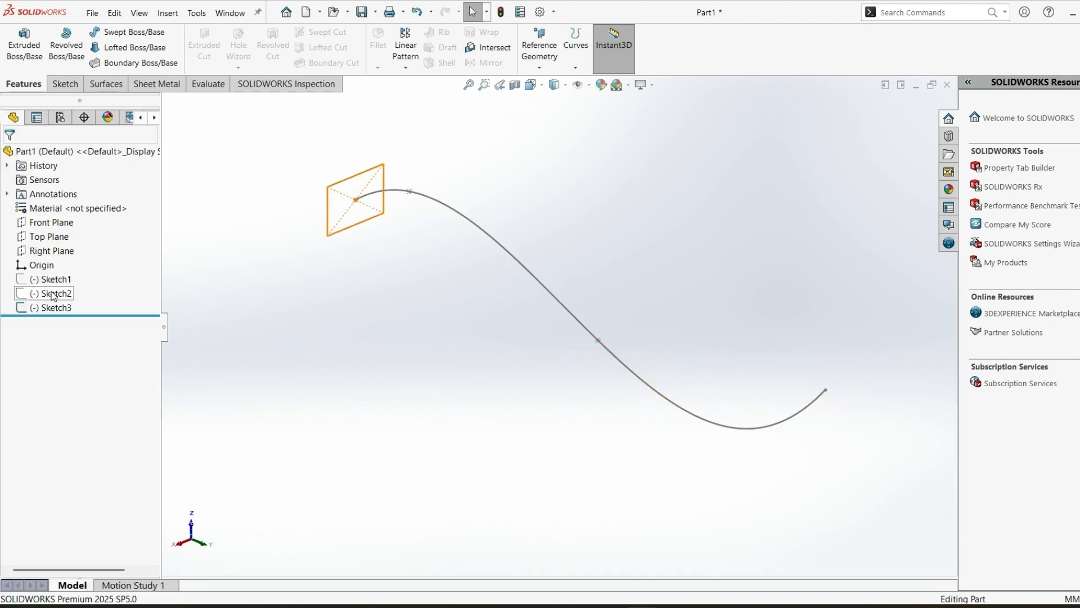
Show the rectangular profile Sketch2 and sweep it along the Sketch3 path with Swept Boss/Base
left_click(53, 294)
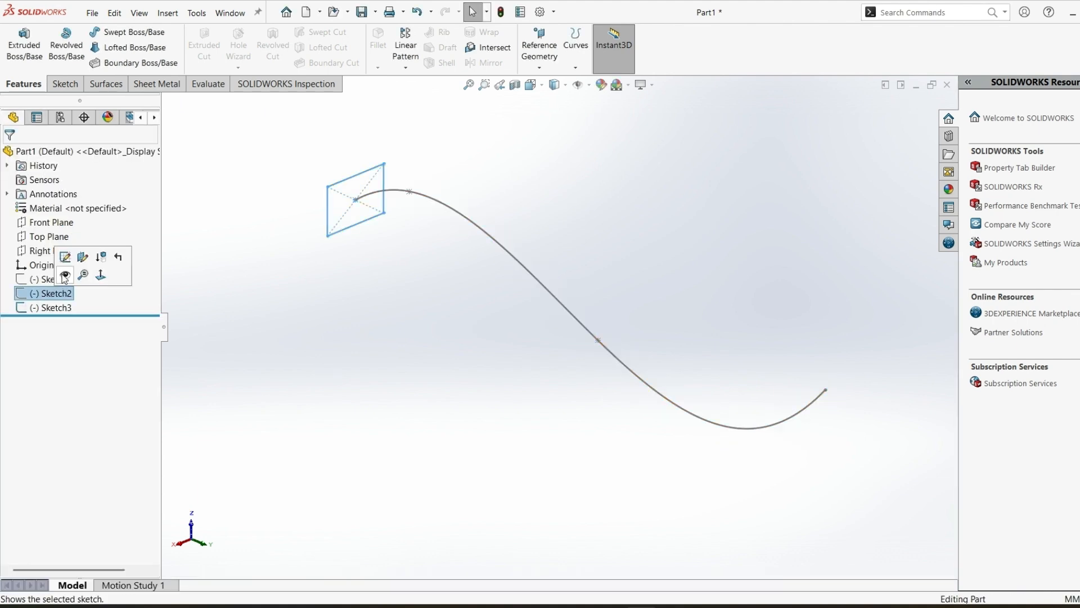
left_click(303, 340)
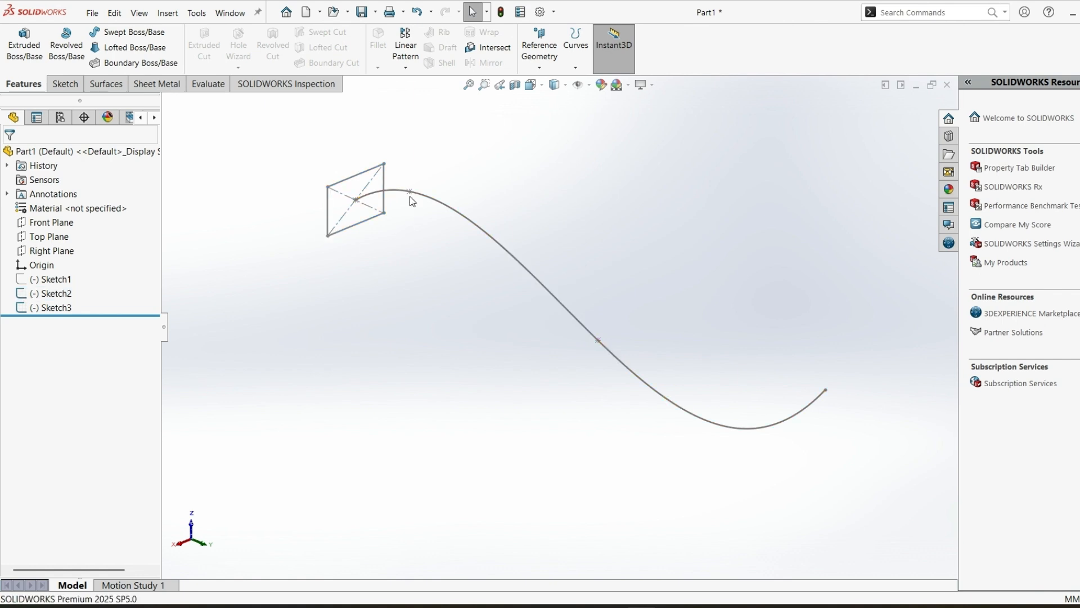
left_click(112, 34)
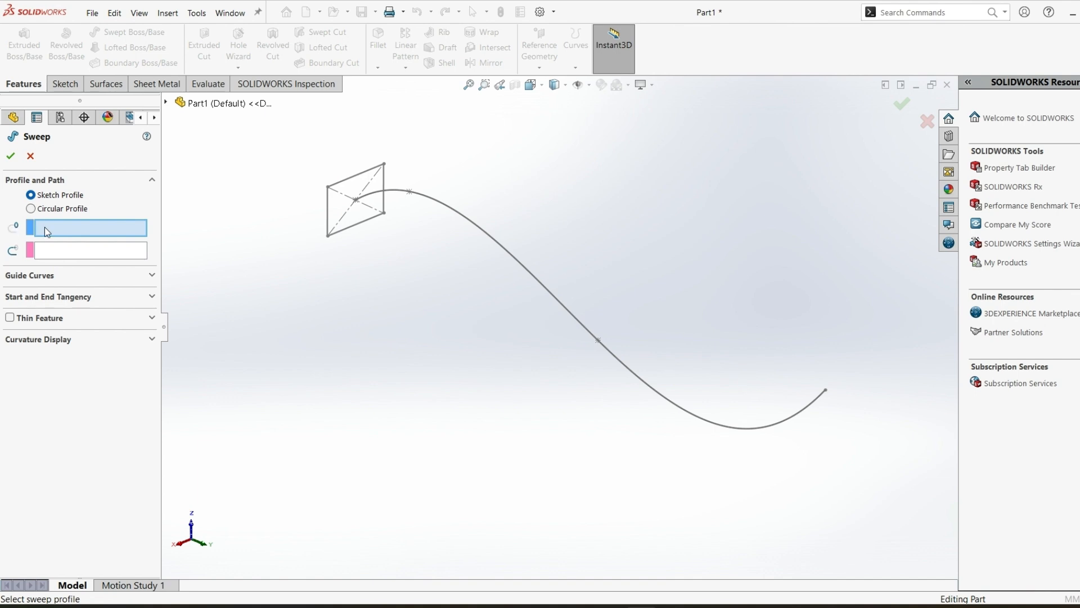
left_click(76, 228)
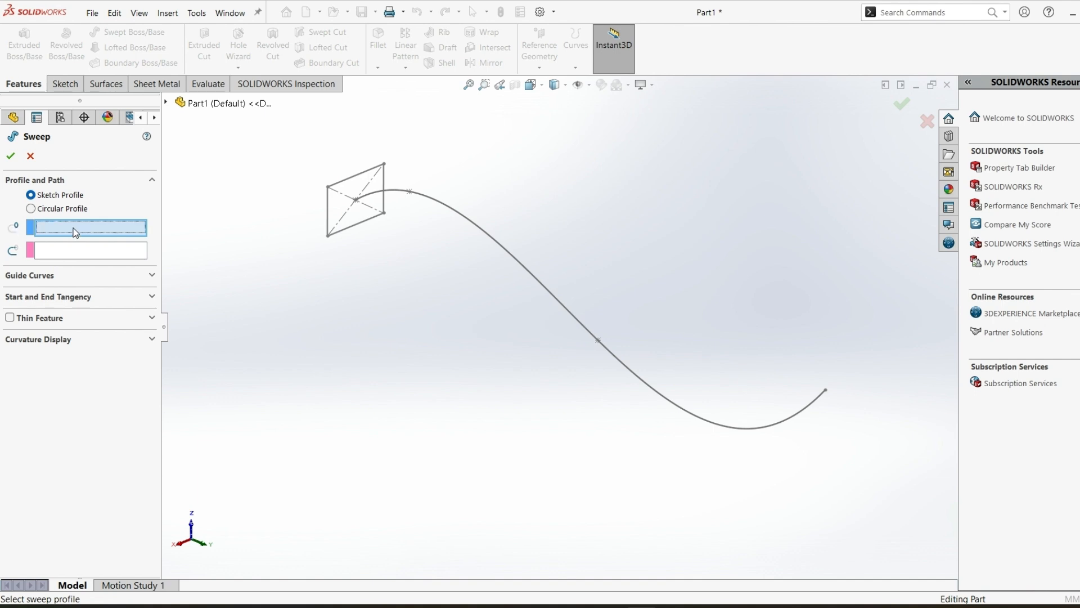
left_click(348, 178)
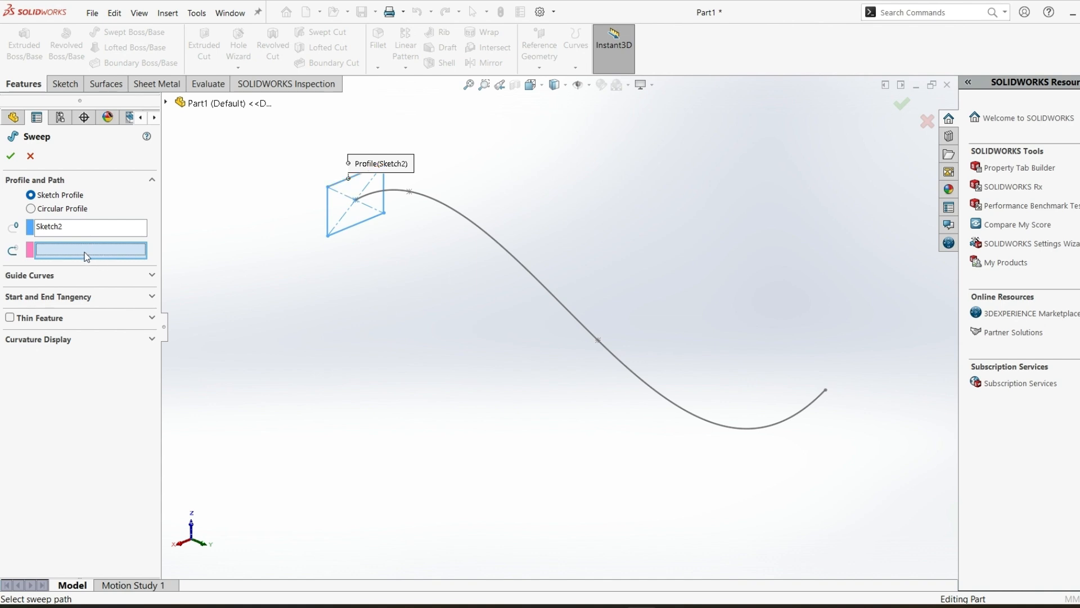
left_click(396, 192)
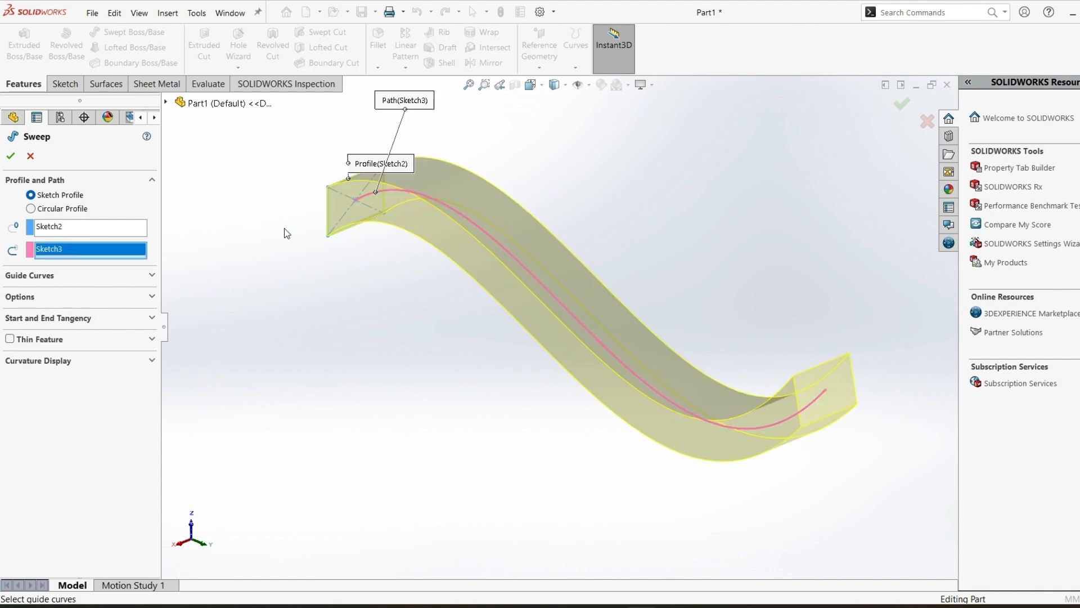
middle_click_drag(284, 231, 392, 198)
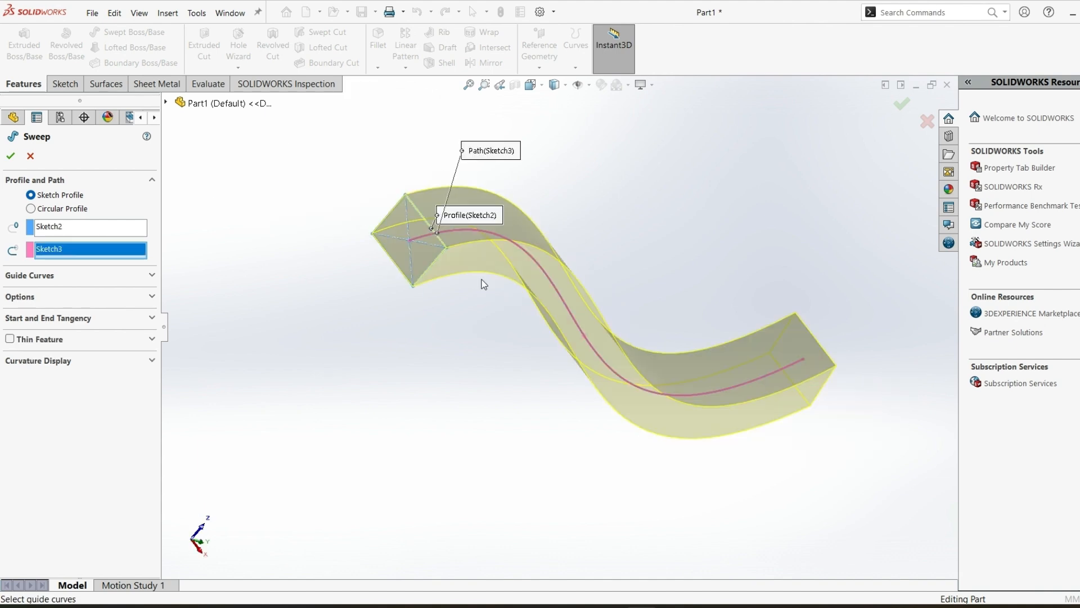
middle_click_drag(410, 283, 370, 227)
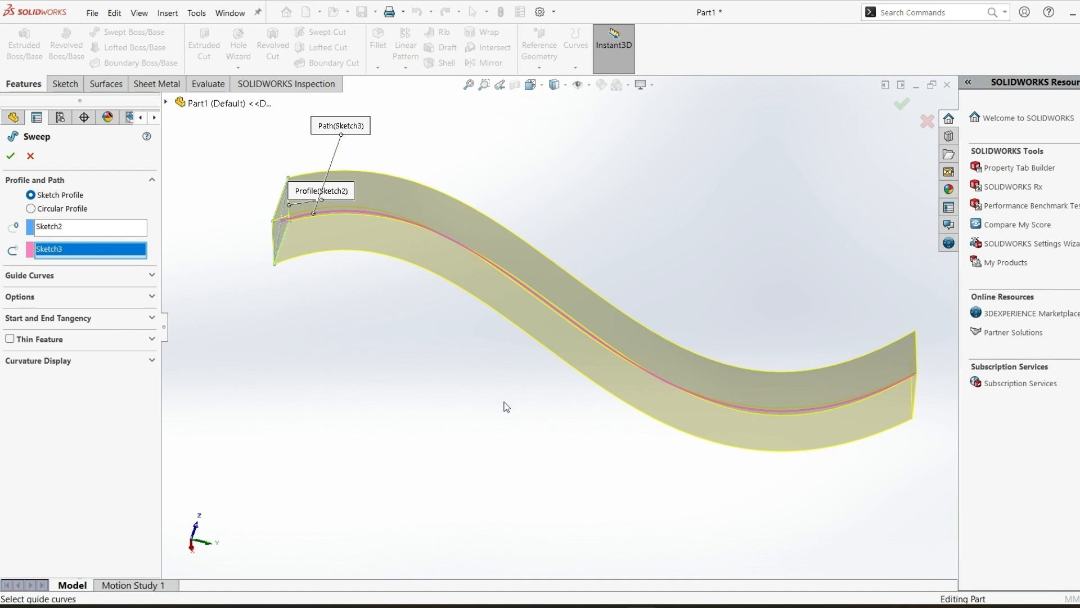
middle_click_drag(504, 405, 410, 338)
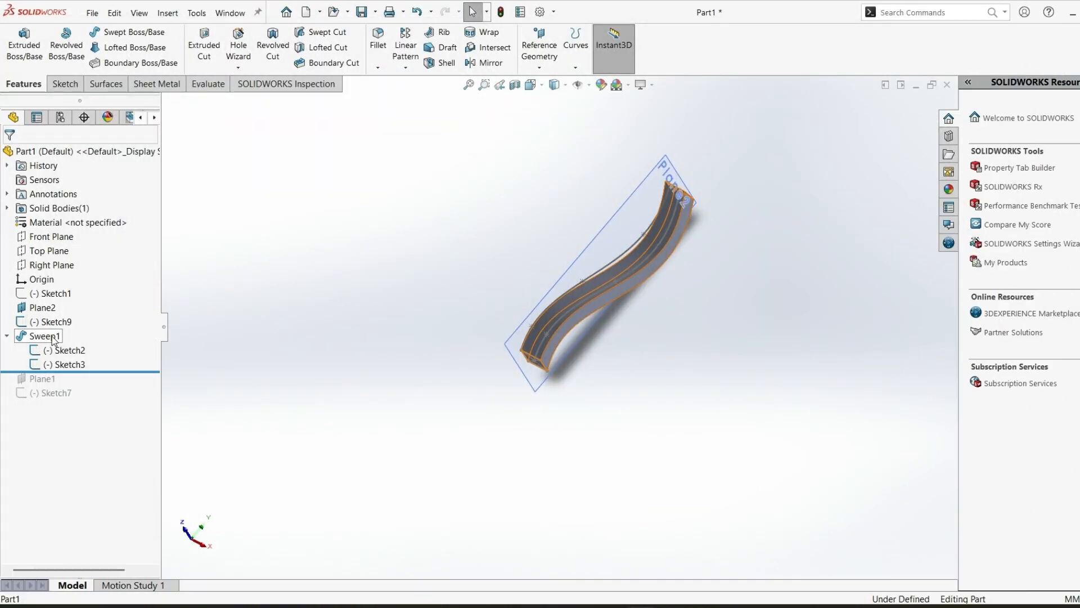
Edit the Sweep1 feature, add the Sketch9 curve as a guide curve, and inspect the preview from several angles
right_click(45, 336)
left_click(67, 296)
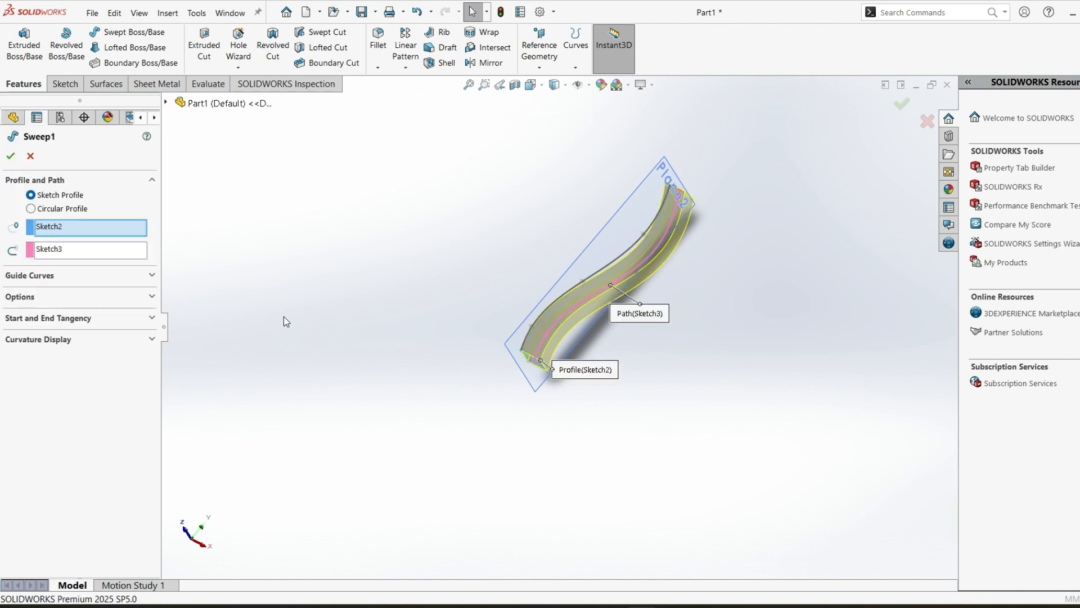
left_click(130, 275)
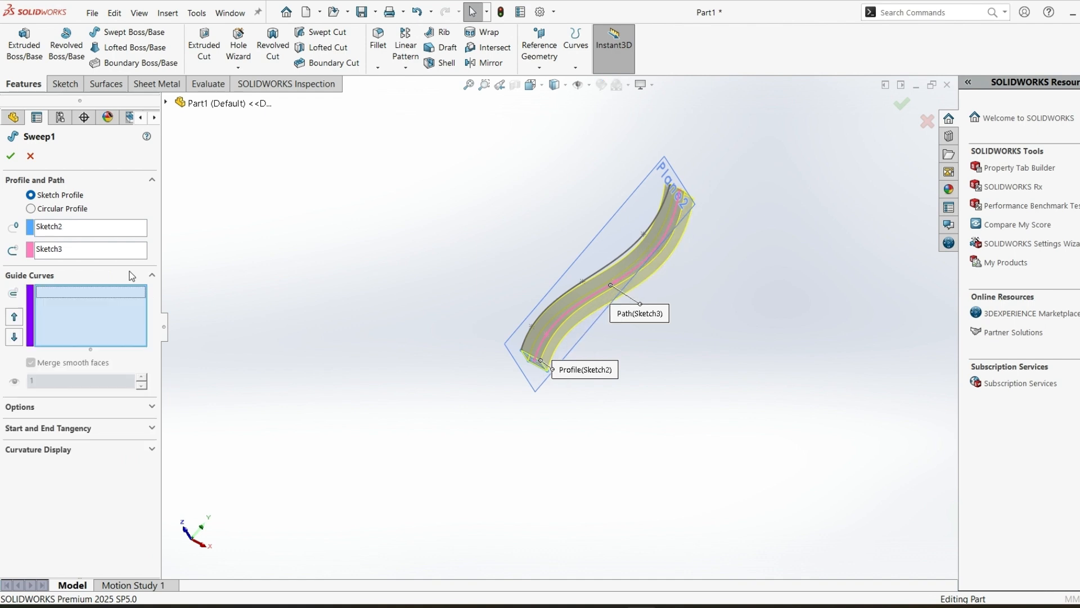
scroll(695, 306, "down", 4)
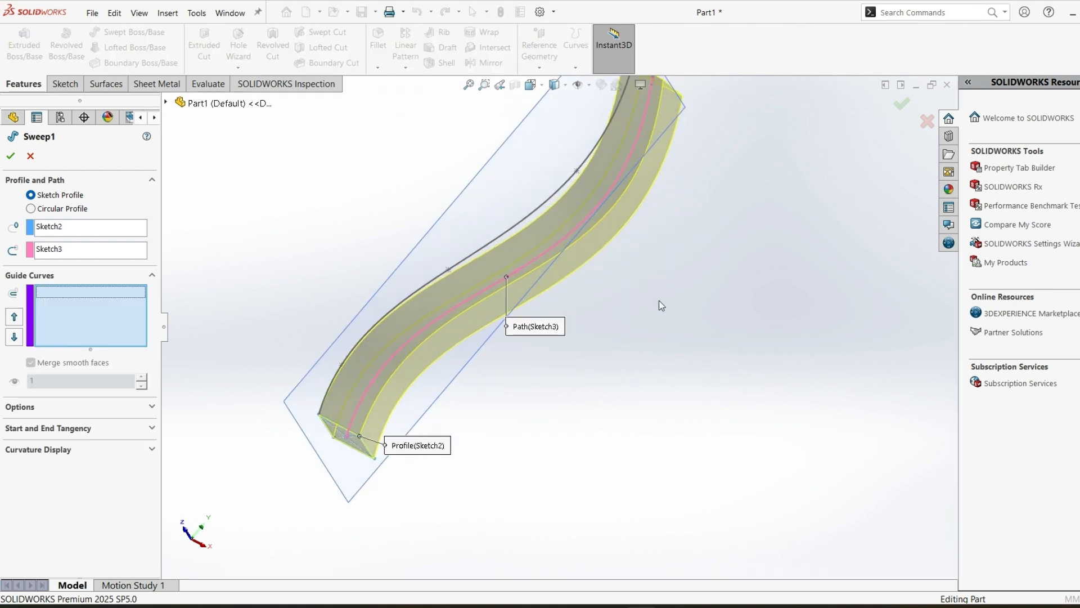
middle_click_drag(661, 306, 603, 280)
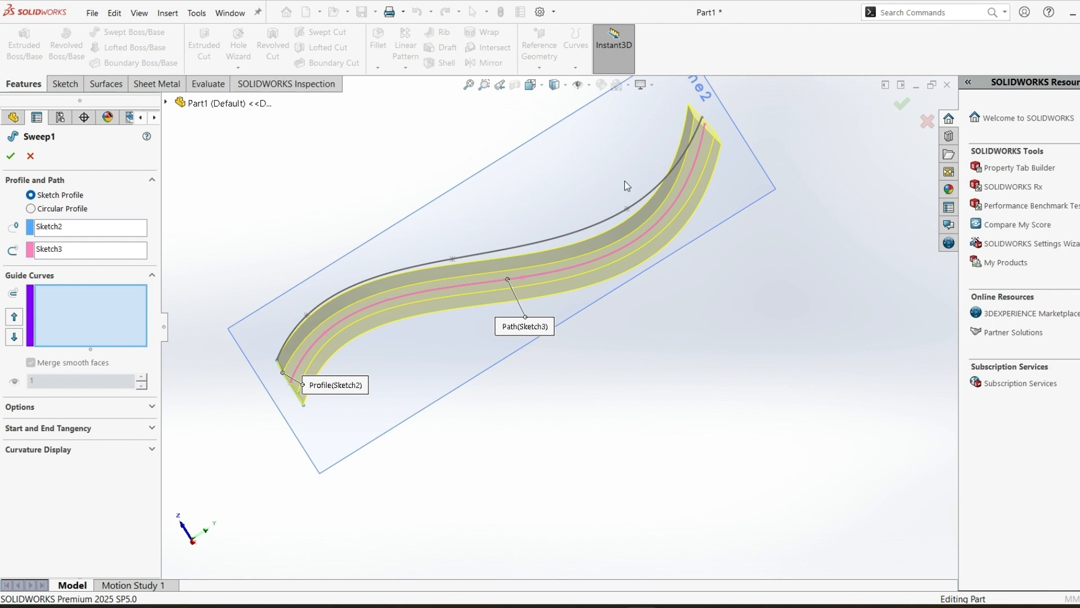
middle_click_drag(625, 180, 604, 208)
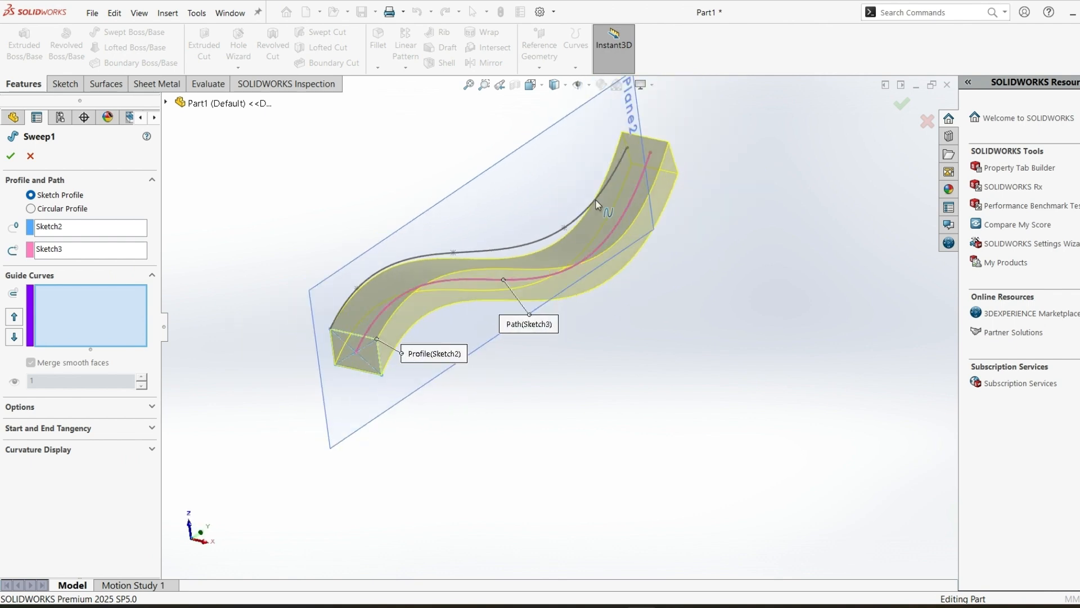
left_click(485, 251)
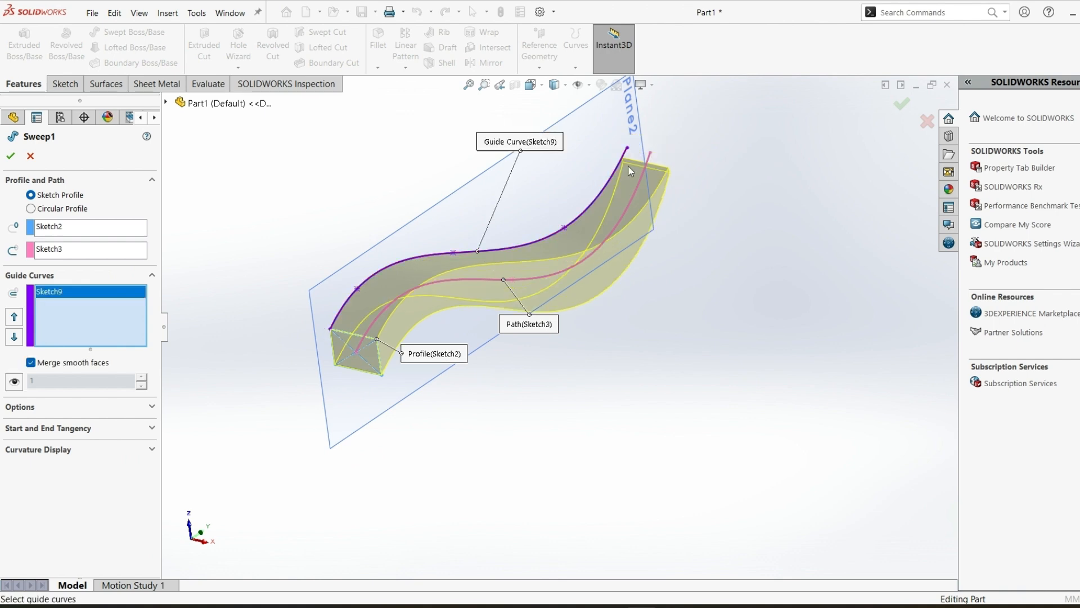
middle_click_drag(628, 165, 688, 164)
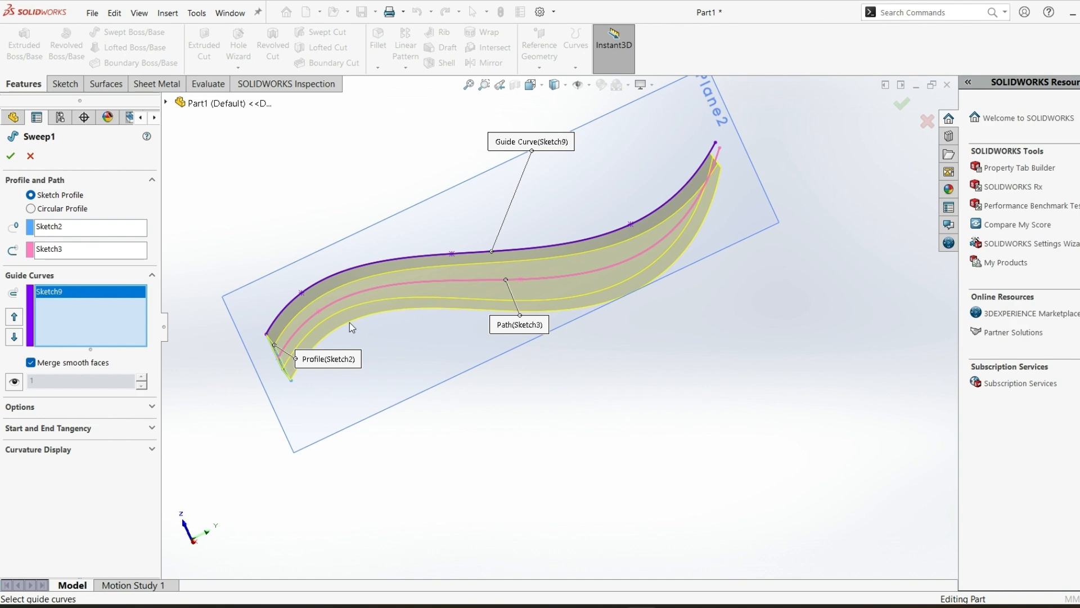
middle_click_drag(511, 280, 495, 264)
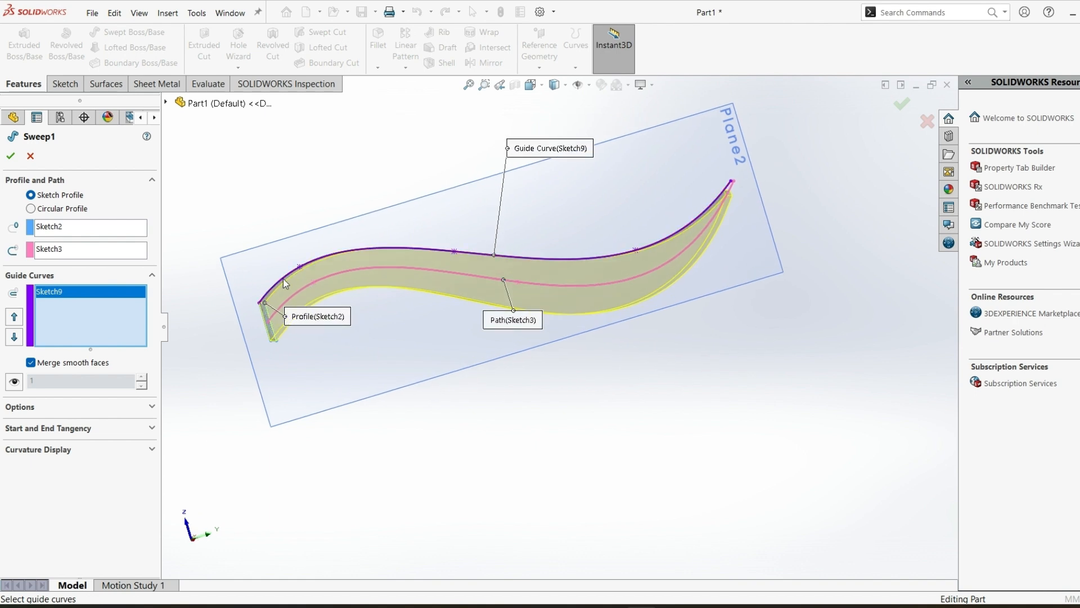
Remove the Sketch9 guide curve from the sweep
left_click(152, 275)
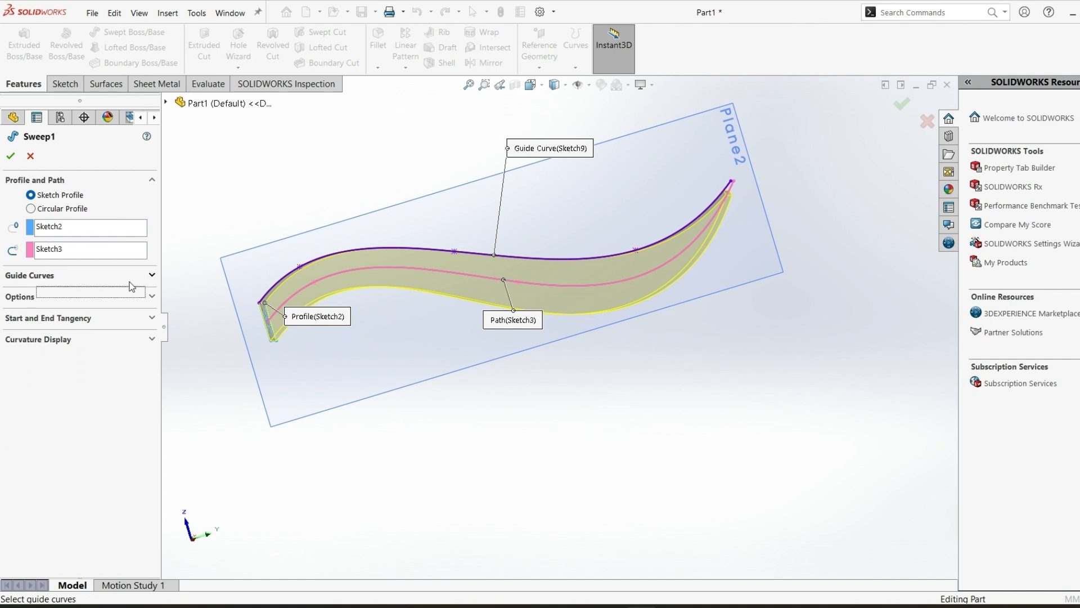
left_click(151, 275)
right_click(70, 296)
left_click(94, 307)
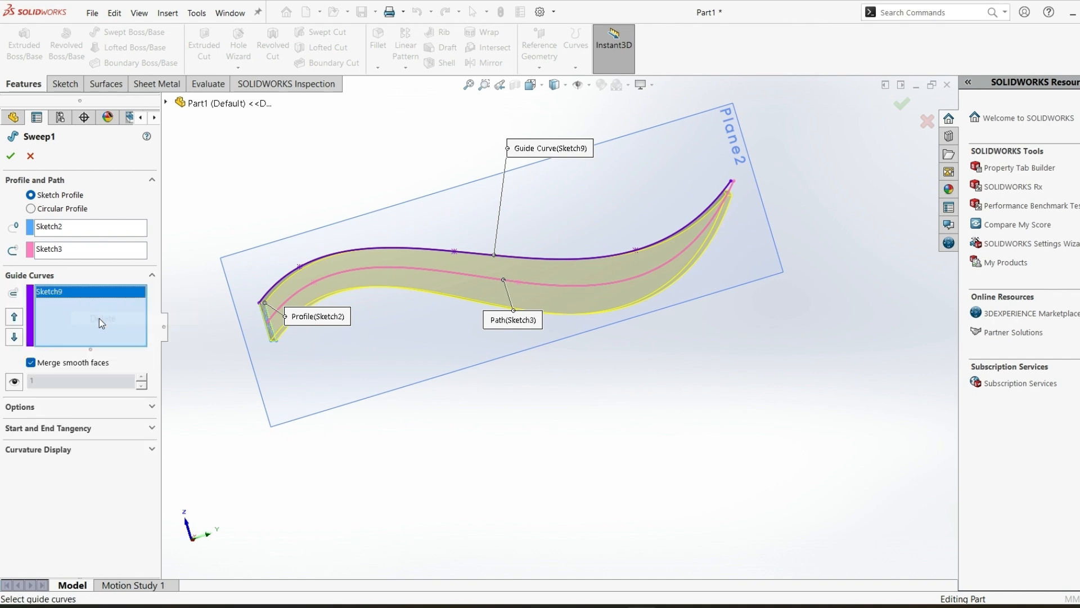
left_click(152, 276)
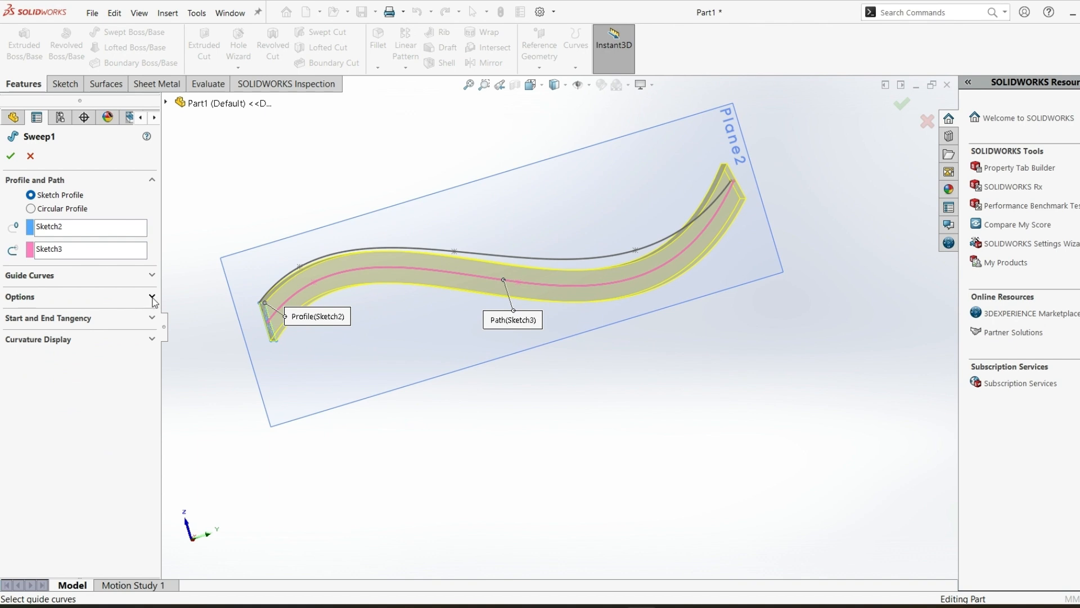
Keep the sweep's profile orientation at Follow Path and set Profile Twist to Specify Twist Value with 10 degrees in Direction 1
left_click(151, 297)
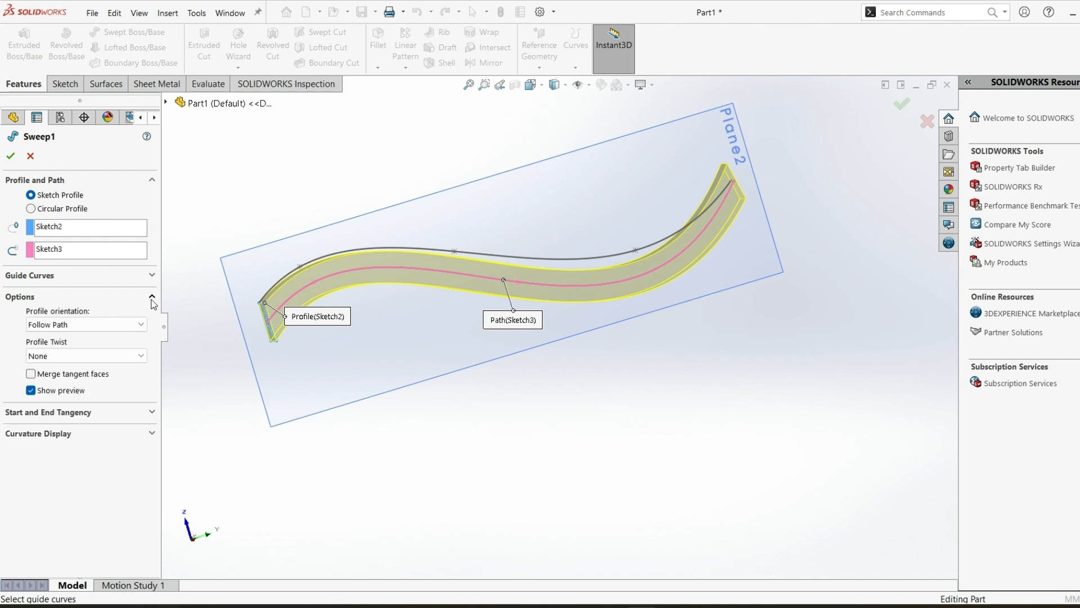
left_click(100, 326)
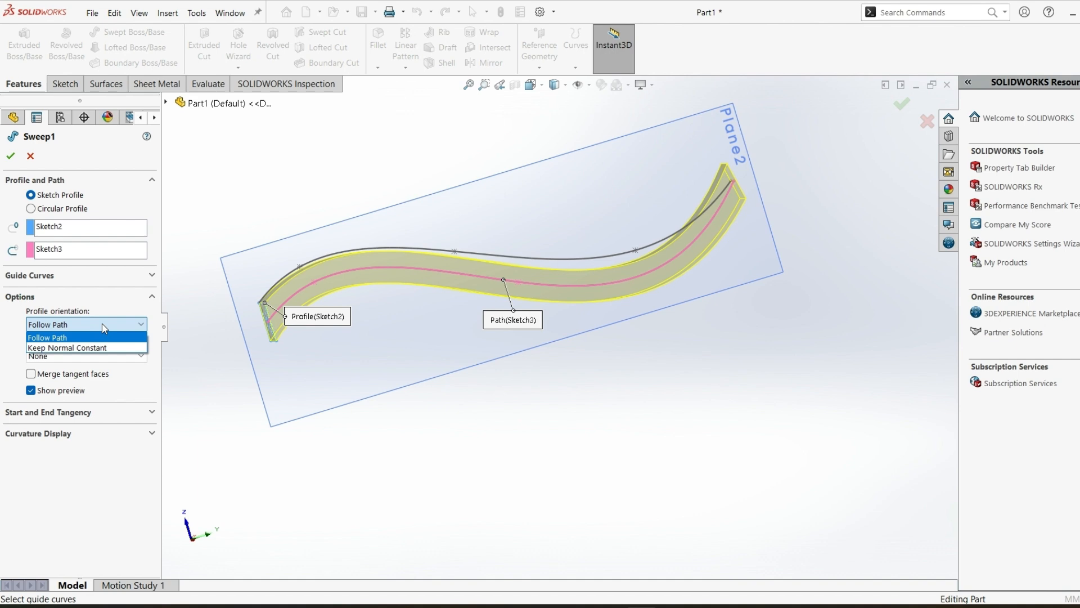
left_click(107, 328)
left_click(93, 357)
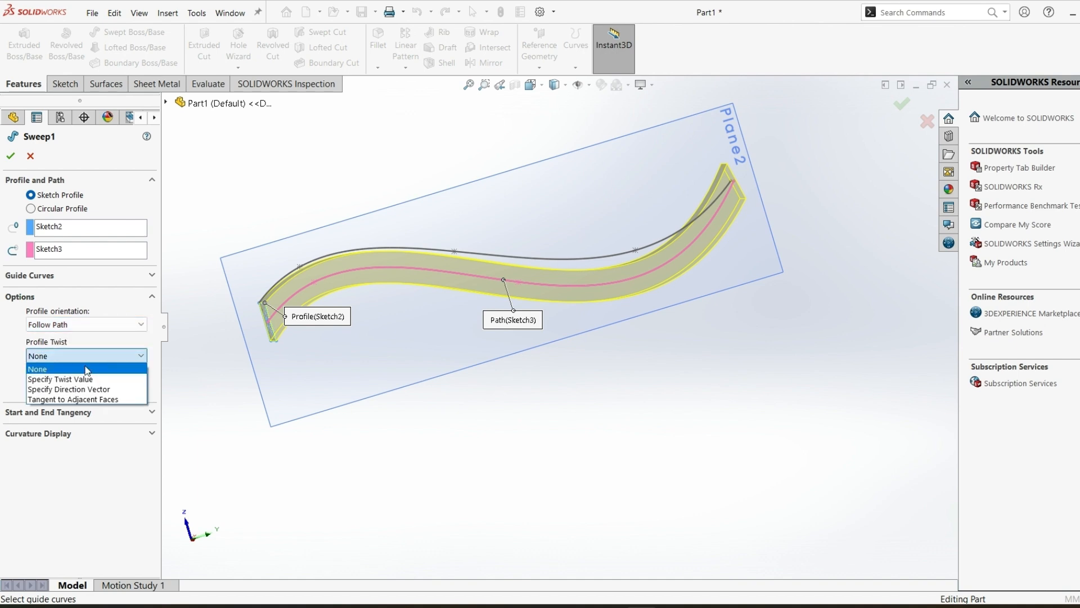
left_click(79, 380)
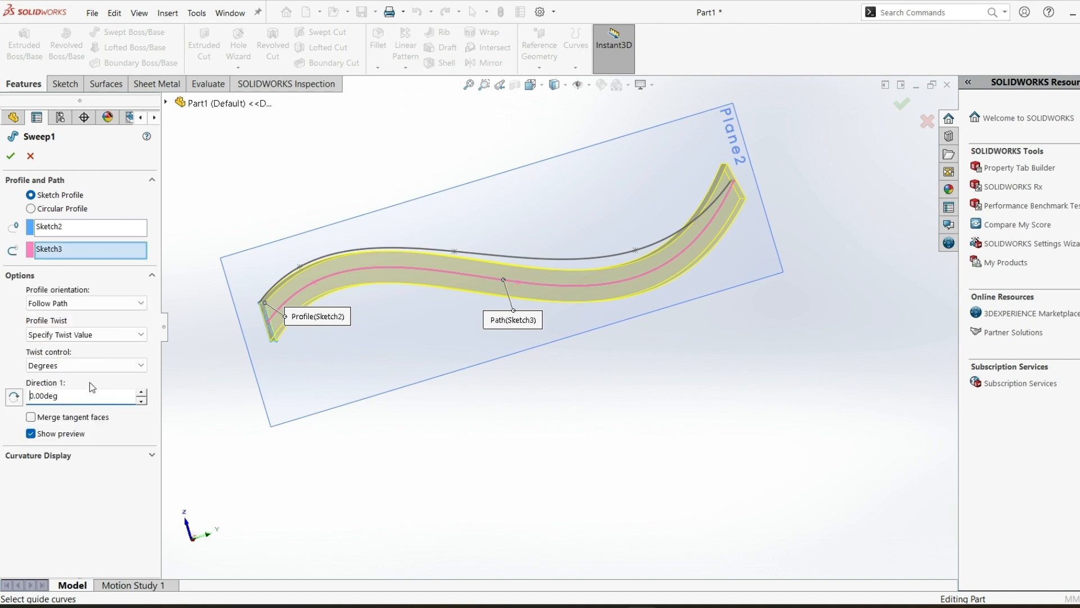
left_click(141, 392)
left_click(141, 392)
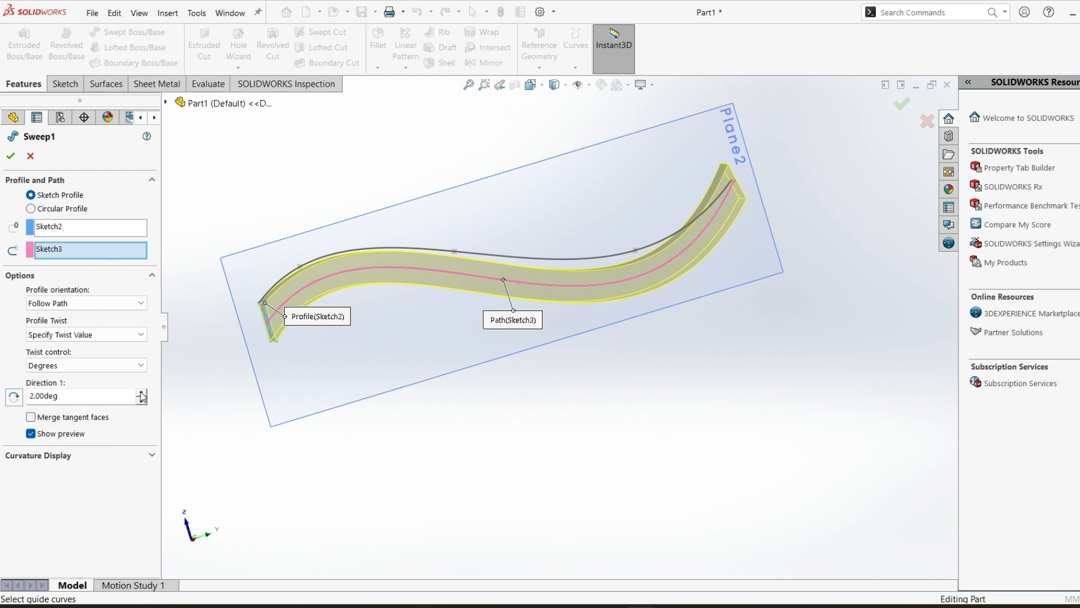
left_click(141, 392)
left_click(141, 392)
left_click(142, 393)
left_click(141, 392)
left_click(142, 393)
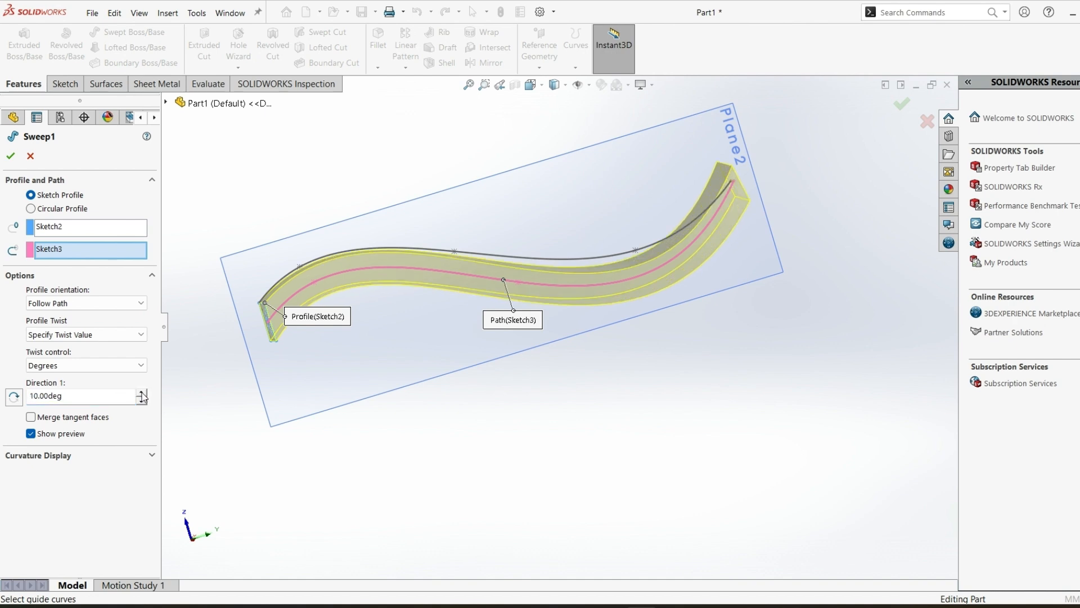
Increase the sweep's Direction 1 twist to 50 degrees and accept the edited Sweep1 feature
left_click(141, 393)
left_click(142, 392)
left_click(143, 393)
left_click(144, 392)
left_click(143, 393)
left_click(143, 393)
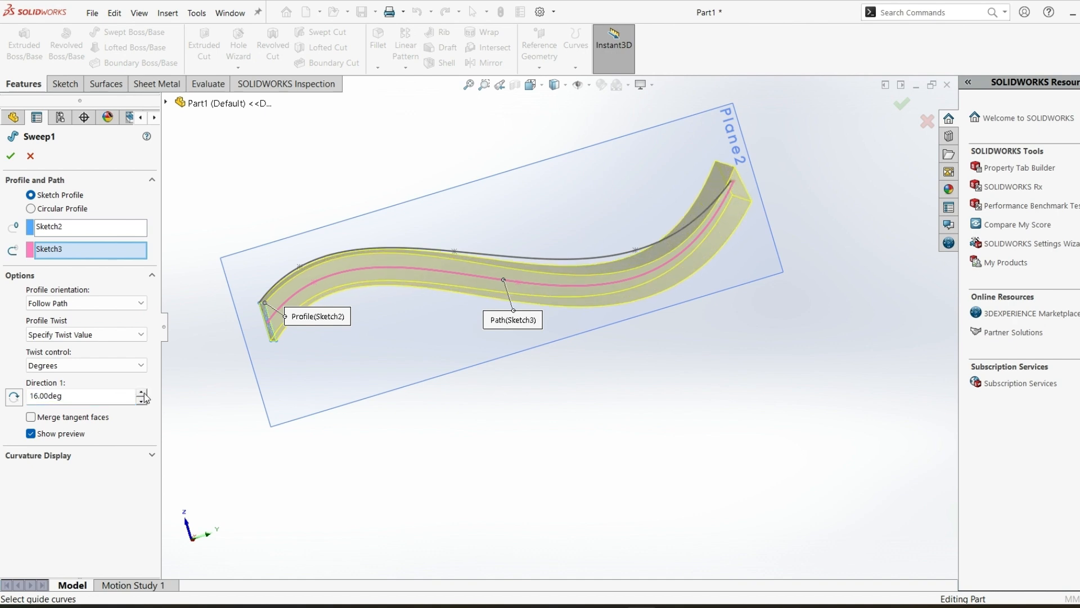
left_click(142, 392)
left_click(142, 393)
left_click(143, 393)
left_click(142, 393)
left_click(142, 393)
left_click(143, 392)
left_click(142, 393)
left_click(142, 393)
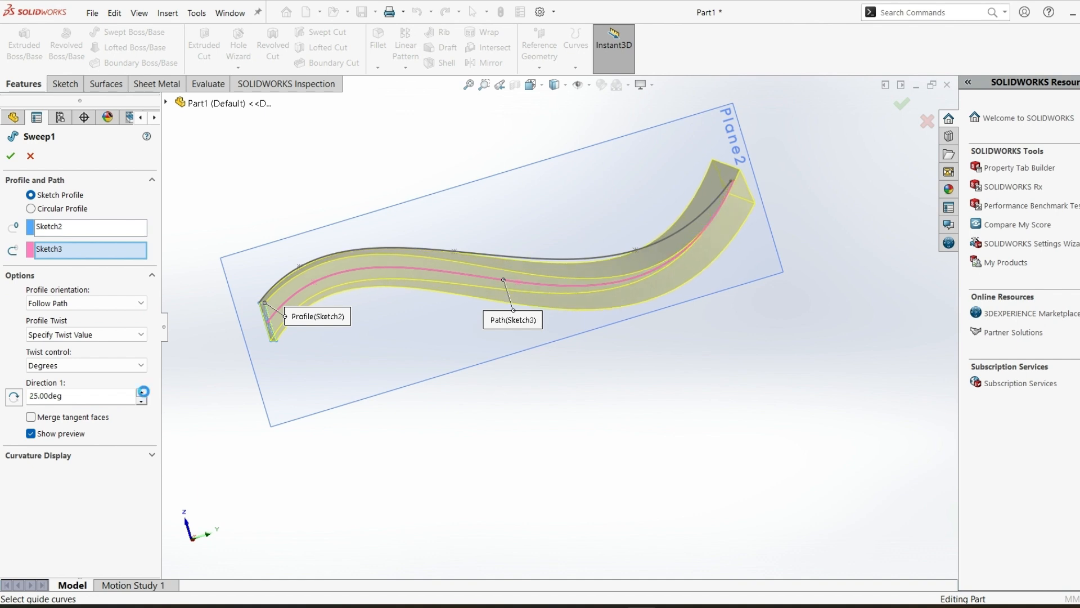
left_click(142, 393)
left_click(142, 393)
left_click(142, 393)
left_click(142, 392)
left_click(142, 393)
left_click(143, 392)
left_click(142, 393)
left_click(142, 393)
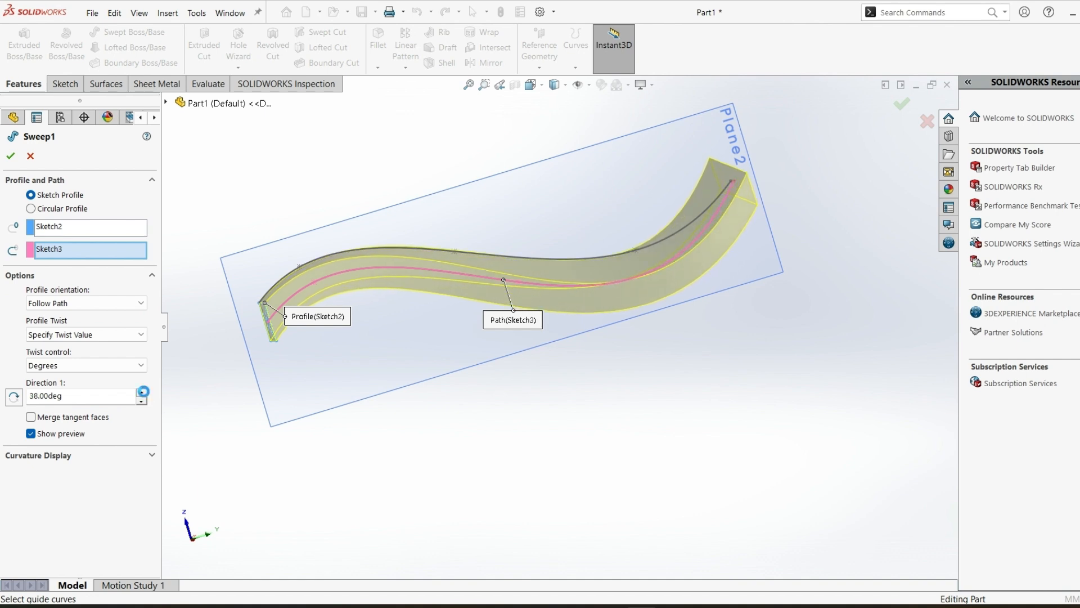
left_click(142, 392)
left_click(142, 393)
left_click(142, 392)
left_click(143, 392)
left_click(142, 393)
left_click(142, 392)
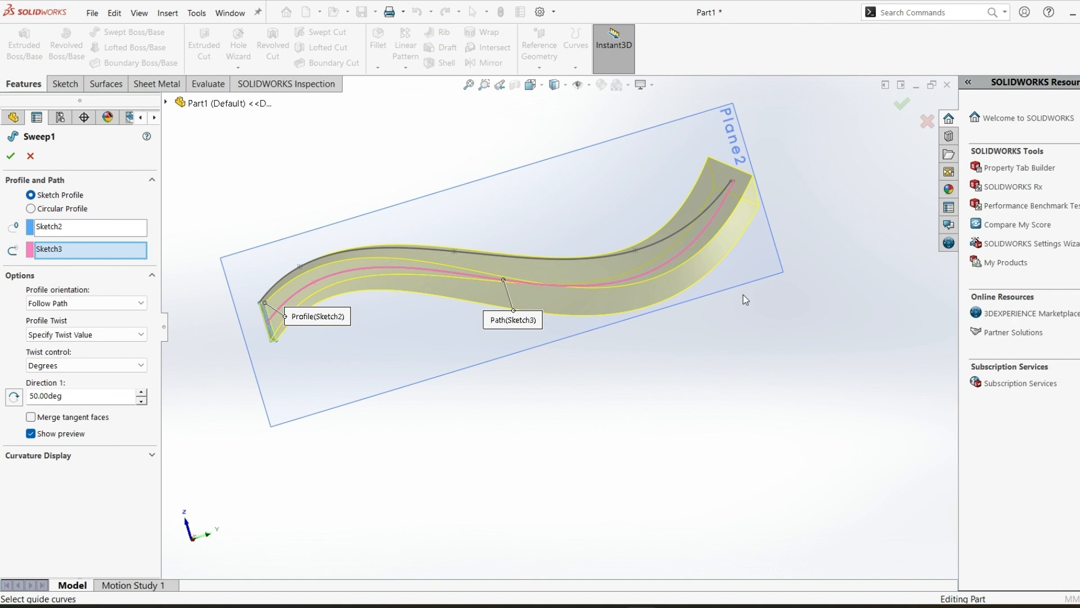
left_click(10, 156)
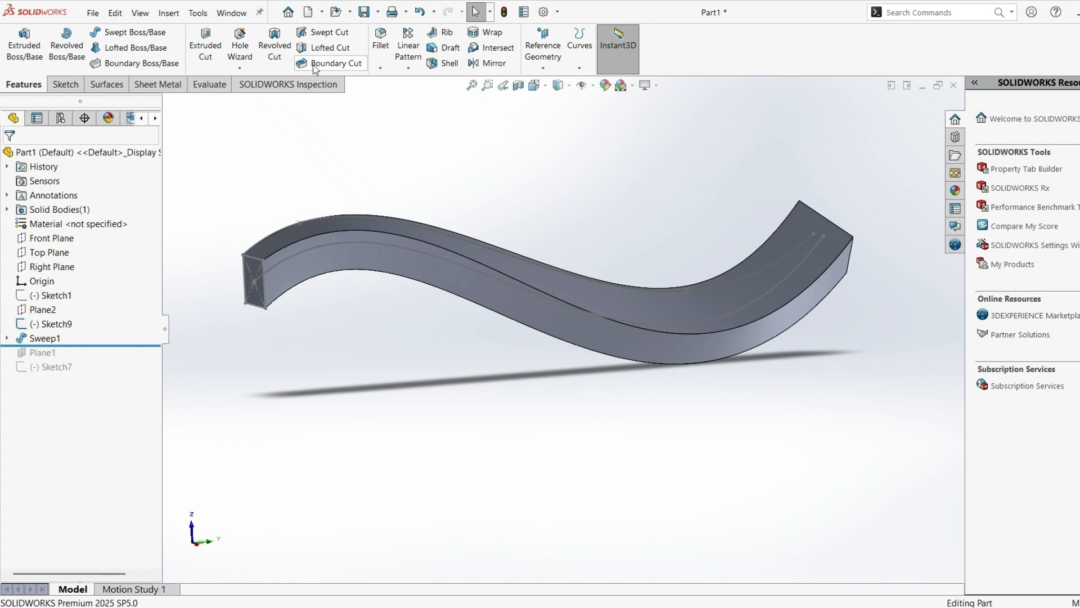
Create a Swept Cut through the swept body using a 10 mm circular profile along the Sketch3 path
left_click(332, 33)
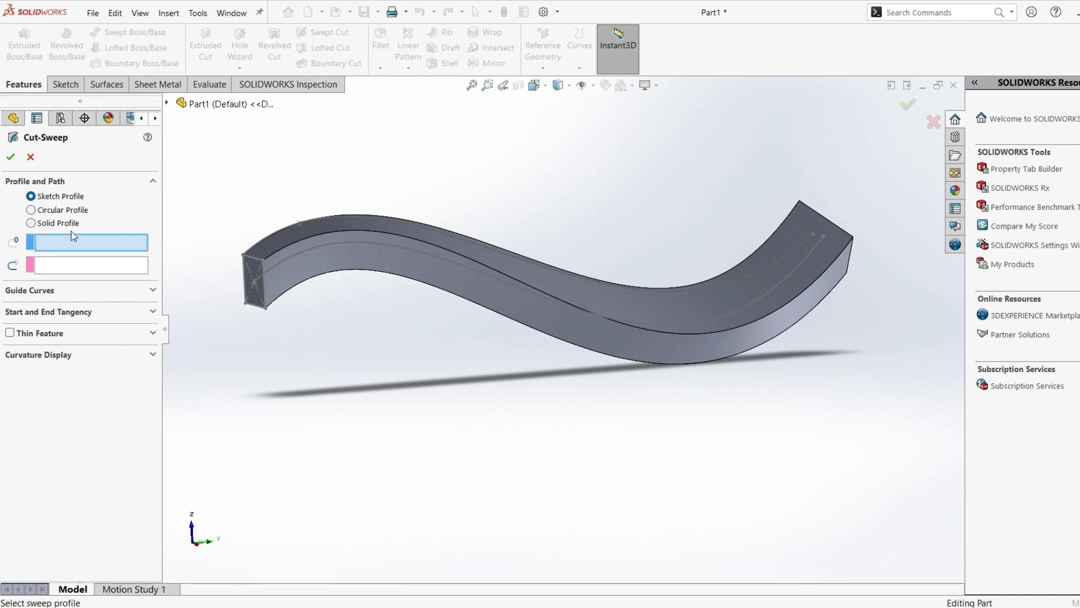
left_click(79, 213)
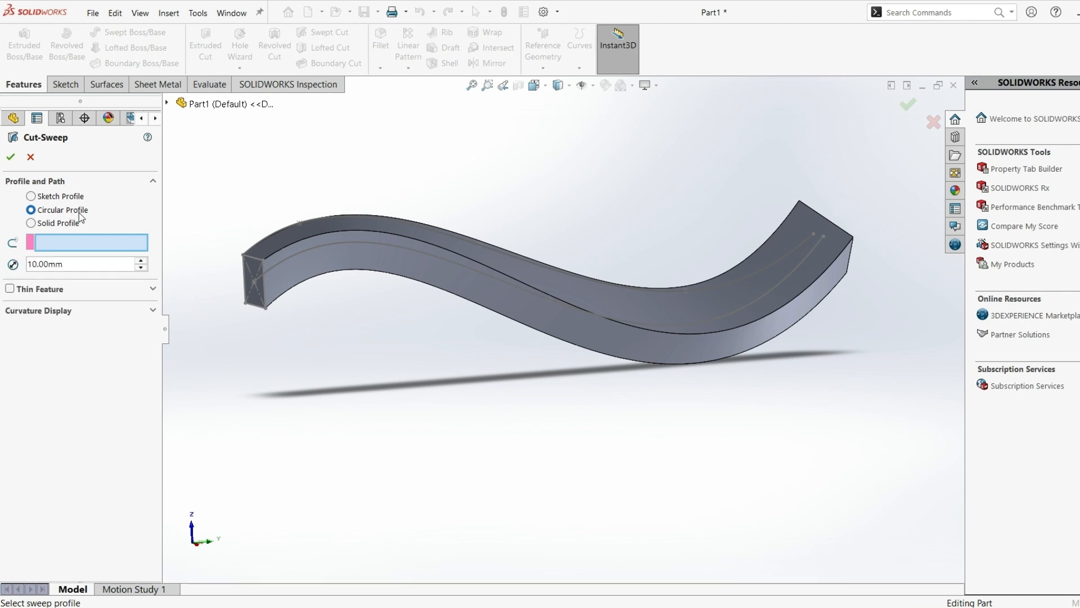
left_click(286, 260)
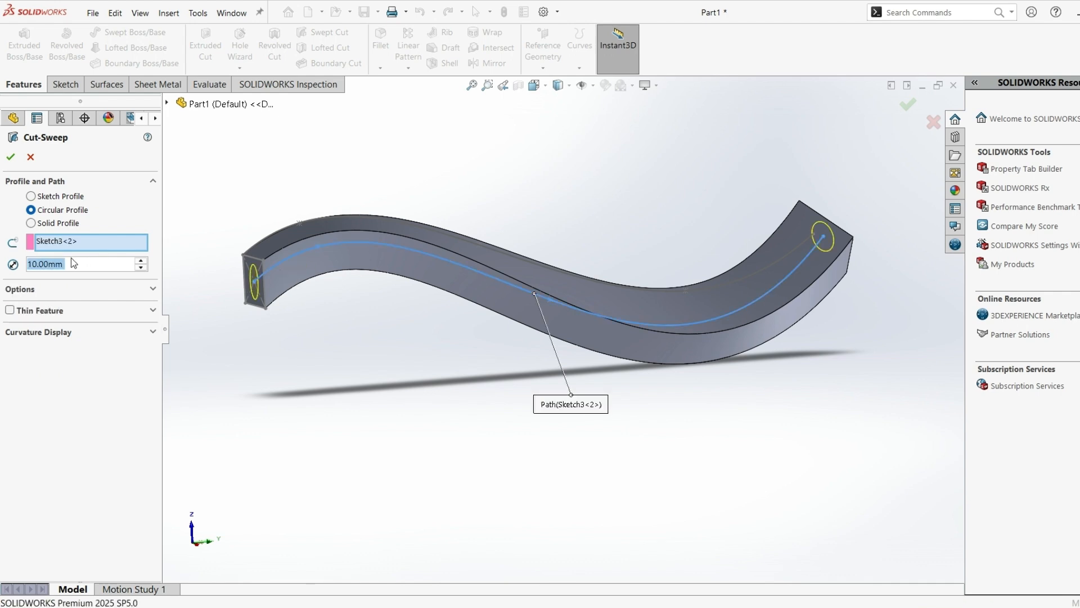
left_click(11, 157)
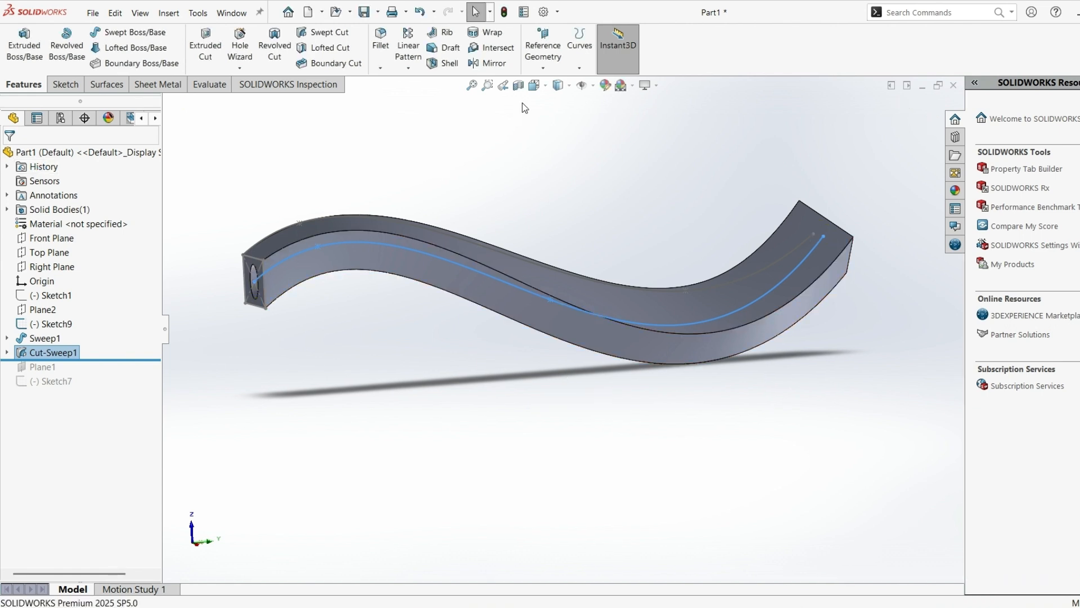
Inspect the cut's opening and preview a section view on the Right Plane offset to -15 mm, without keeping the section
middle_click_drag(521, 107, 256, 311)
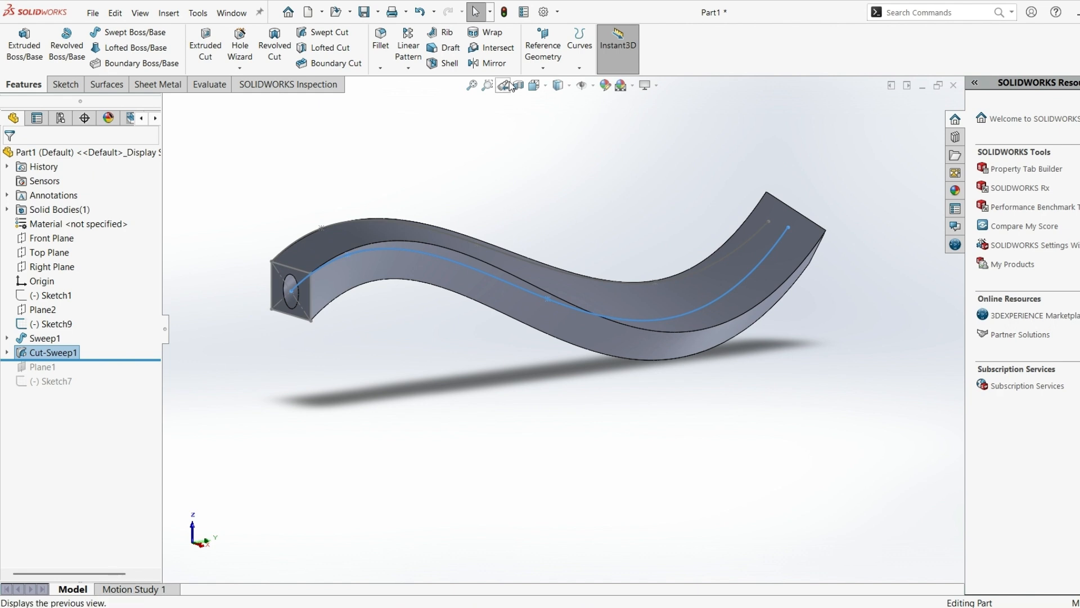
left_click(518, 85)
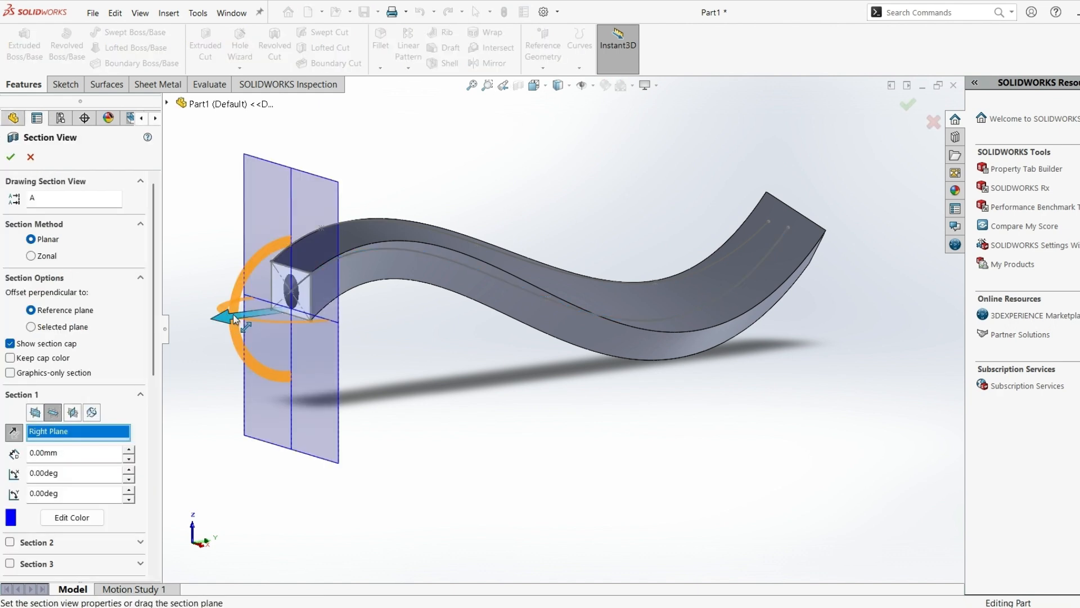
left_click_drag(239, 316, 200, 325)
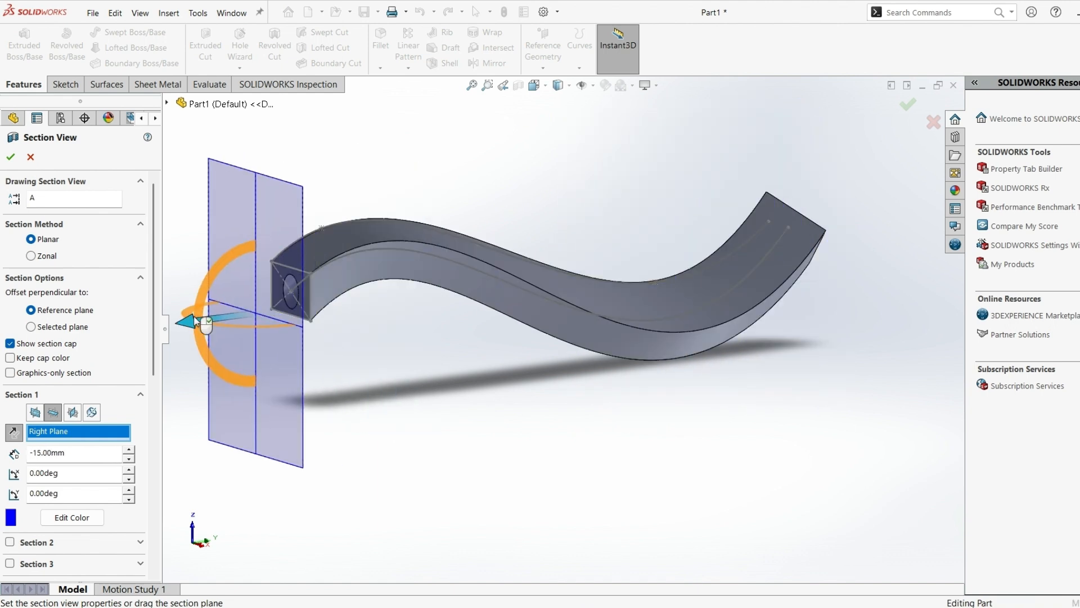
left_click(31, 157)
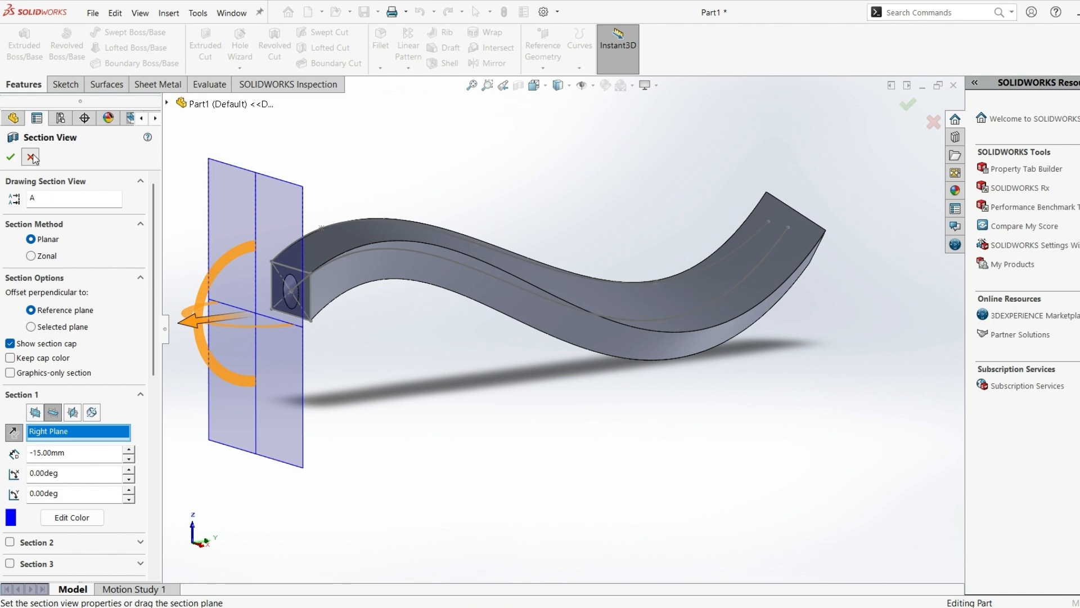
Edit Cut-Sweep1 to use the circular Sketch1 as a sketch profile along the Sketch3 path, and accept the change
right_click(73, 354)
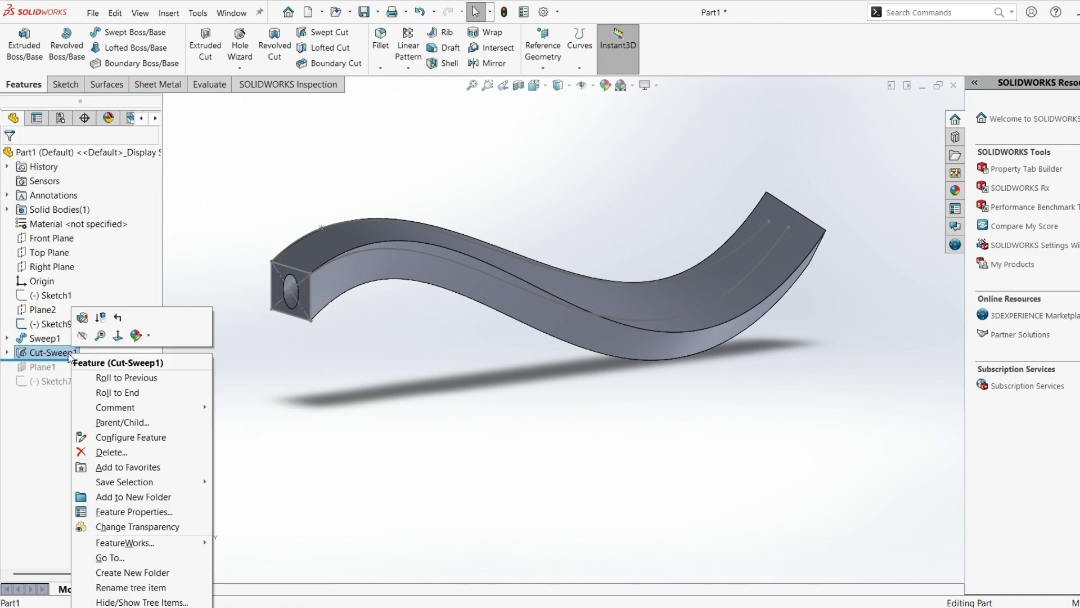
left_click(87, 316)
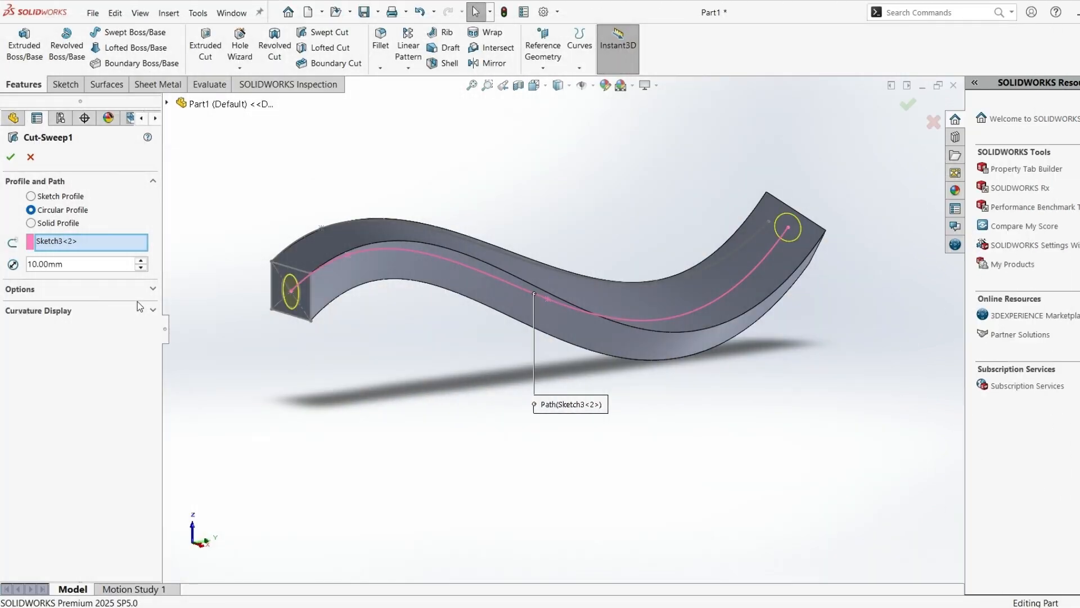
left_click(76, 198)
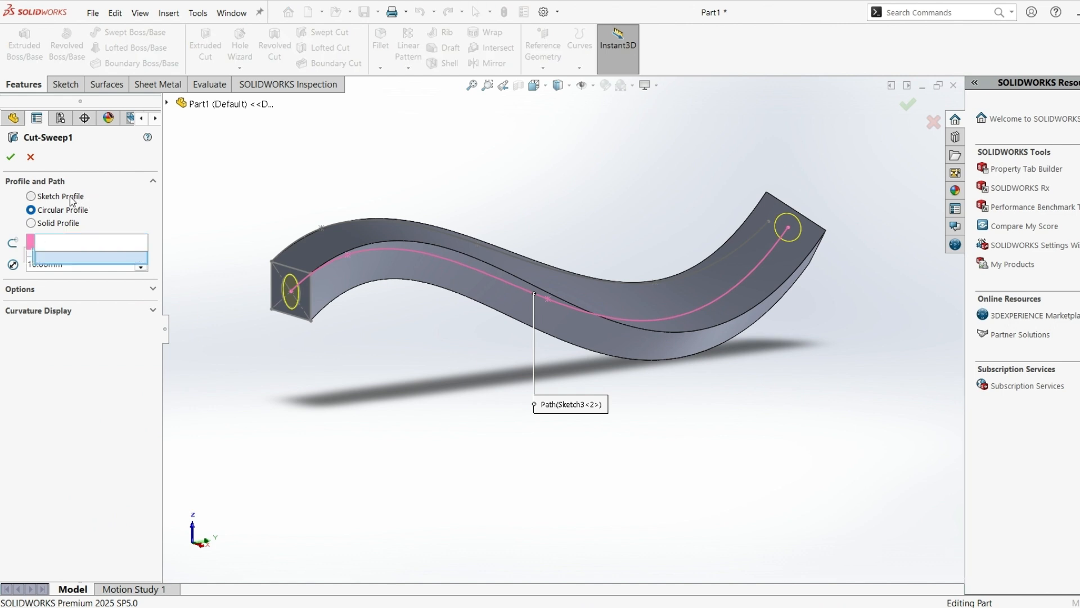
left_click(292, 309)
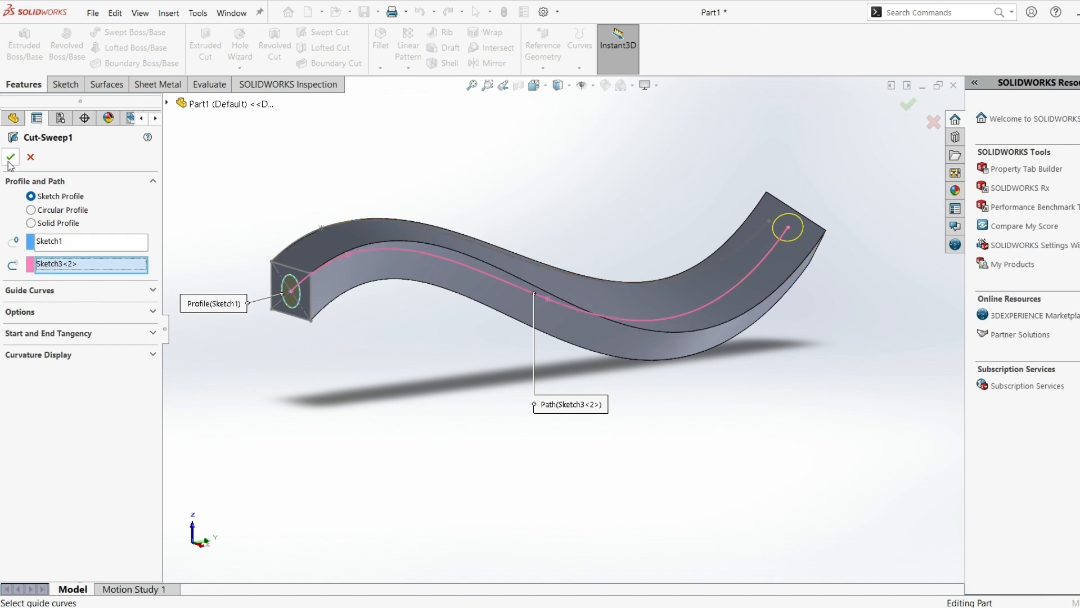
key("Return")
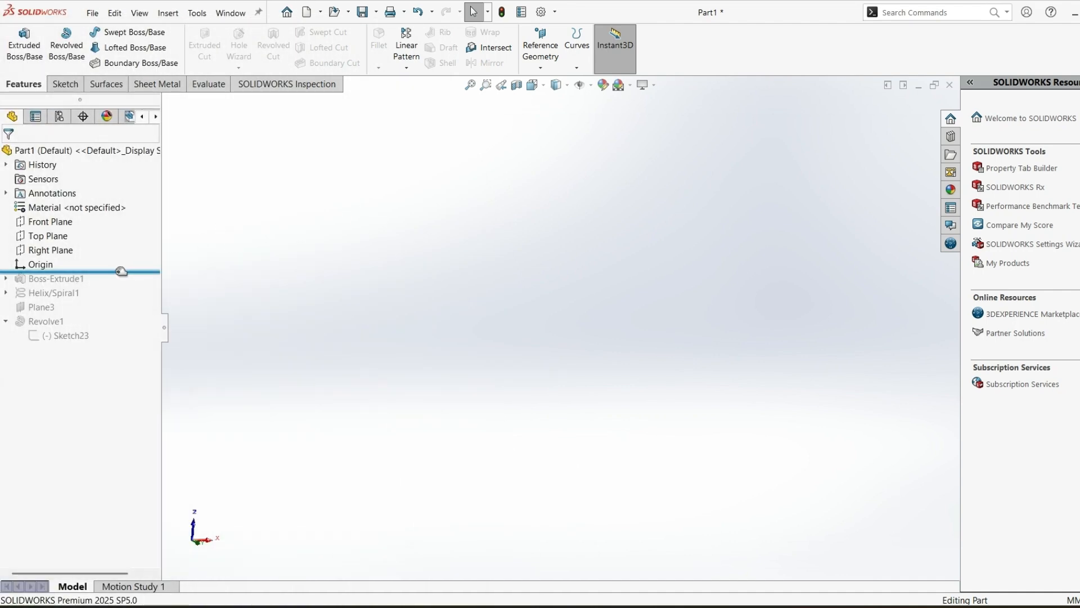
Roll the model forward through Boss-Extrude1 and Helix/Spiral1 to below Revolve1, viewing the hollow cylinder and helix from different angles
left_click_drag(121, 272, 117, 282)
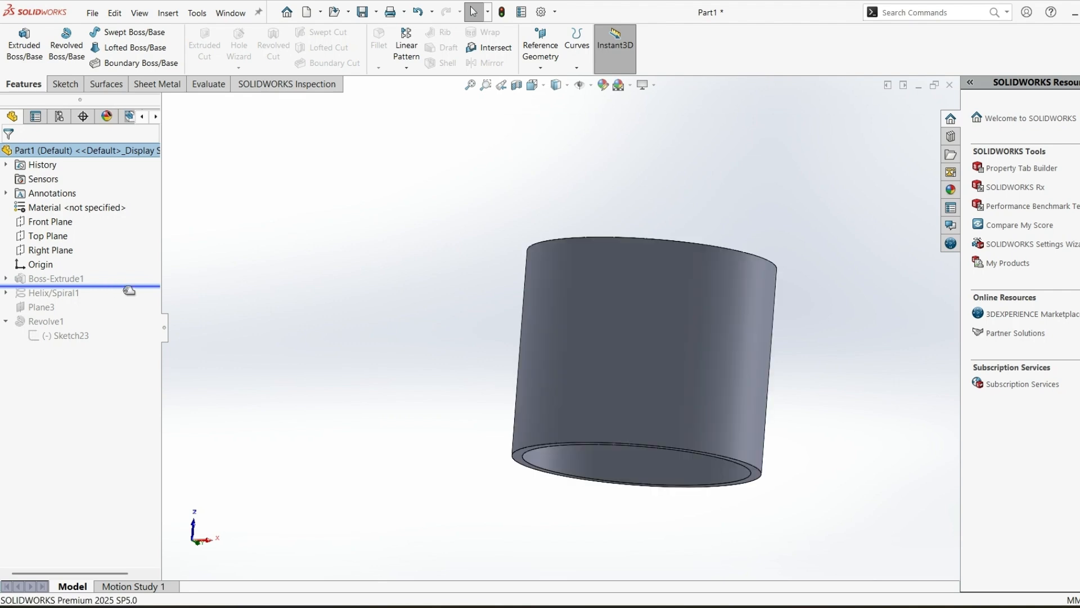
middle_click_drag(629, 443, 682, 324)
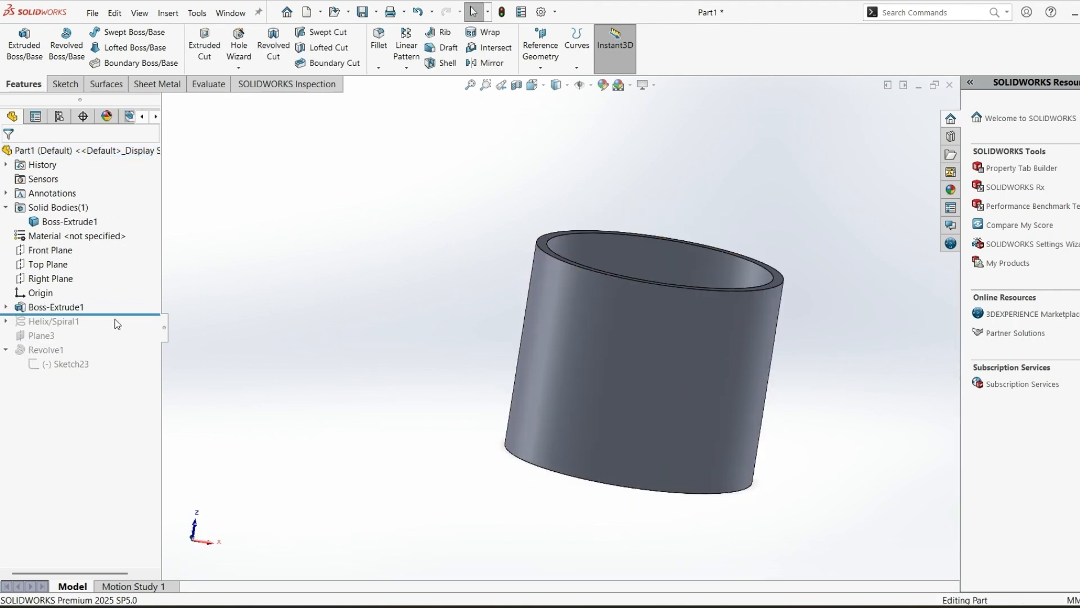
left_click_drag(120, 315, 120, 328)
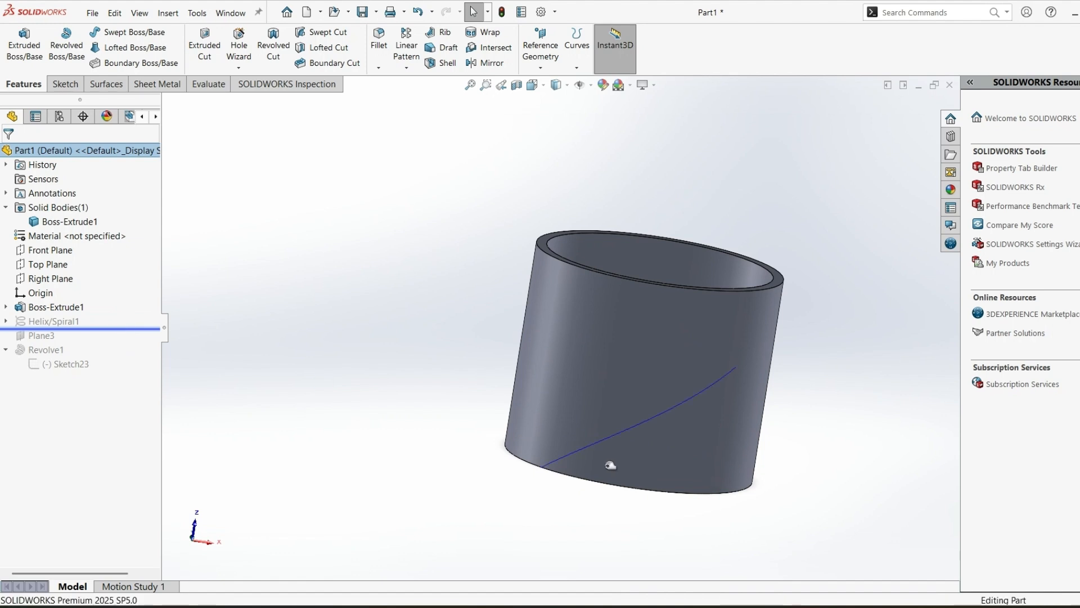
middle_click_drag(536, 320, 591, 318)
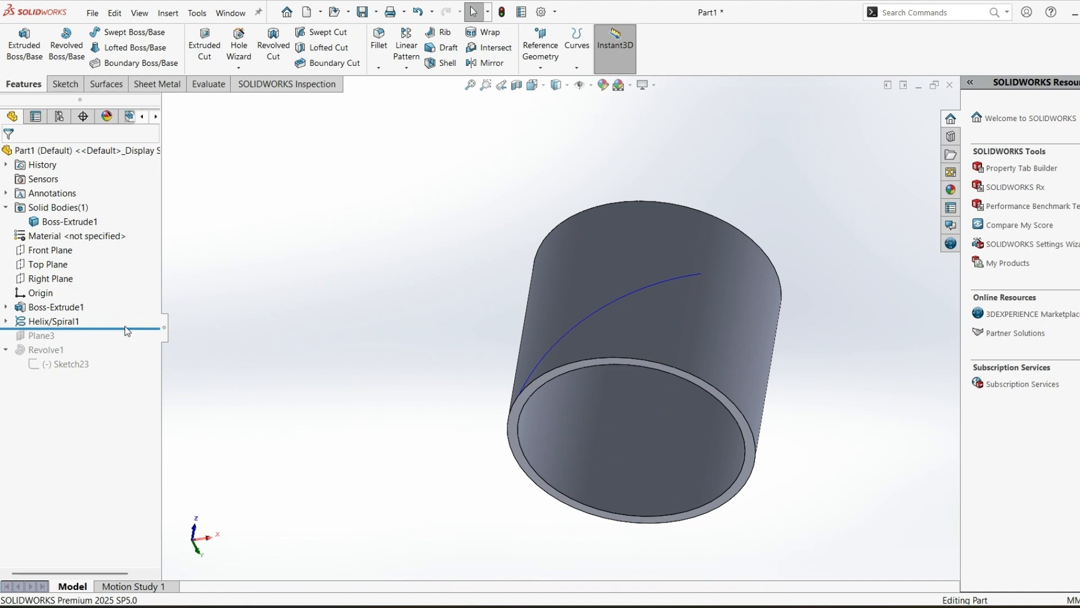
left_click_drag(120, 328, 123, 371)
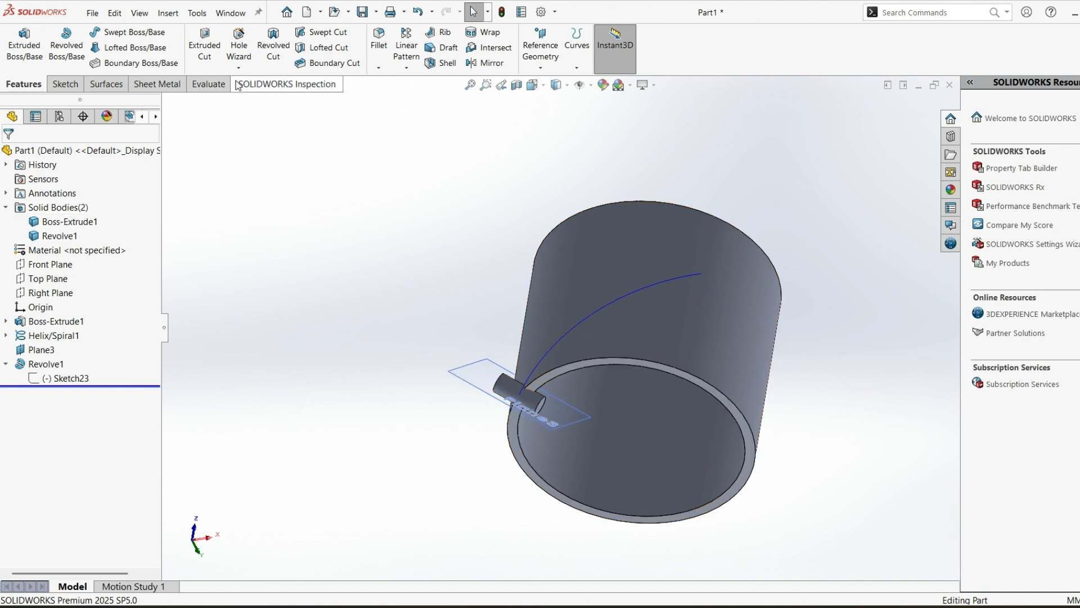
Set up a Swept Cut with a solid profile, using the Revolve1 body as tool and Helix/Spiral1 as path, and show its options
left_click(329, 32)
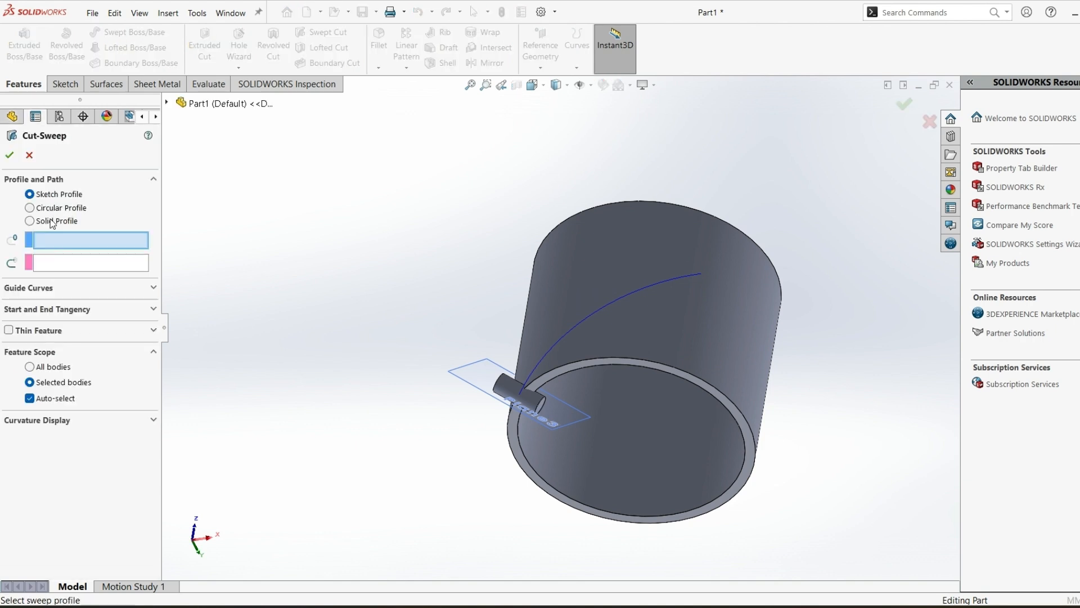
left_click(52, 228)
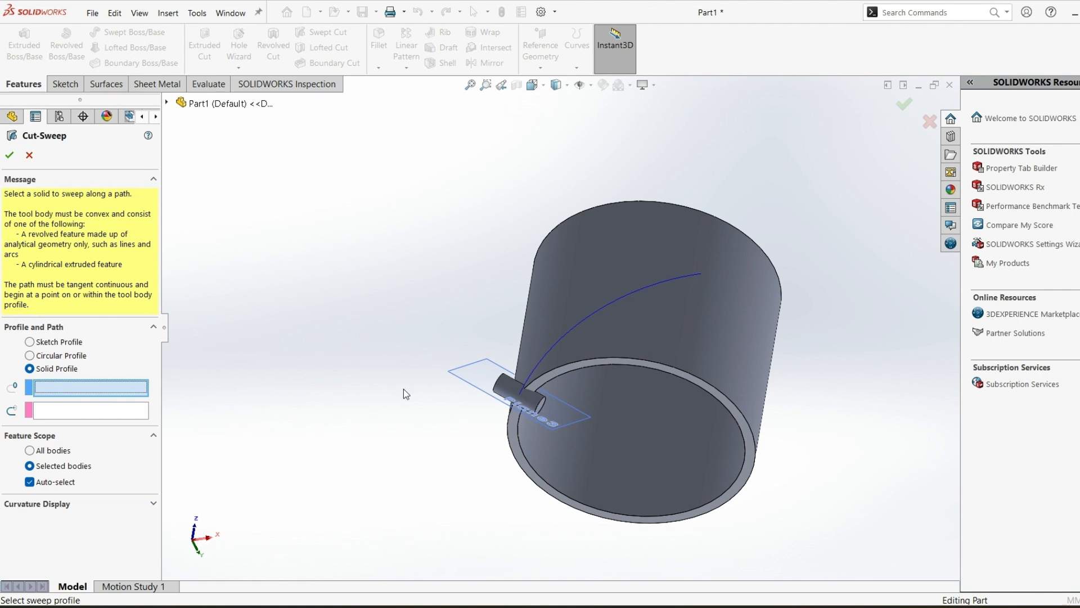
left_click(507, 386)
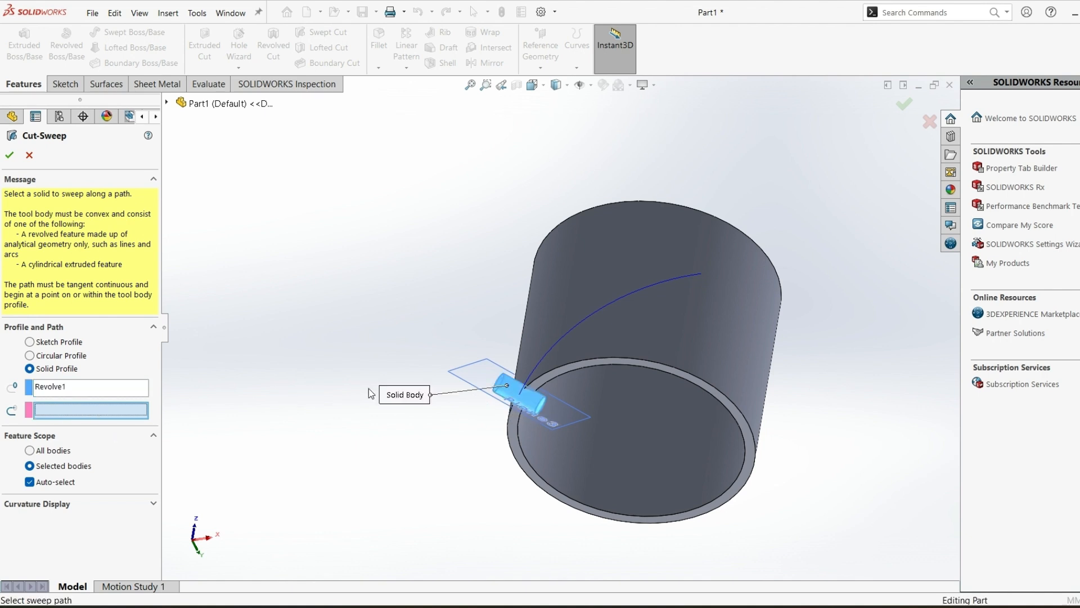
left_click(596, 313)
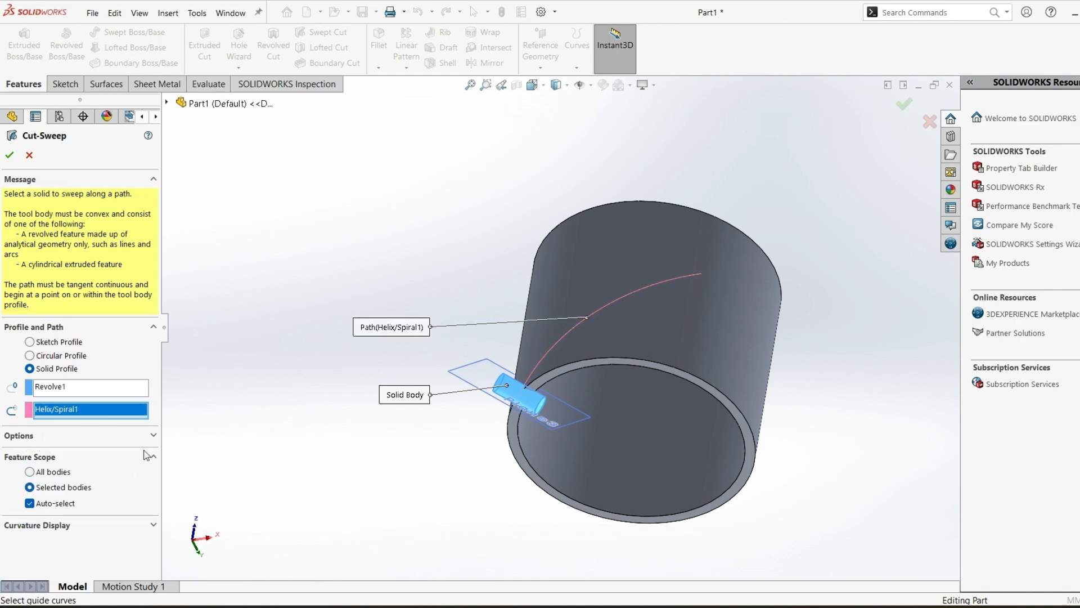
left_click(153, 435)
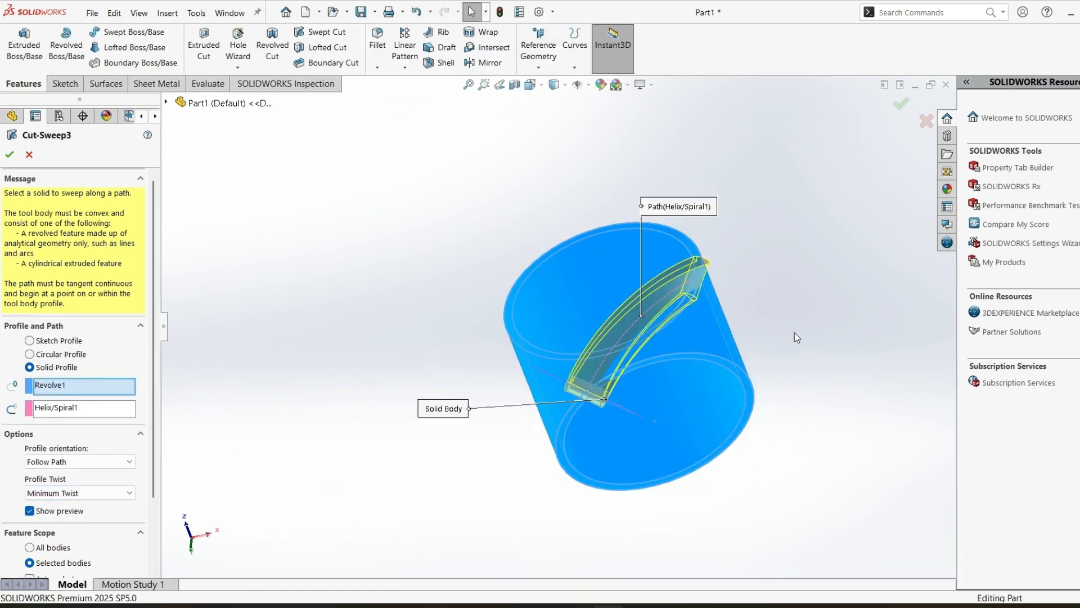
Inspect the helical solid-profile cut preview from several angles, accept the cut, and examine the groove in the cylinder wall
middle_click_drag(795, 338, 808, 413)
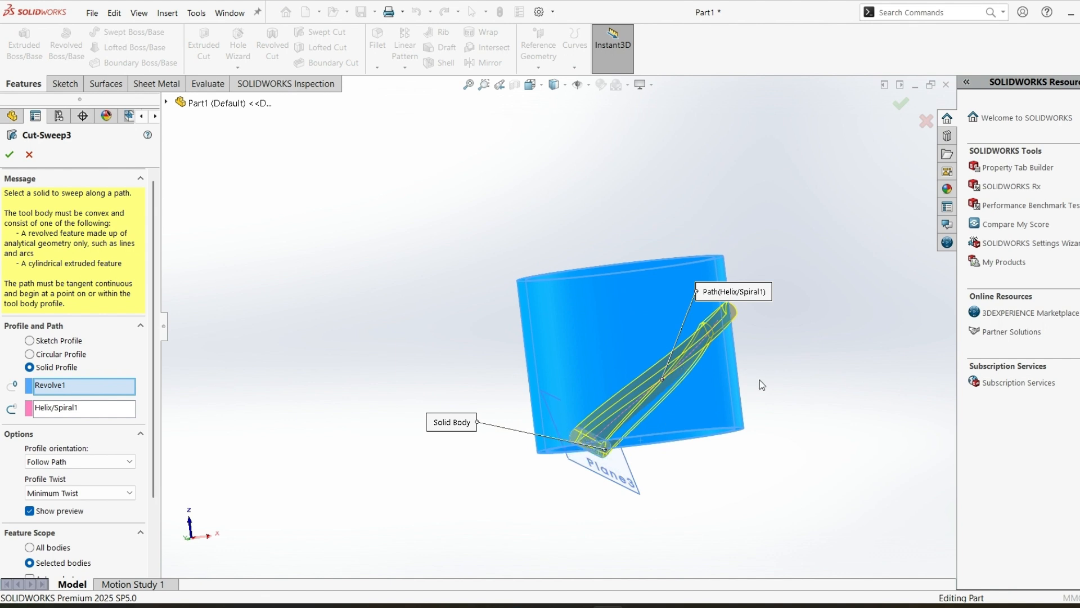
middle_click_drag(760, 384, 690, 307)
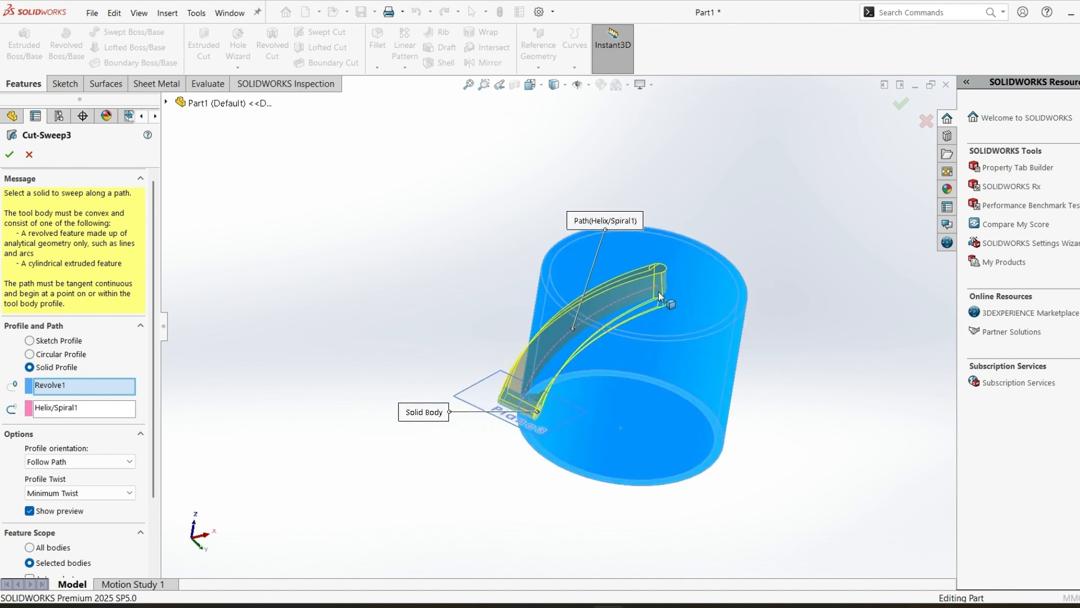
middle_click_drag(647, 304, 702, 365)
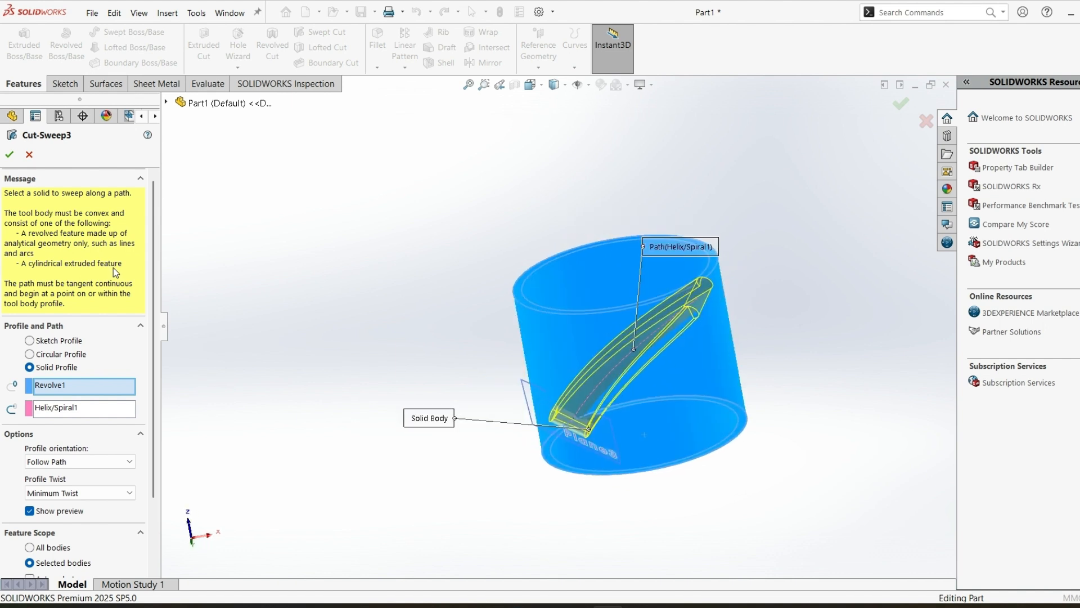
left_click(9, 154)
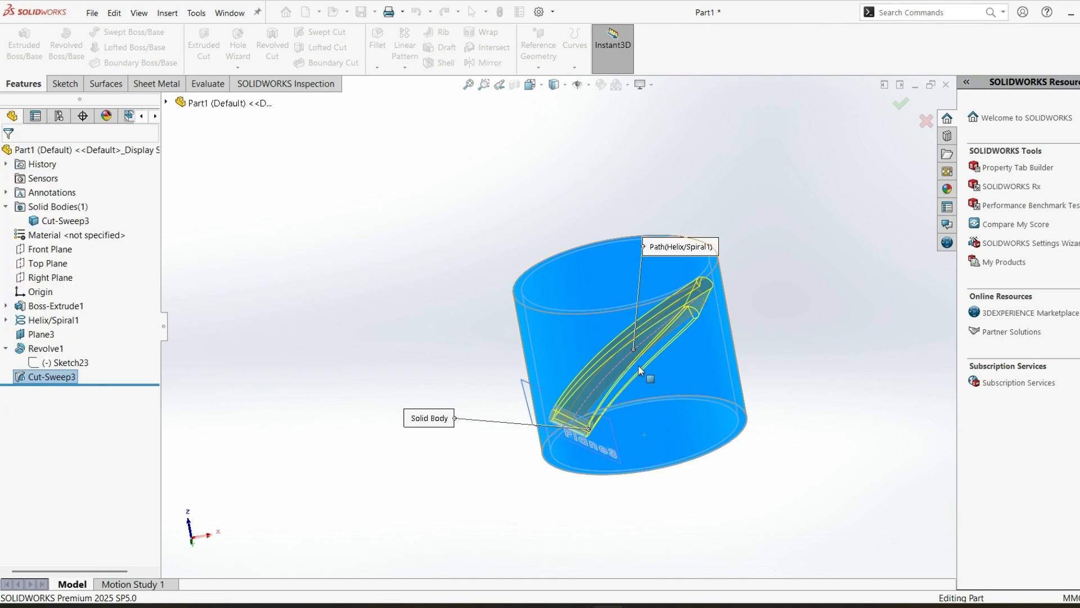
middle_click_drag(700, 303, 645, 440)
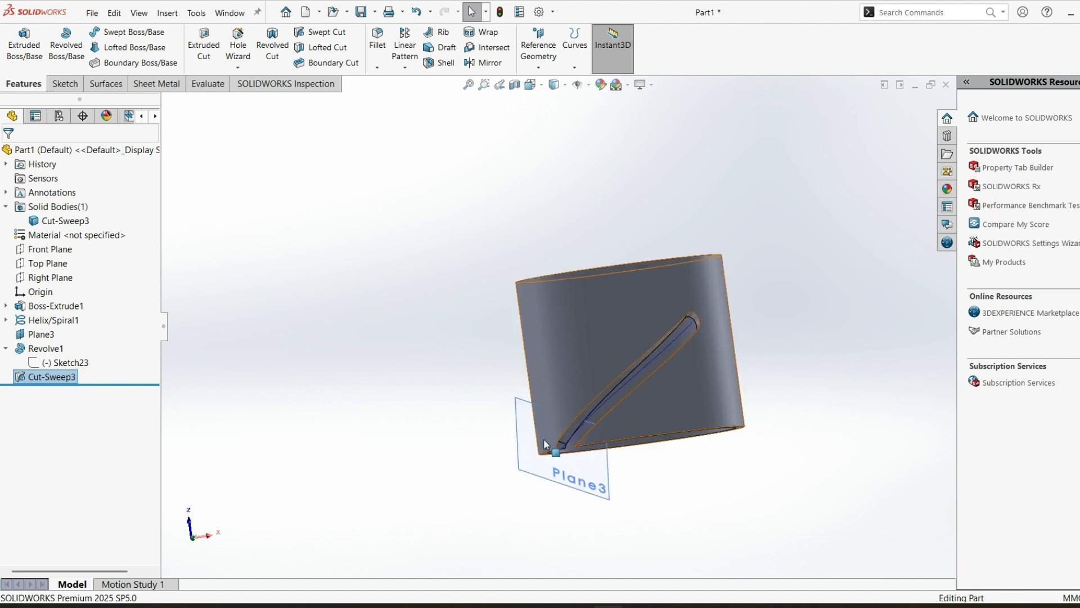
left_click(73, 226)
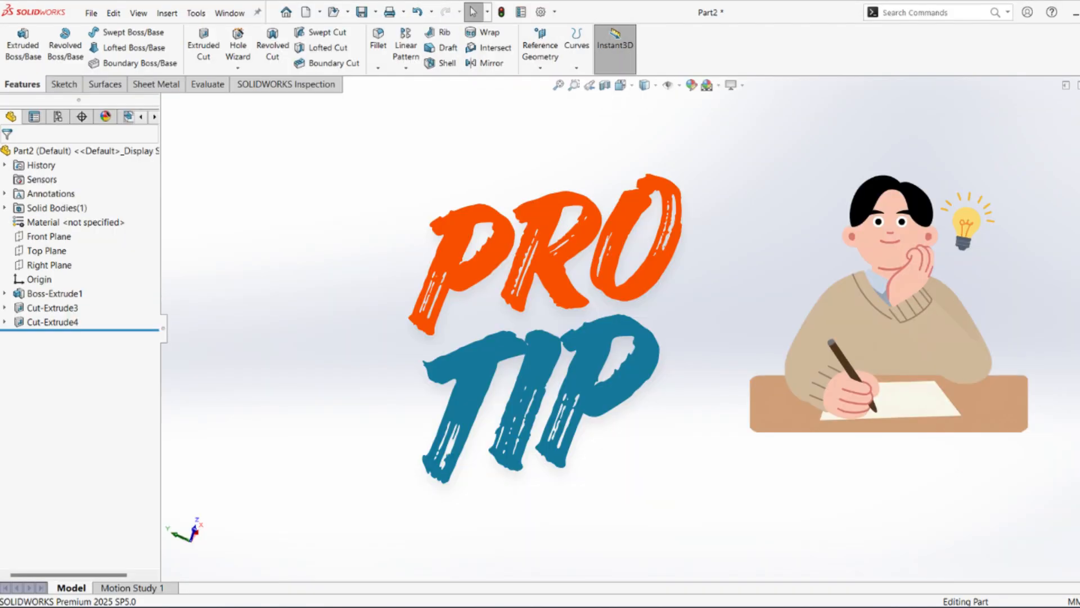